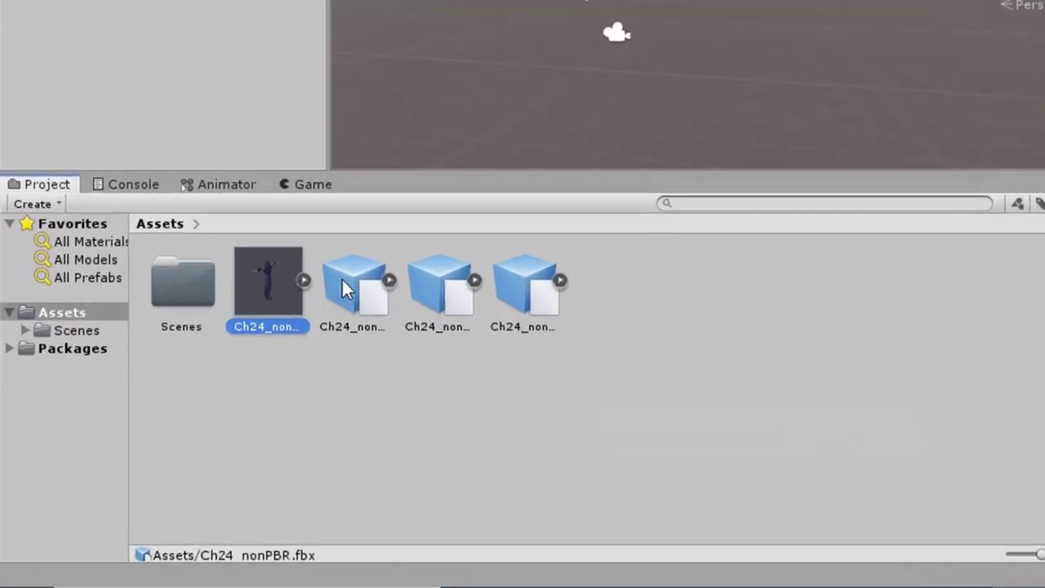
Inspect the three imported Ch24_nonPBR animation files in the Assets folder.
left_click(232, 348)
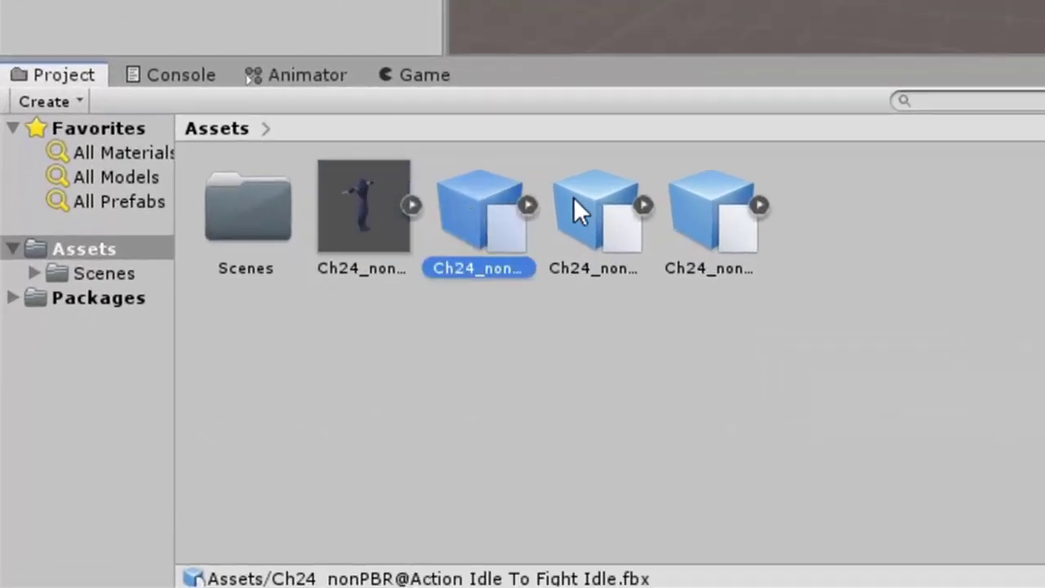
left_click(575, 205)
left_click(685, 206)
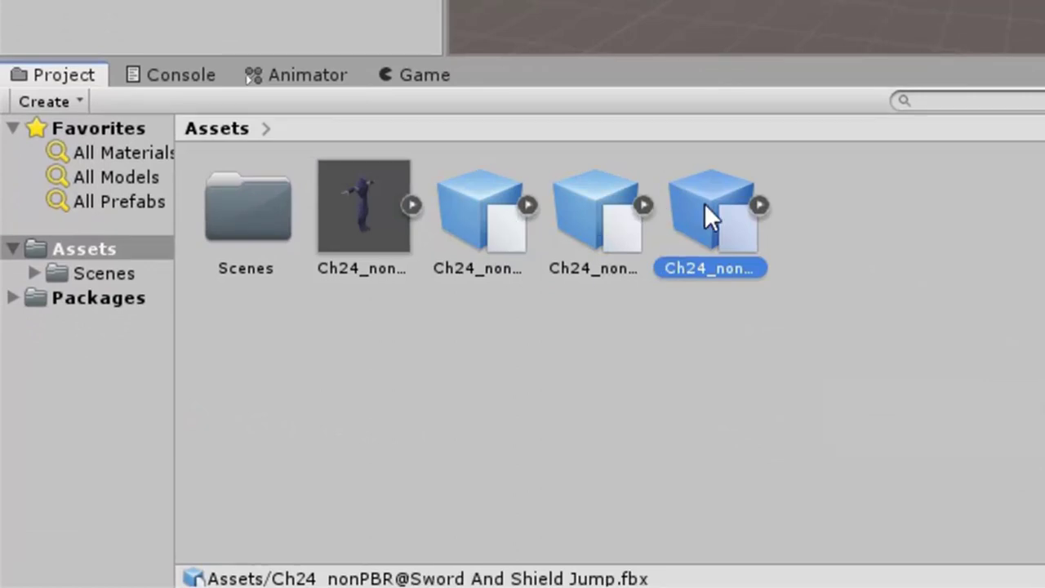
left_click(567, 212)
left_click(483, 216)
left_click(578, 208)
left_click(701, 197)
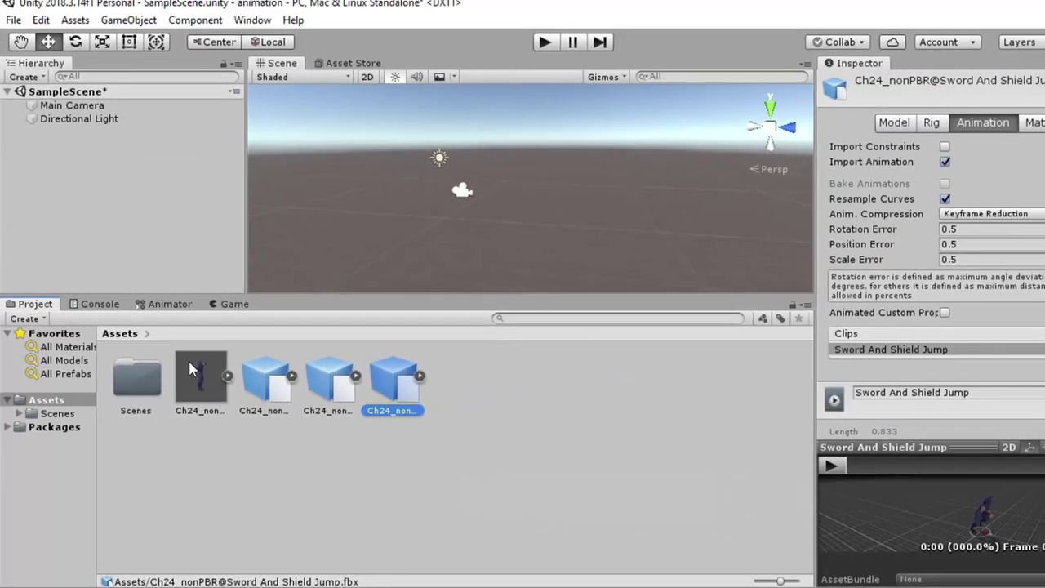
Add the Ch24_nonPBR character model from the Assets folder to SampleScene.
left_click(223, 313)
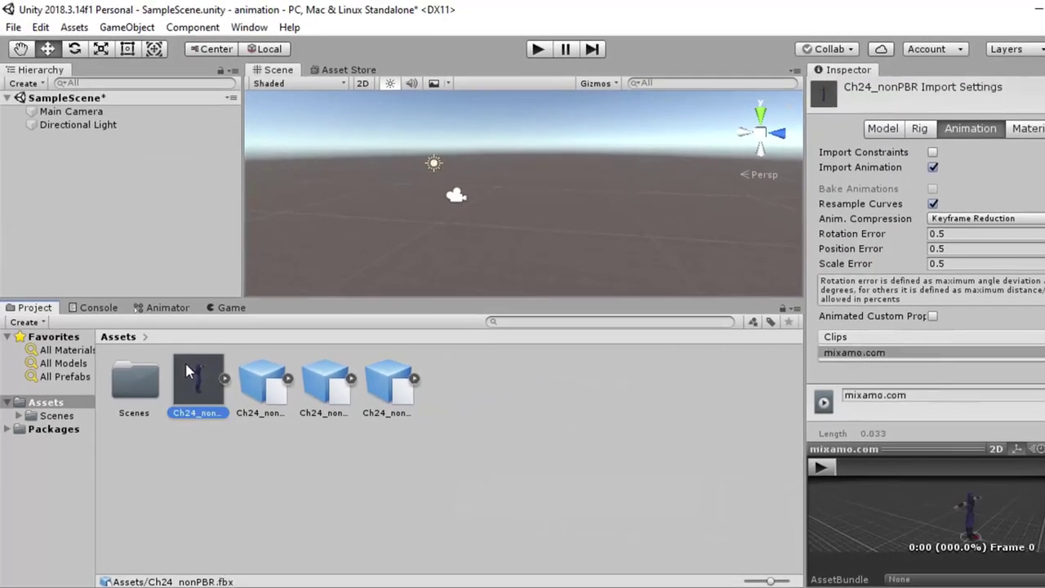
left_click_drag(185, 360, 119, 257)
left_click_drag(88, 187, 87, 186)
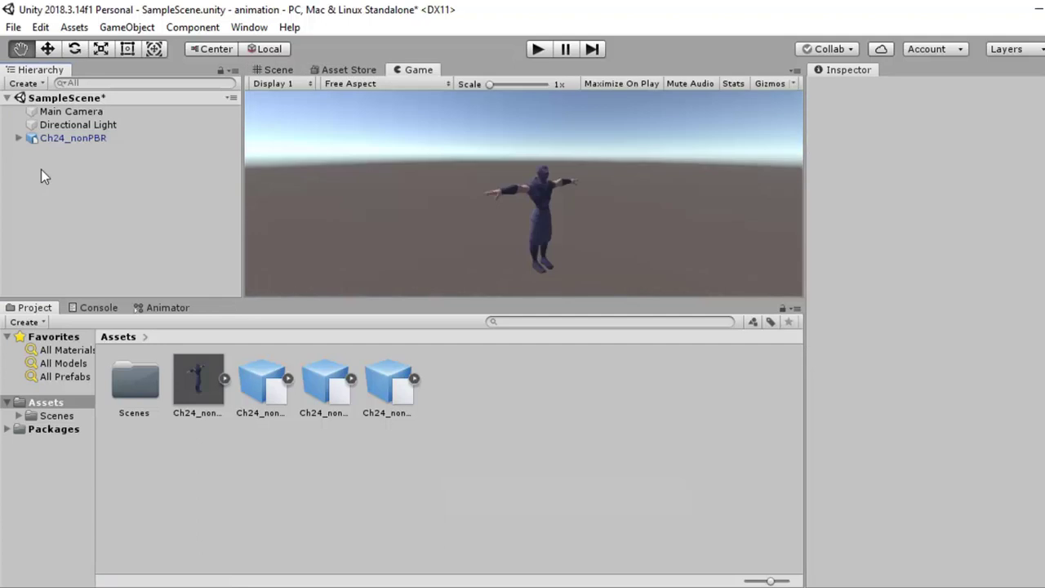
Add a 3D plane to the scene as ground and check the character on it in the Scene view.
right_click(41, 170)
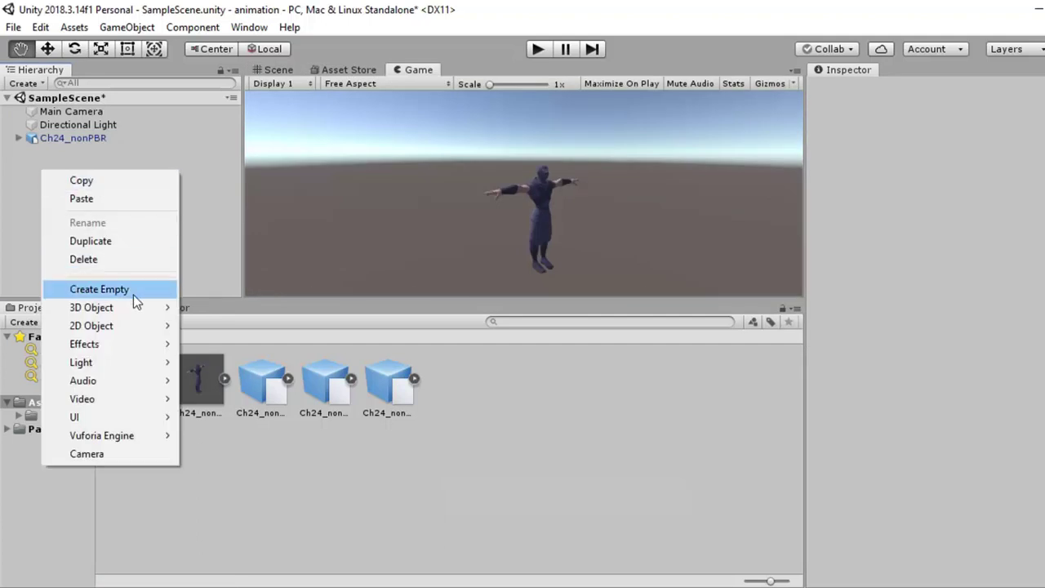
mouse_move(164, 309)
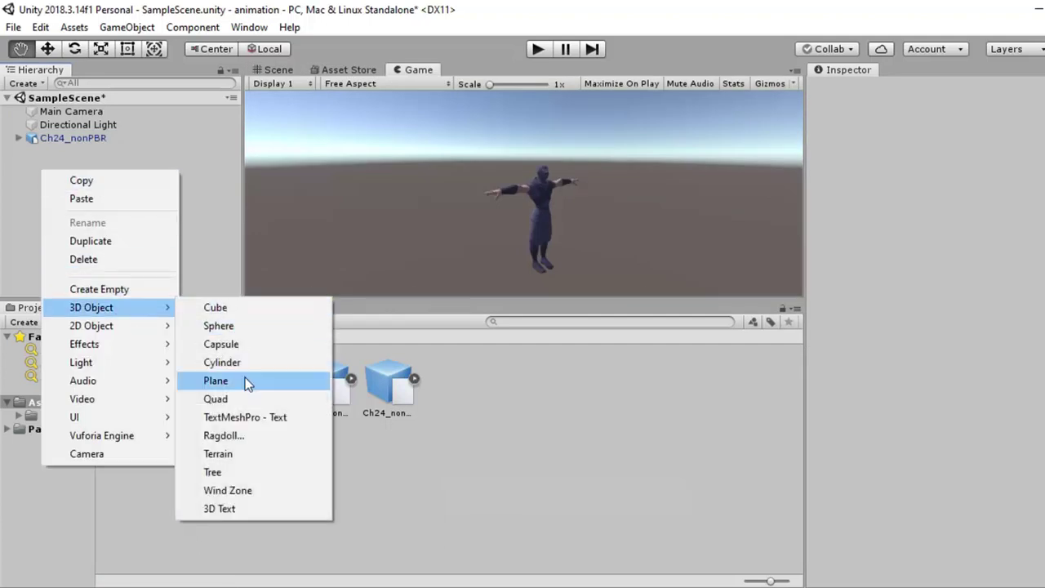
left_click(216, 380)
left_click(73, 138)
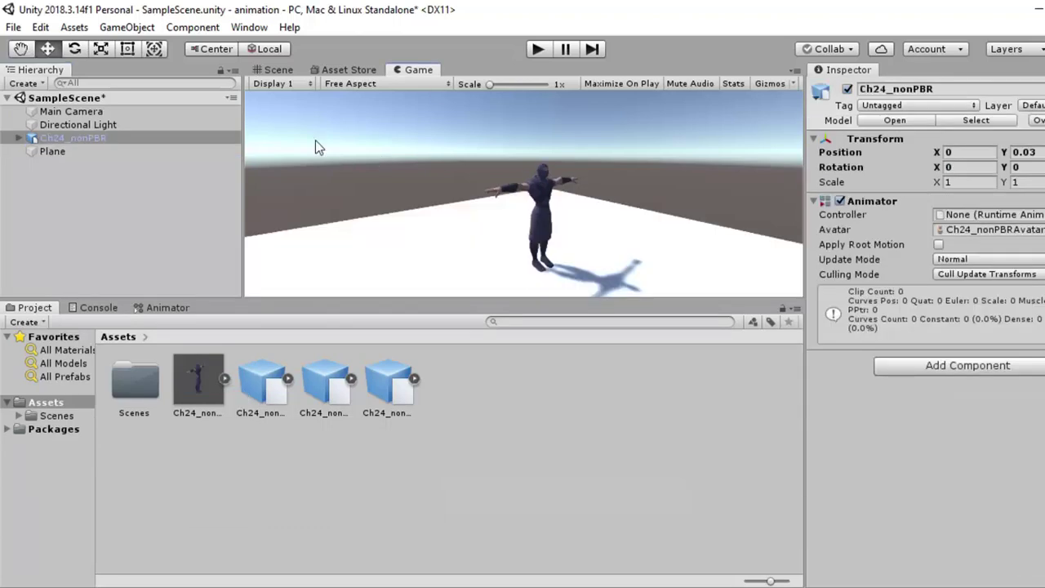
left_click(273, 70)
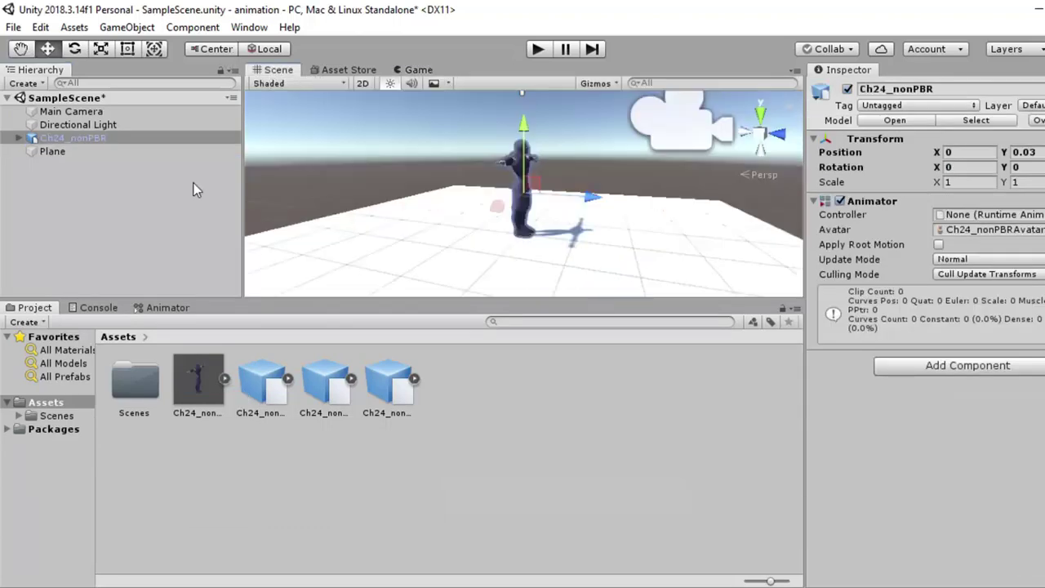
left_click(148, 205)
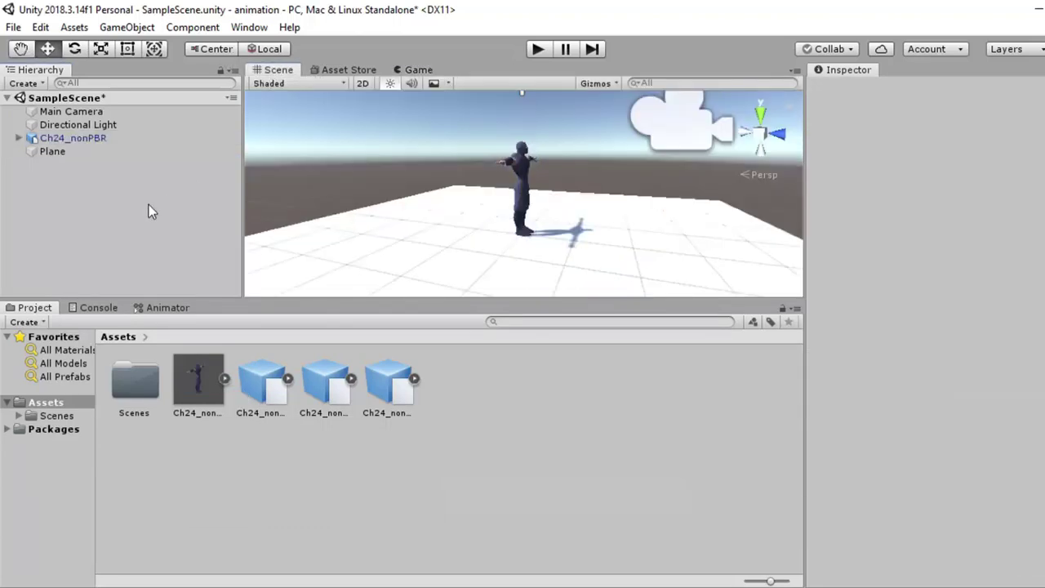
Check the character's Animator component and create an Animator Controller in the Assets folder, keeping its default name.
left_click(96, 139)
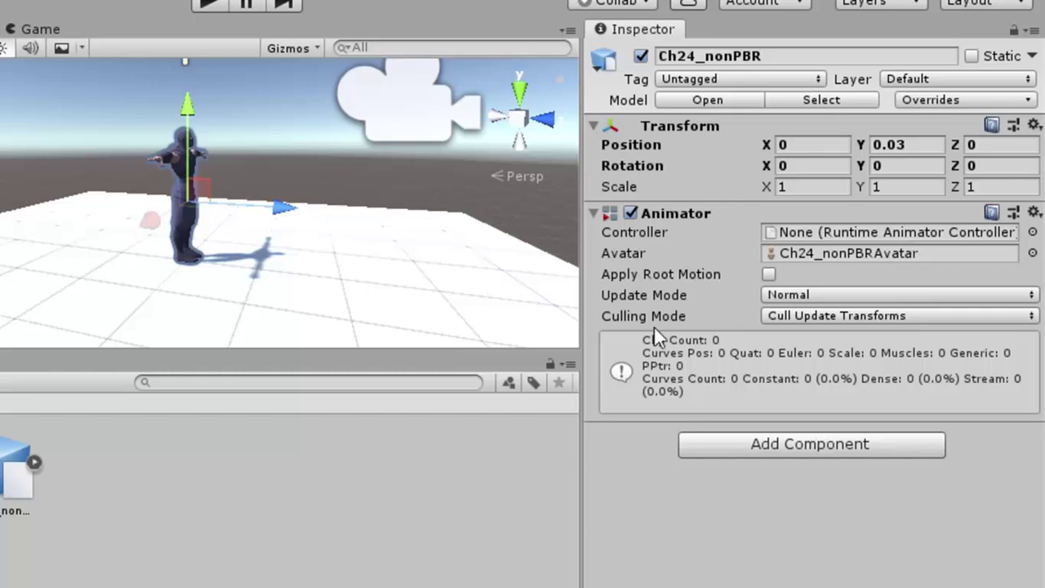
left_click(157, 496)
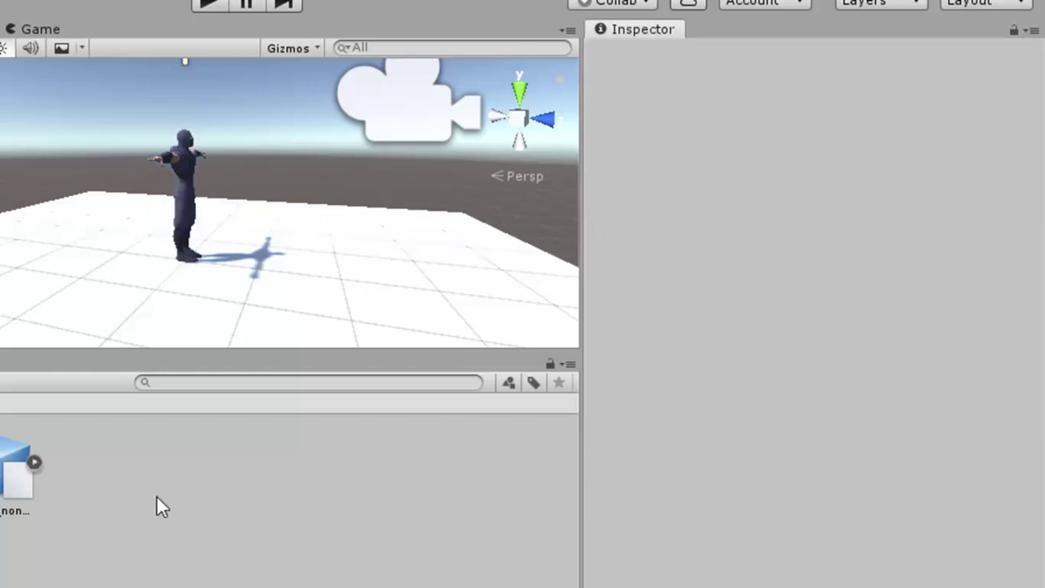
right_click(167, 495)
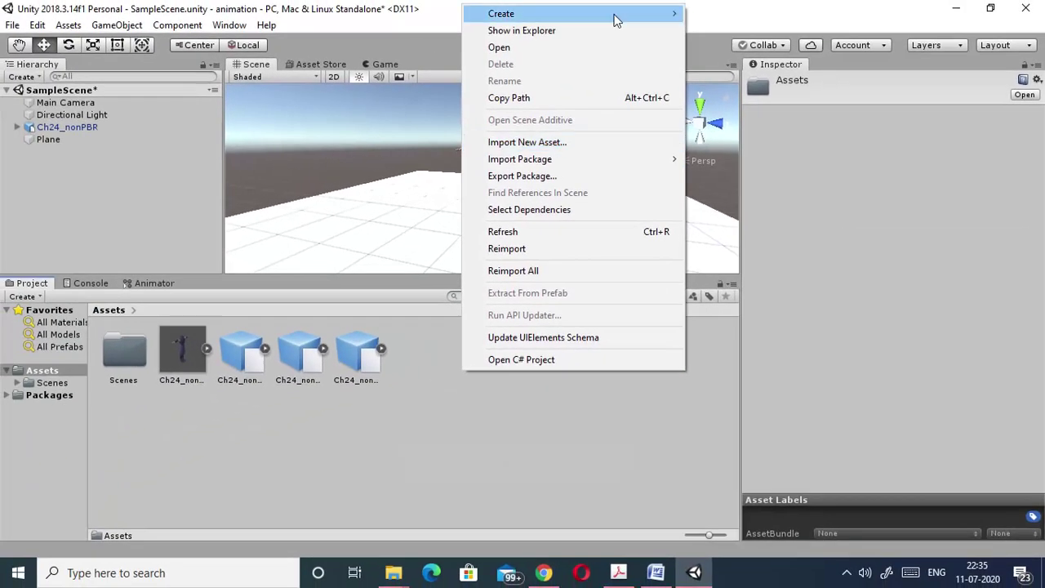
mouse_move(533, 0)
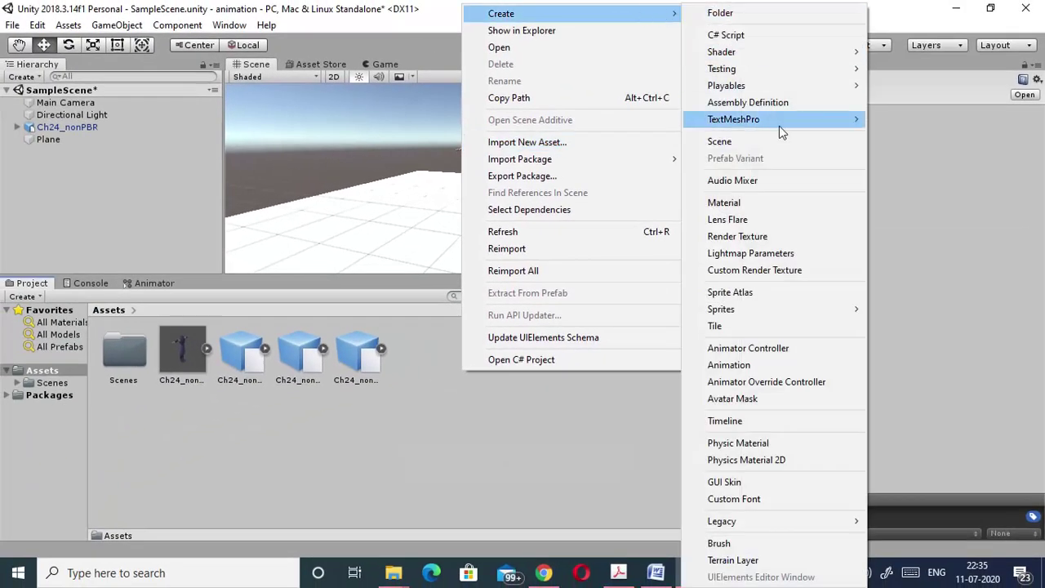
left_click(778, 348)
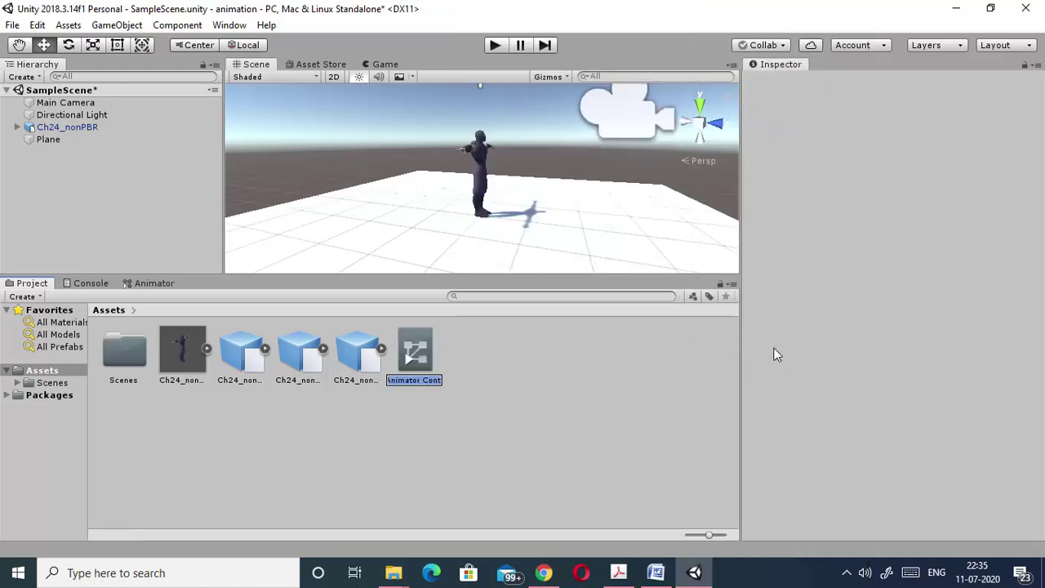
key("Return")
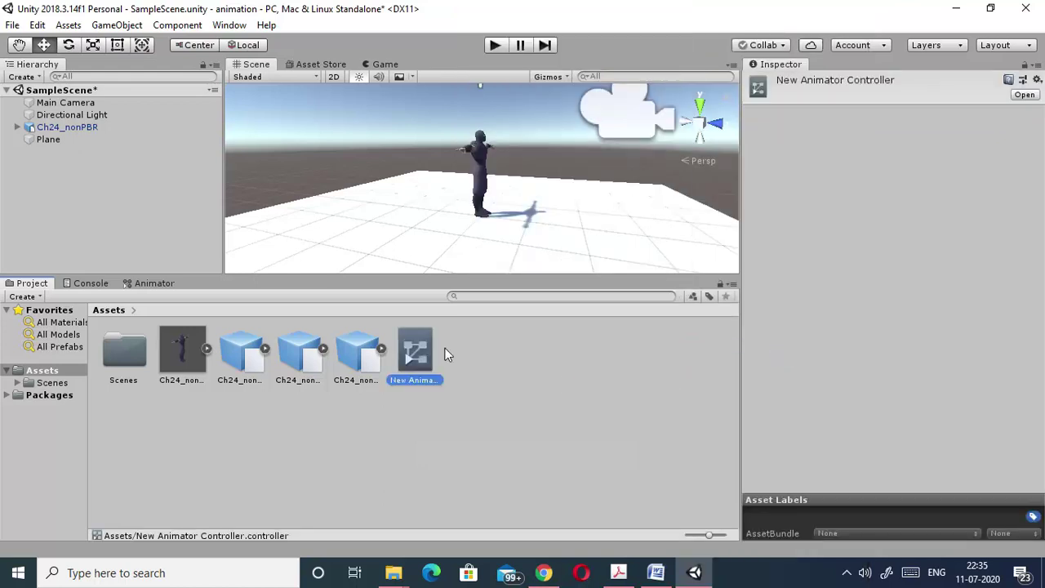
Assign New Animator Controller as the controller of Ch24_nonPBR's Animator component and open its state graph.
left_click_drag(418, 356, 96, 129)
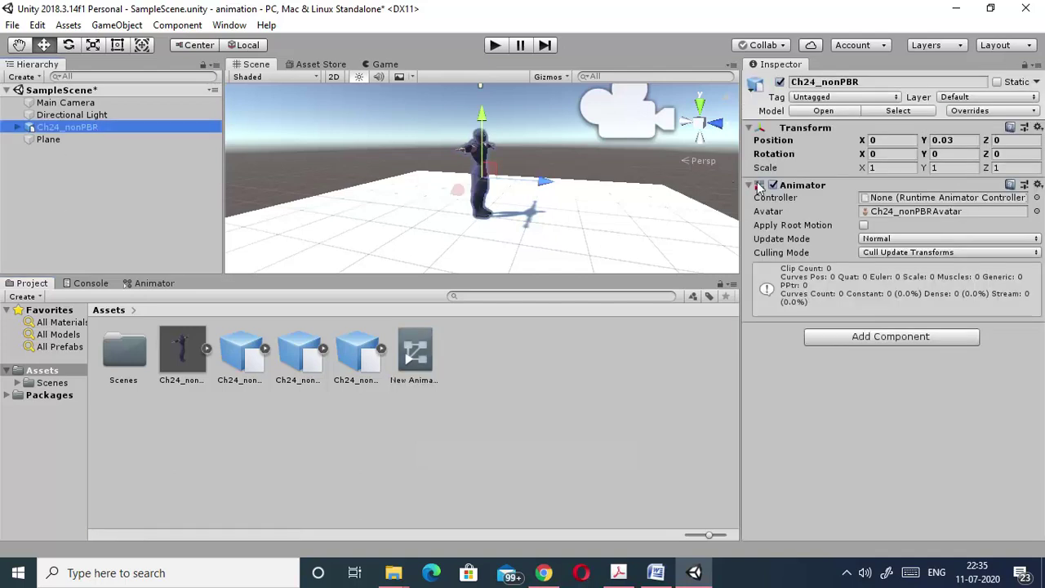
left_click_drag(420, 352, 957, 209)
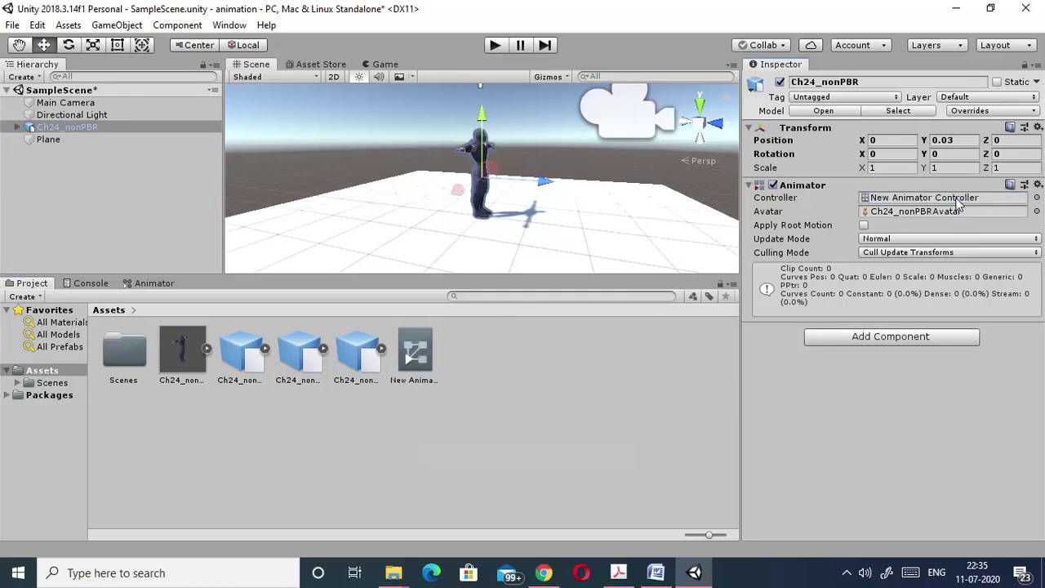
double_click(418, 349)
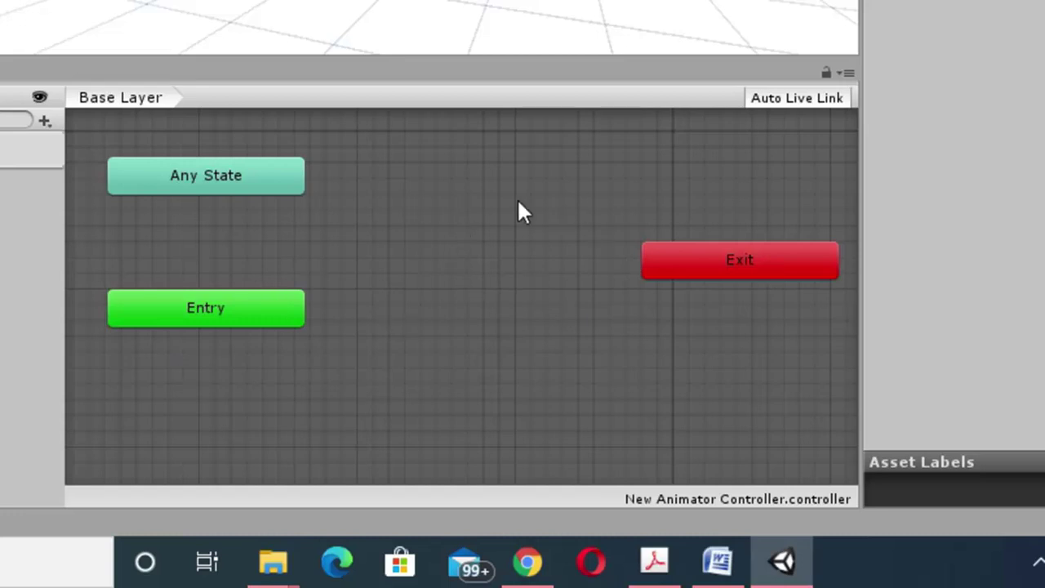
Create an empty state in the Base Layer and place it between Any State and Exit.
right_click(429, 192)
mouse_move(478, 218)
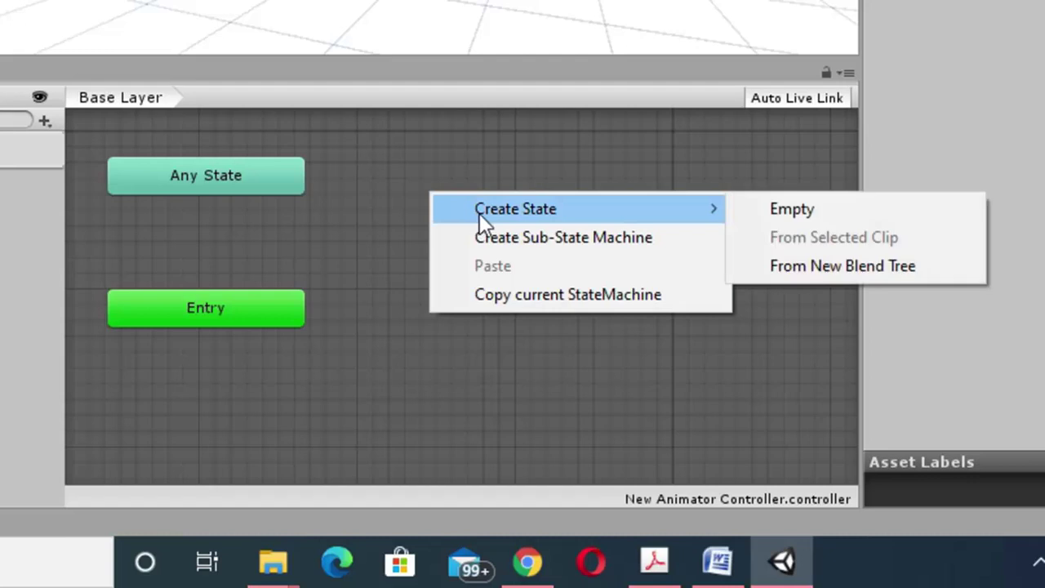
left_click(806, 218)
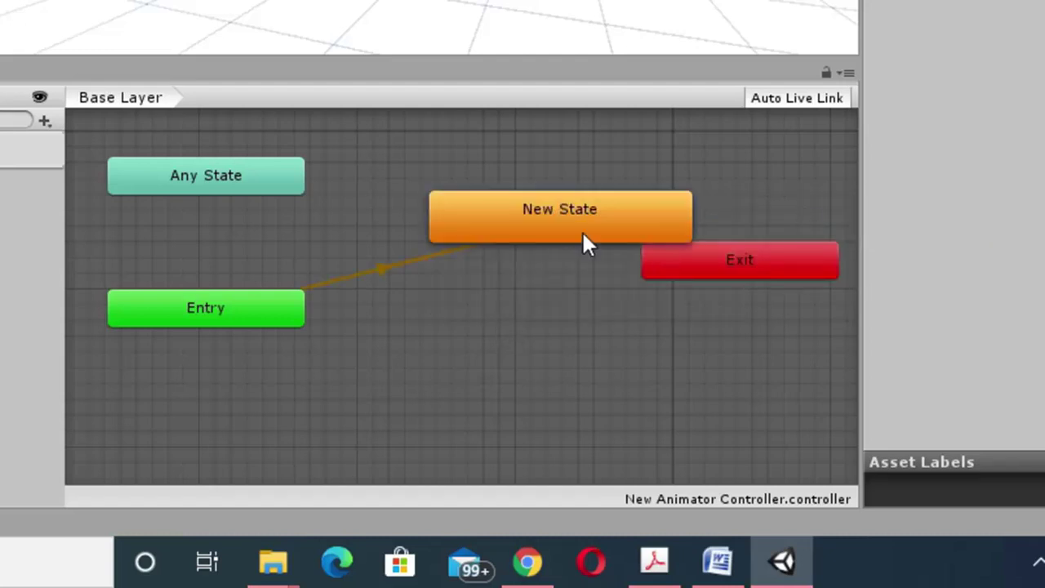
left_click_drag(595, 207, 513, 196)
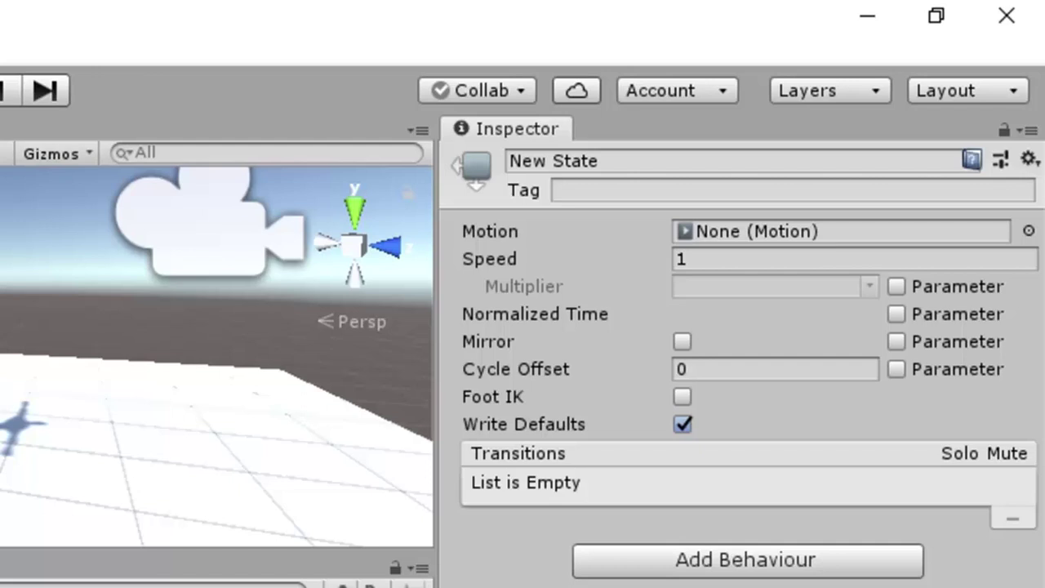
Set the new state's motion to Action Idle To Fight Idle and rename the state idle.
left_click(1029, 231)
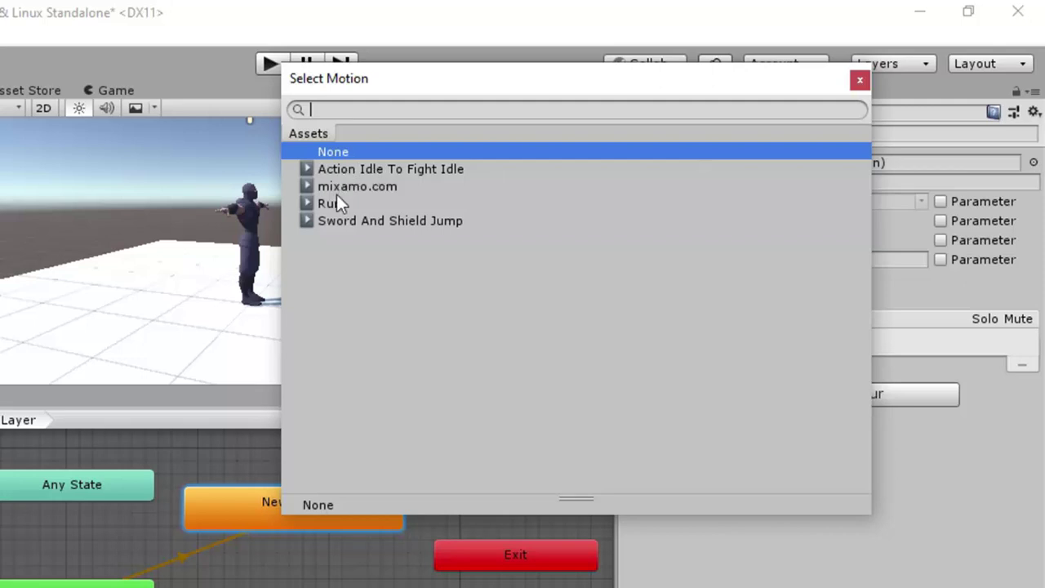
left_click(439, 173)
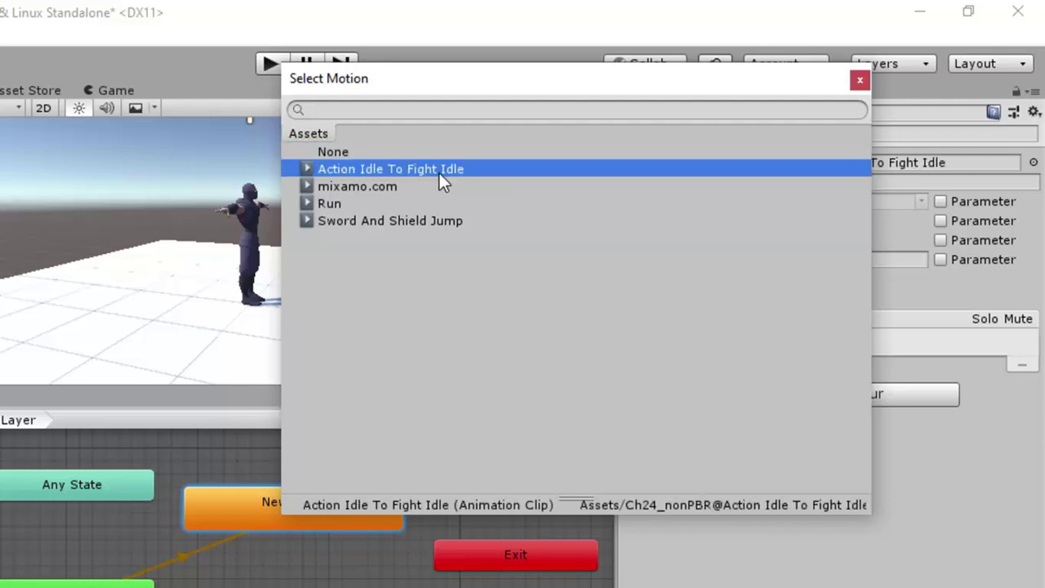
left_click(858, 86)
left_click(760, 115)
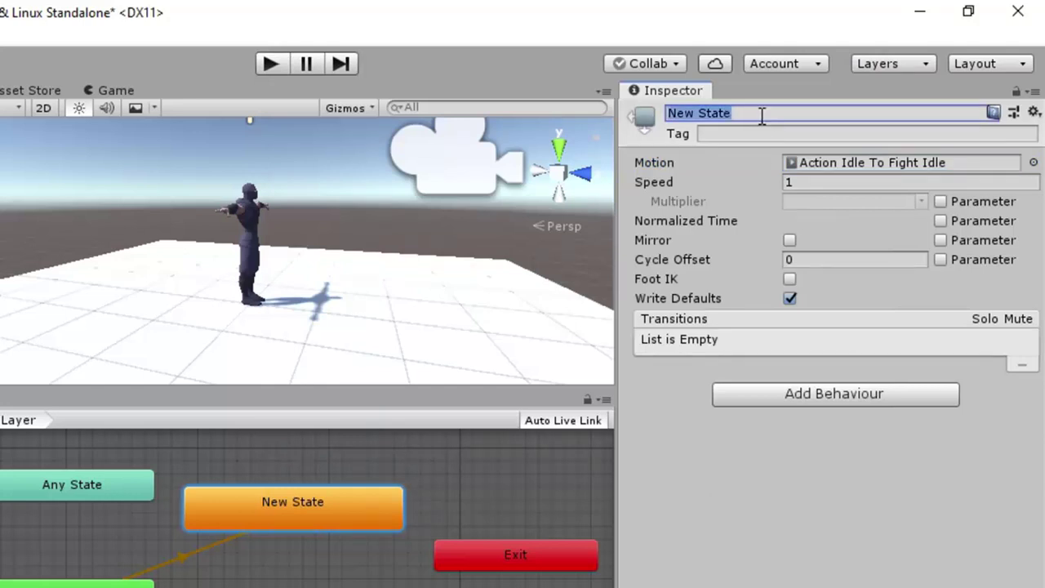
key("BackSpace")
type("idle")
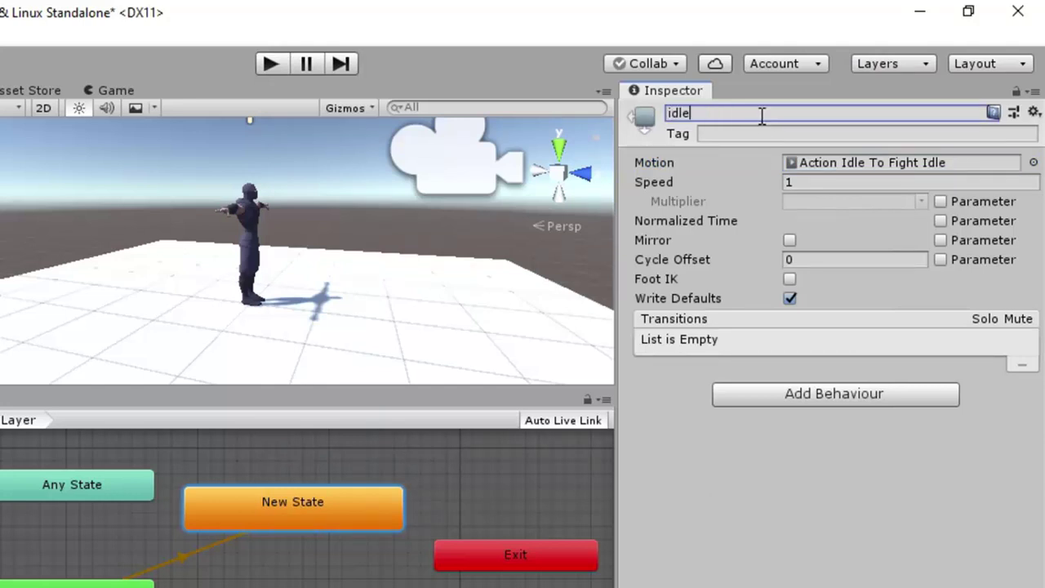
left_click(743, 181)
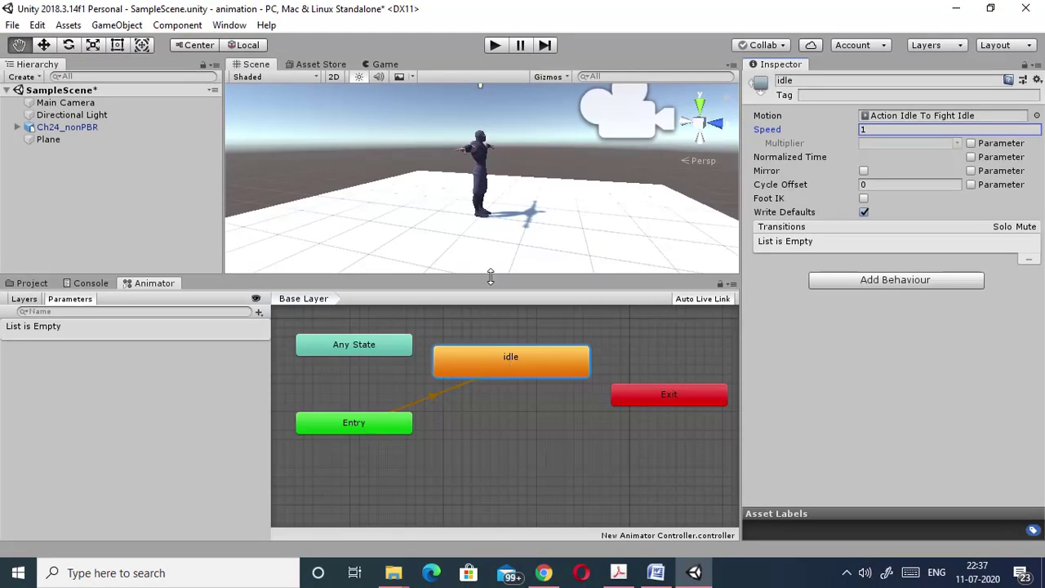
Play-test the scene to watch the character's idle animation, and stop it again.
left_click(497, 45)
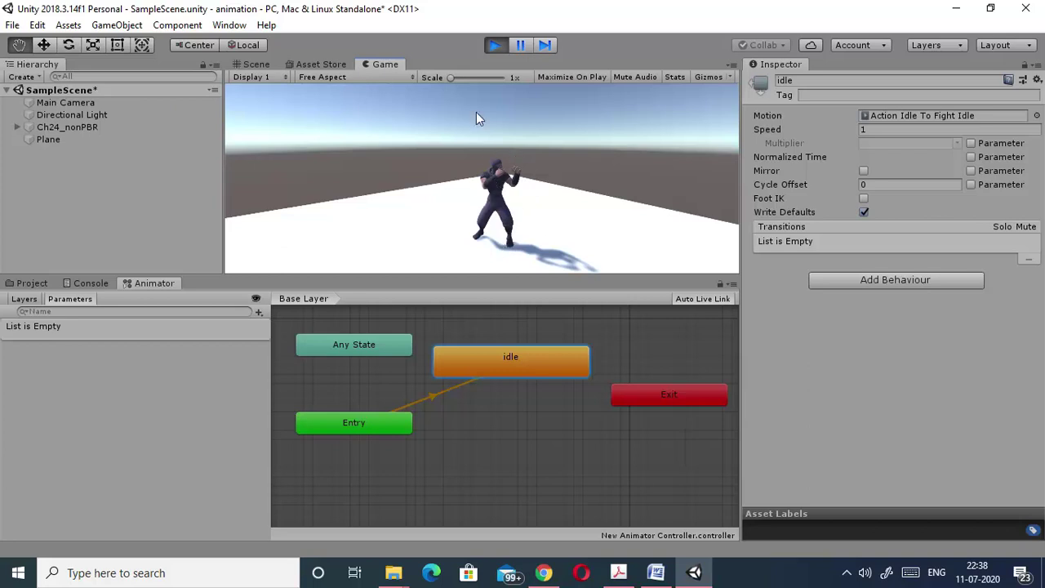
left_click(495, 45)
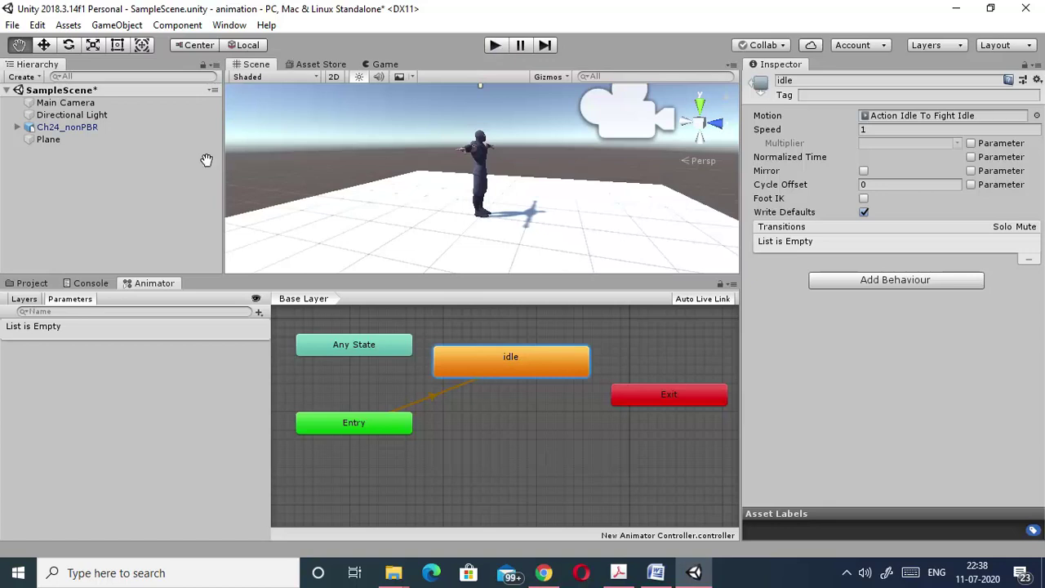
Enable Loop Time for the Action Idle To Fight Idle clip in its import settings and apply the change.
left_click(35, 284)
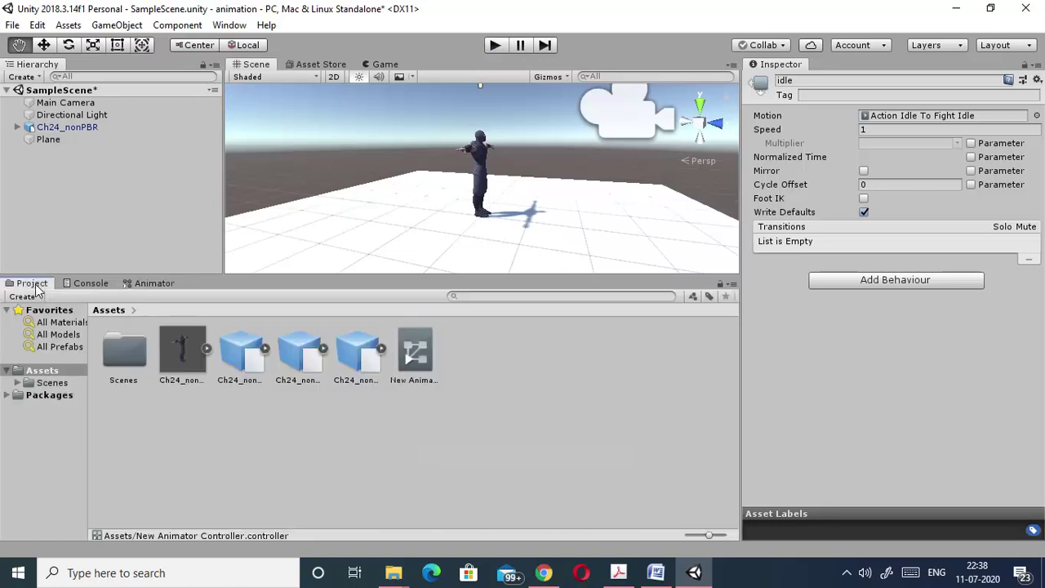
left_click(241, 360)
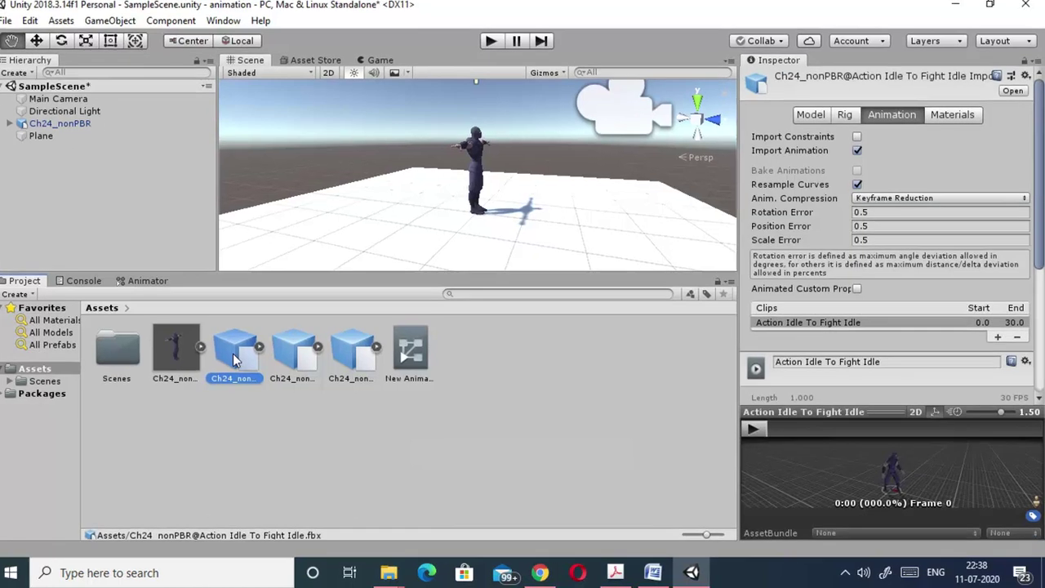
scroll(980, 129, "down", 8)
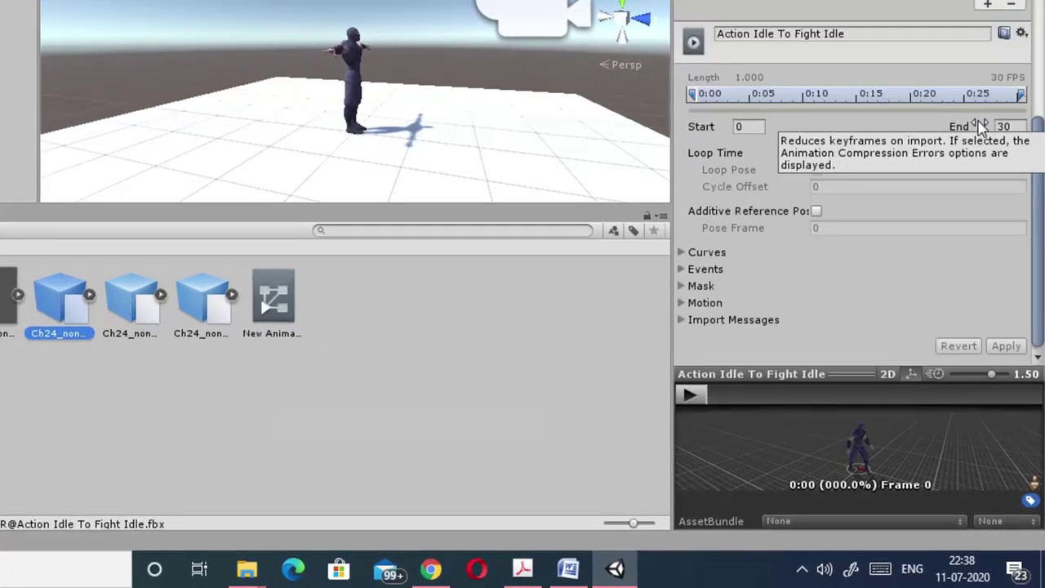
scroll(839, 181, "up", 1)
scroll(839, 180, "down", 1)
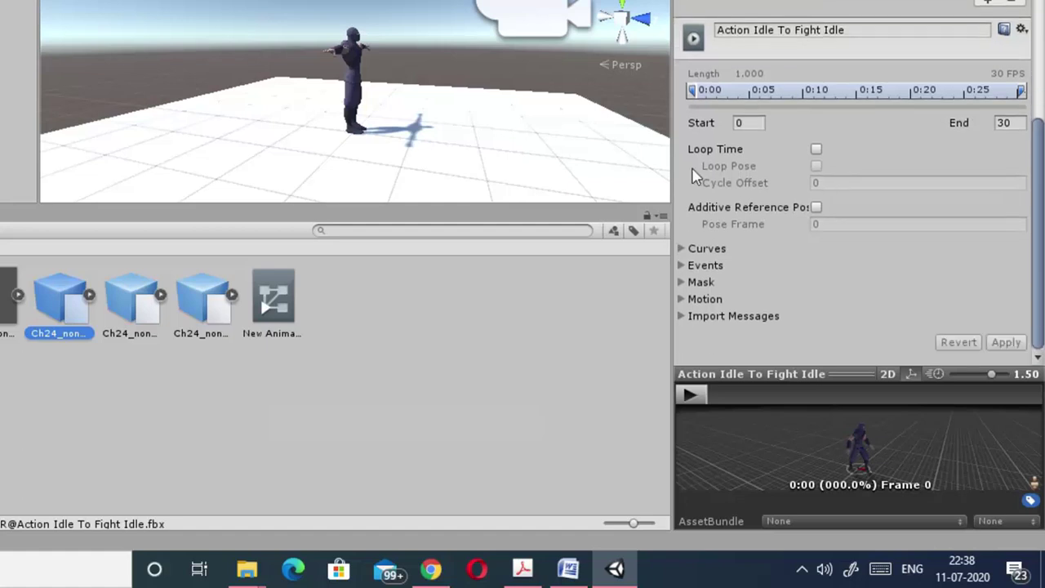
left_click(816, 149)
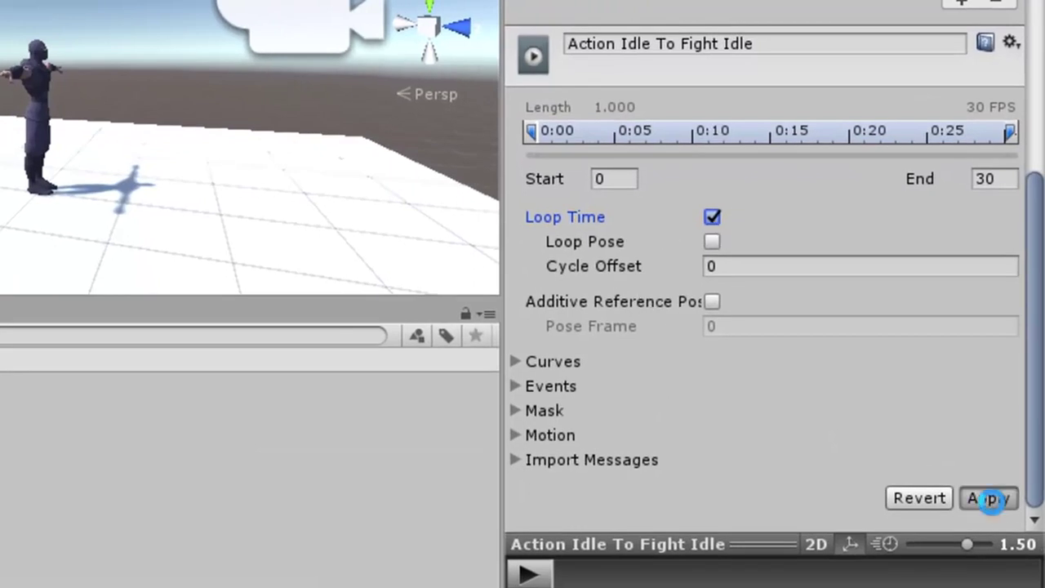
left_click(991, 499)
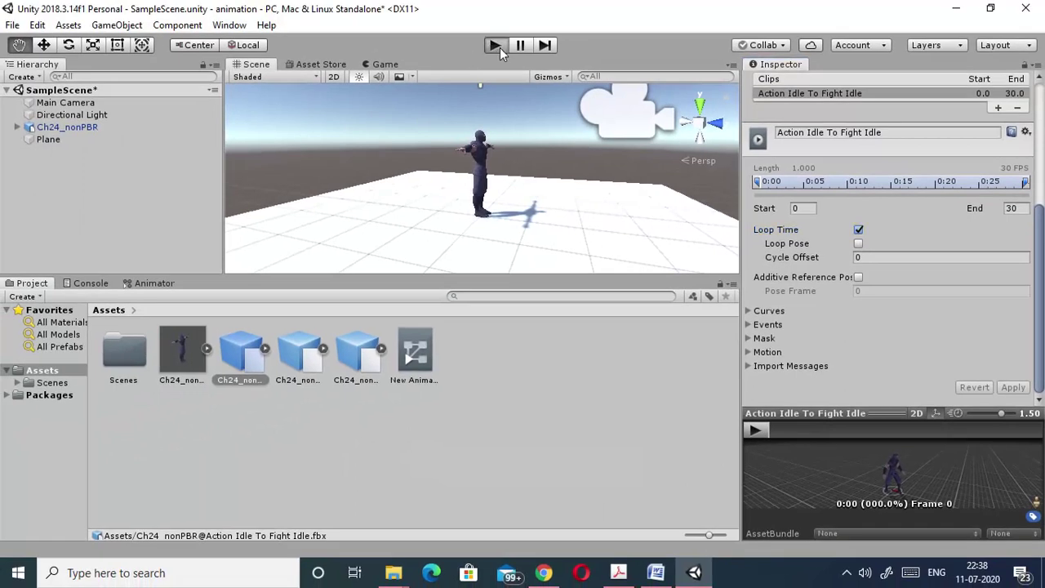
Play-test the scene to check that the idle animation loops, and stop it again.
left_click(499, 48)
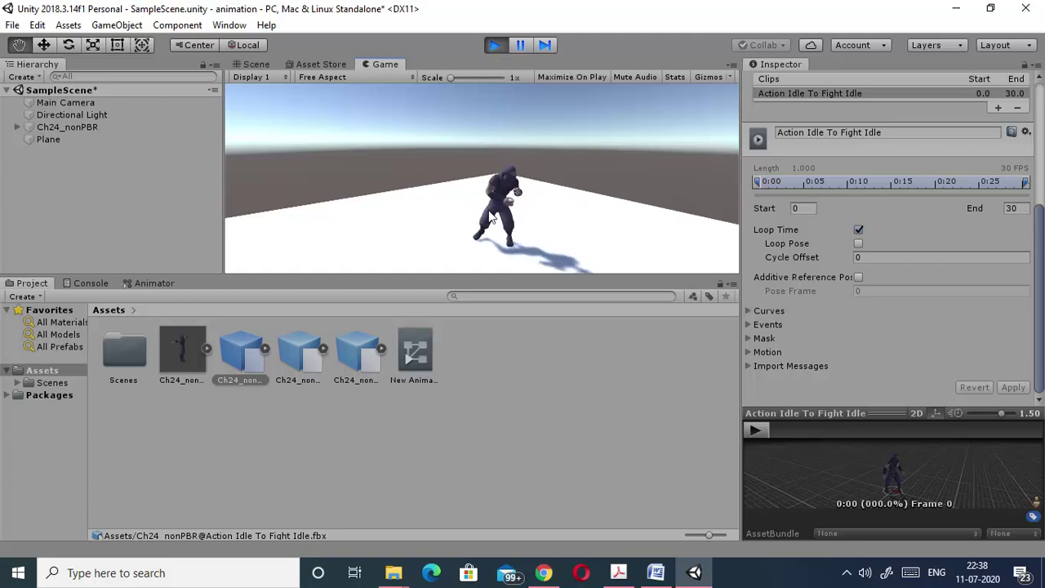
left_click(494, 45)
Create another empty state in New Animator Controller's Base Layer and place it below Entry and idle.
double_click(413, 352)
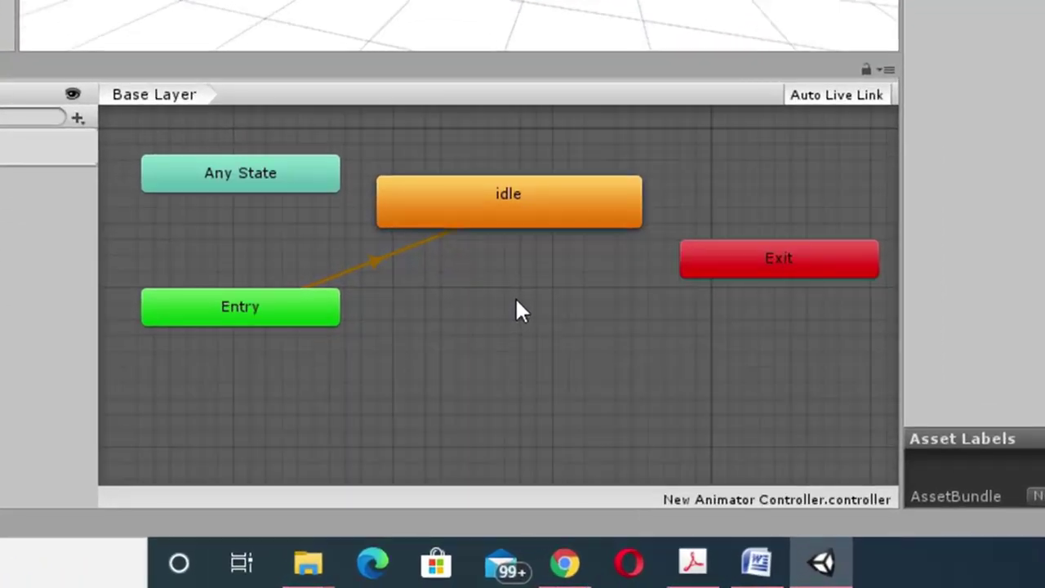
right_click(516, 300)
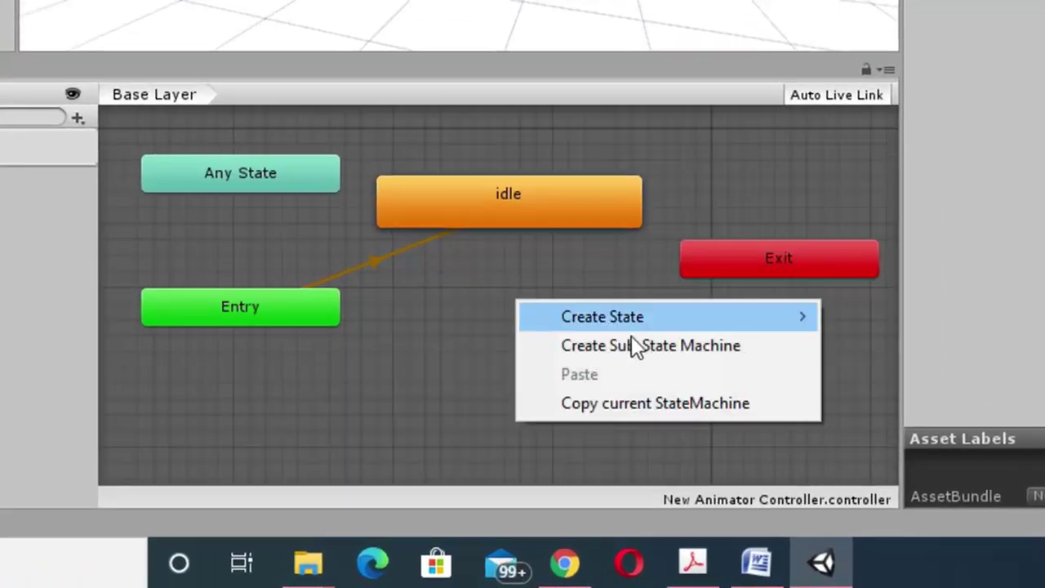
mouse_move(755, 315)
left_click(910, 320)
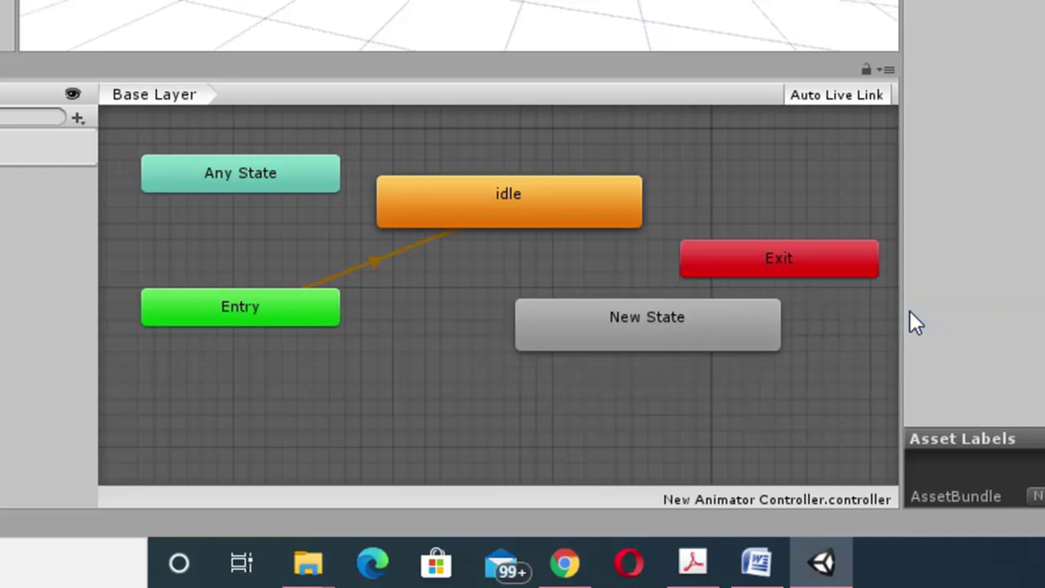
left_click(734, 323)
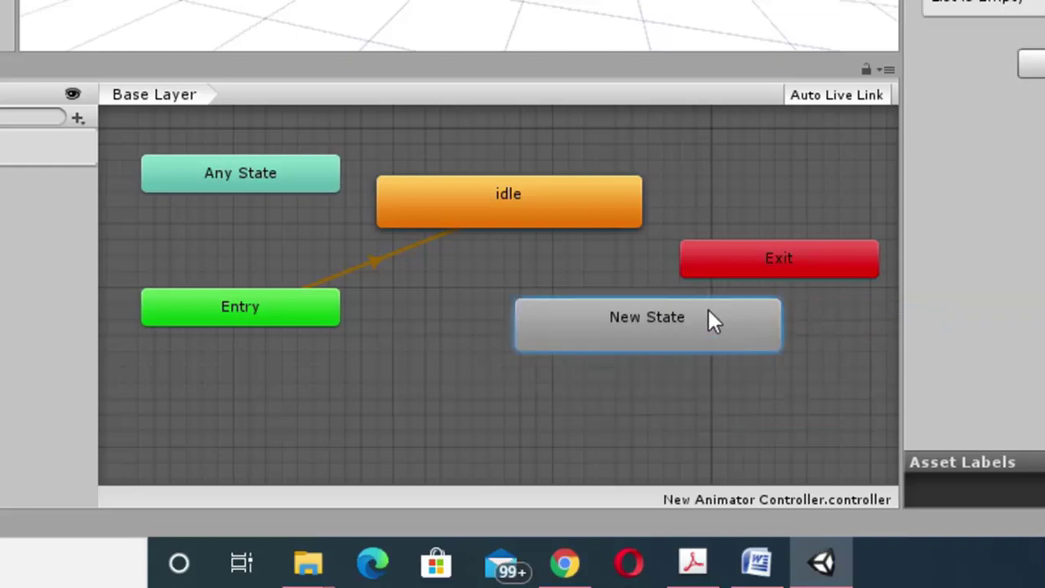
left_click_drag(708, 311, 522, 363)
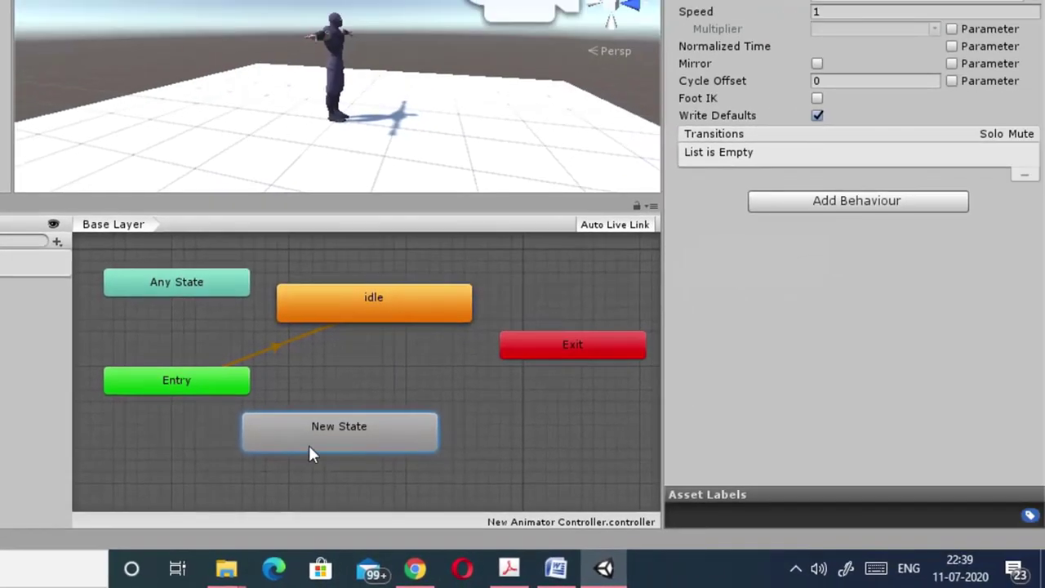
left_click_drag(339, 433, 285, 464)
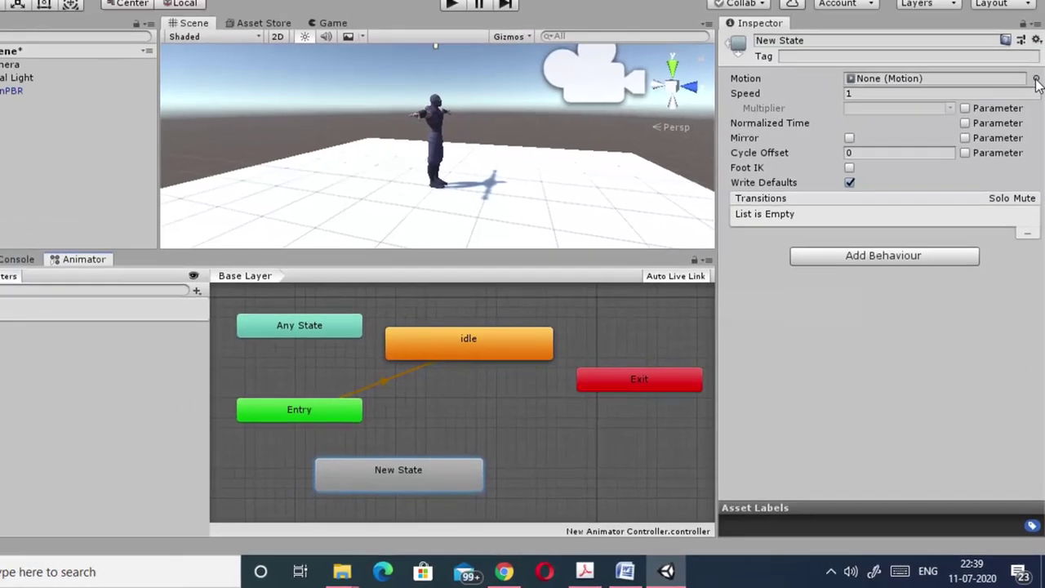
Set the new state's motion to Run and rename the state run.
left_click(1036, 25)
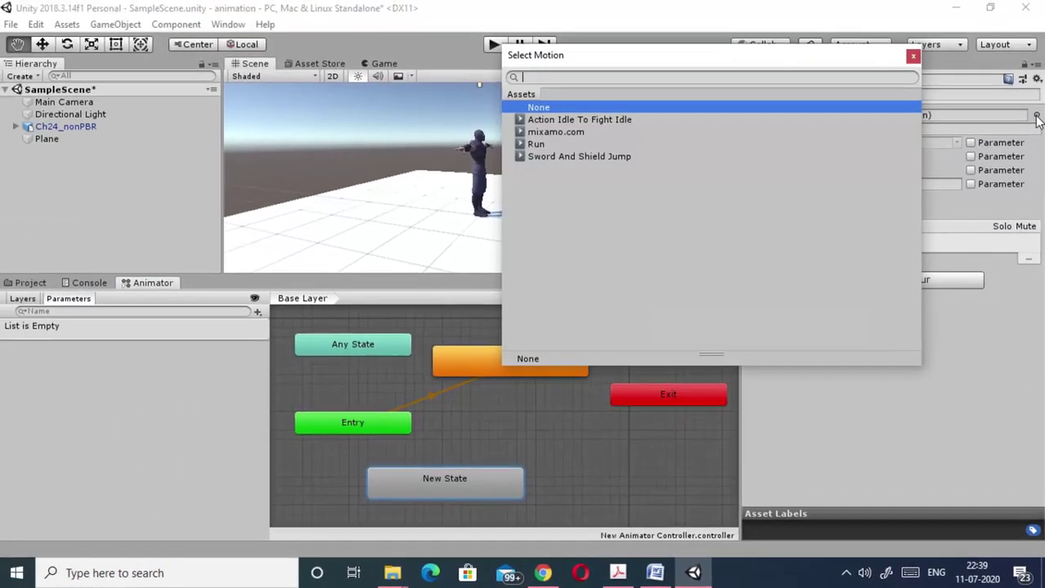
left_click(540, 147)
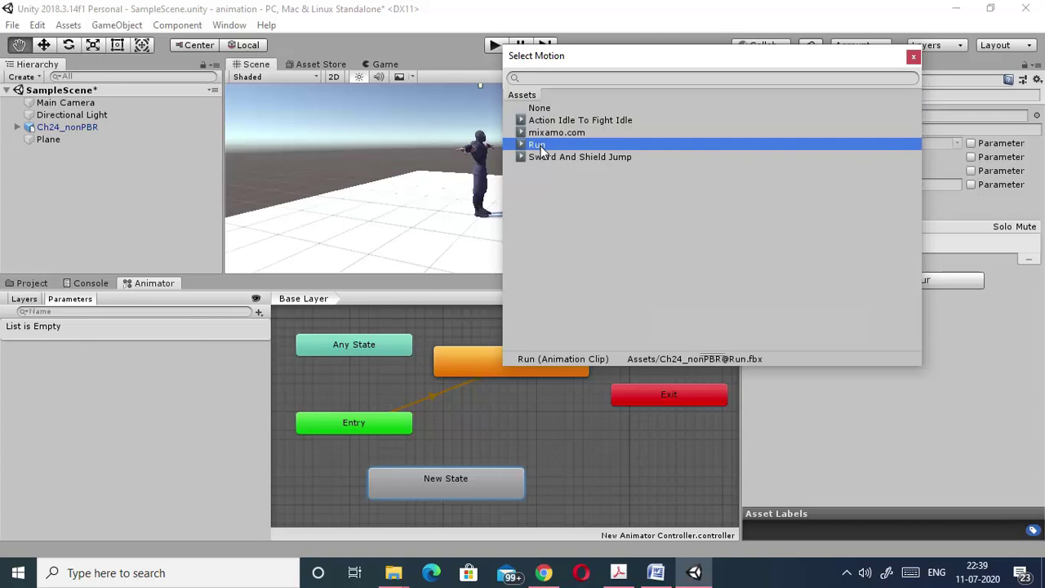
left_click(914, 56)
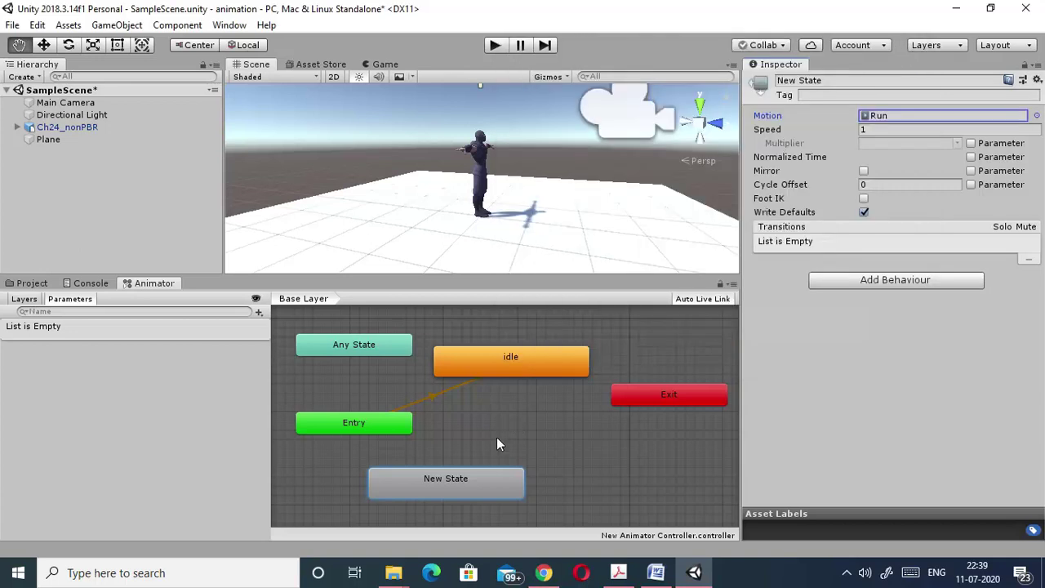
left_click(878, 83)
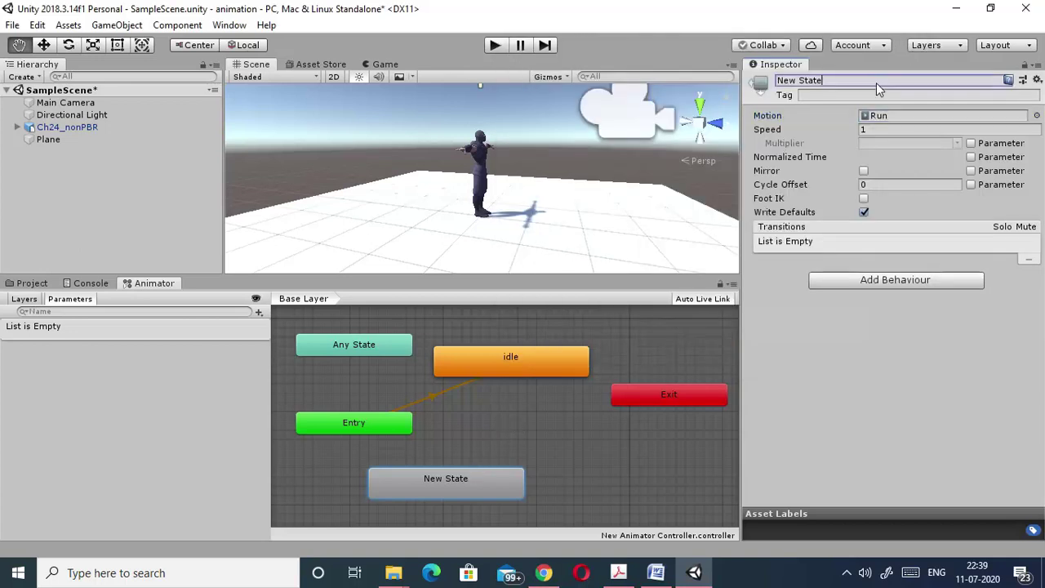
type("run")
left_click(820, 134)
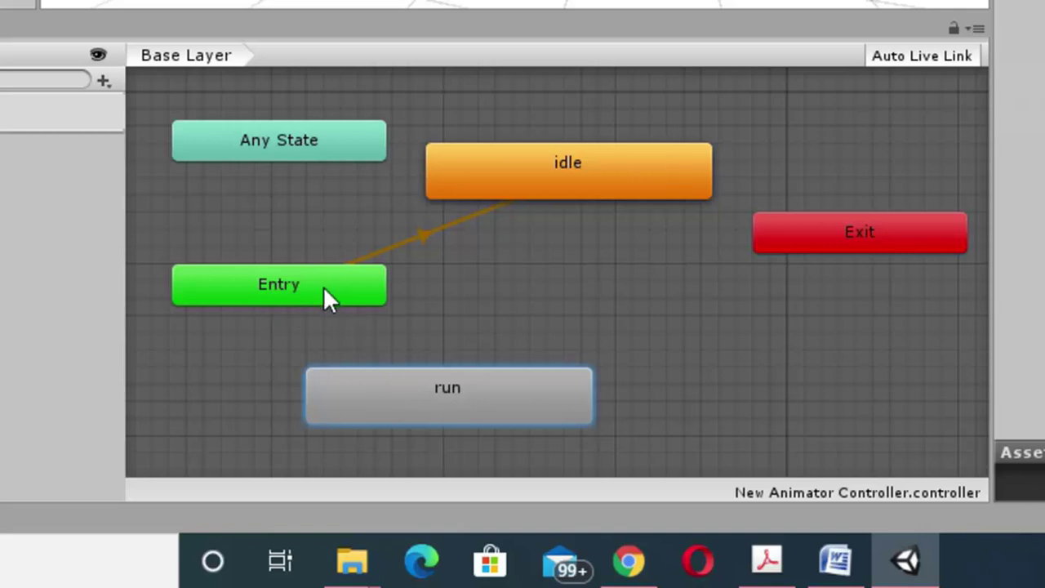
Make transitions in both directions between the idle and run states.
right_click(576, 192)
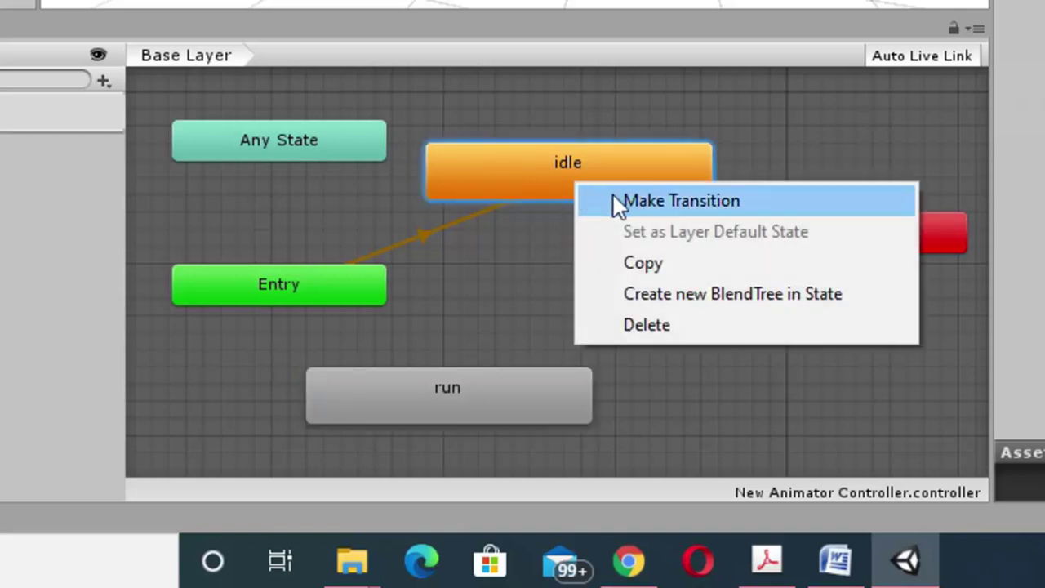
left_click(616, 200)
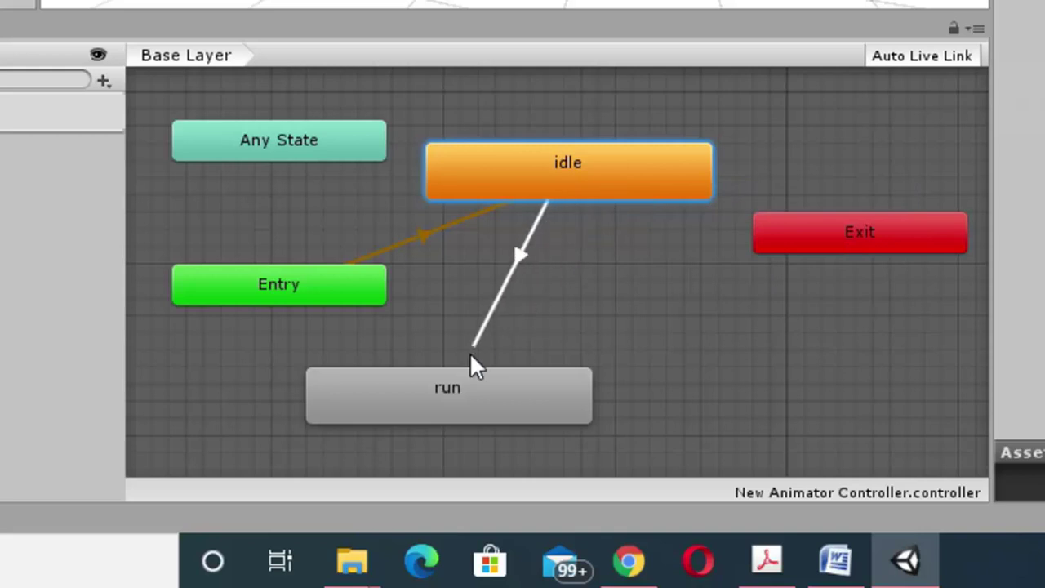
left_click(450, 390)
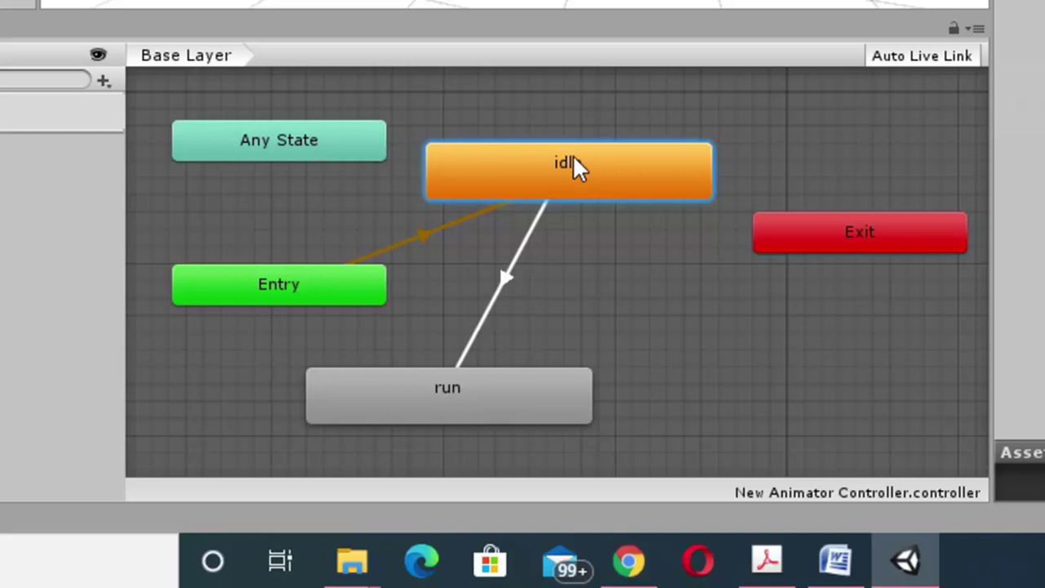
right_click(478, 386)
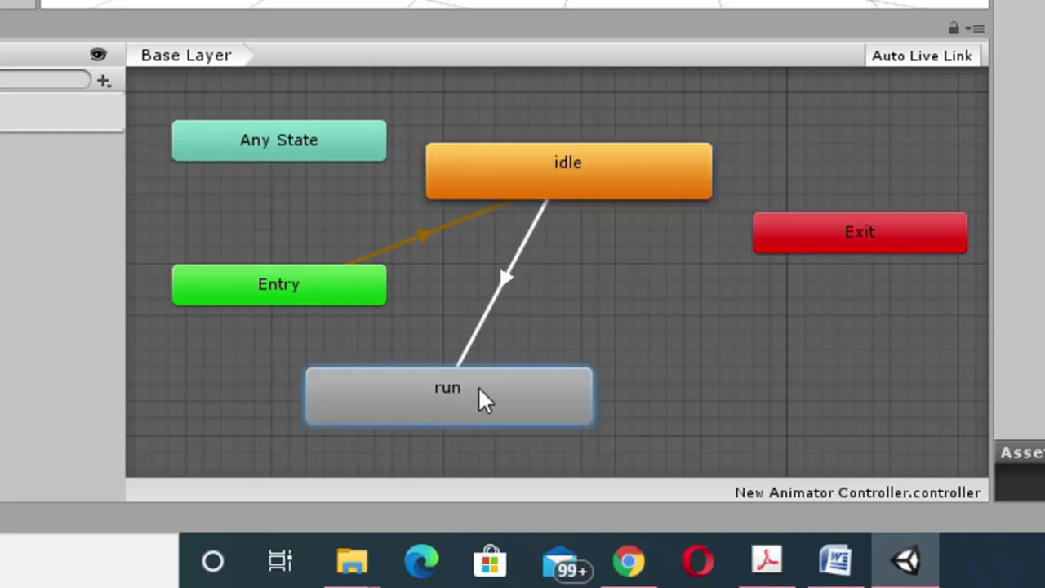
left_click(571, 243)
left_click(580, 177)
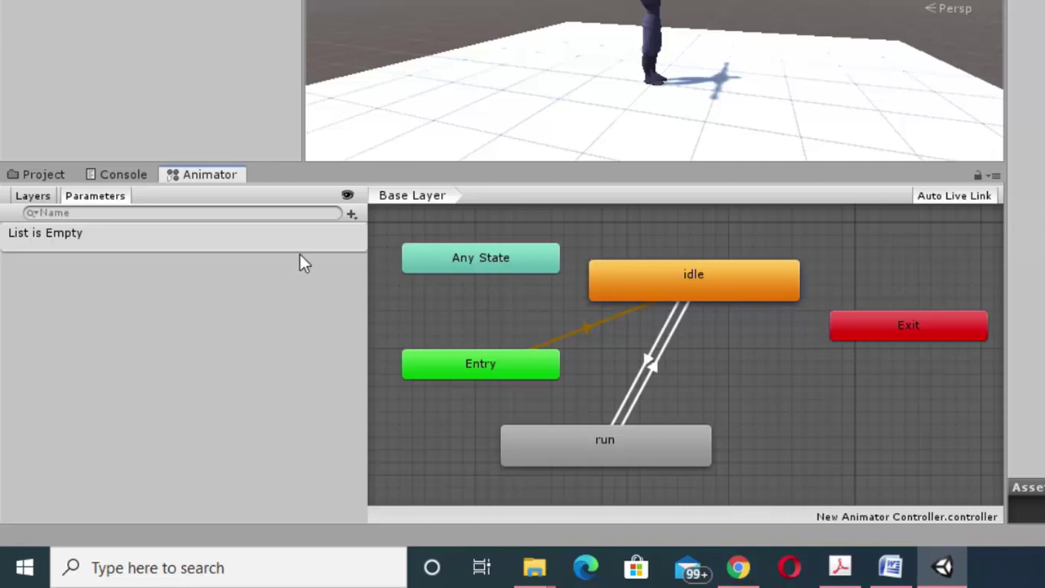
Add a Bool parameter named isrunning to the Animator Controller.
left_click(351, 216)
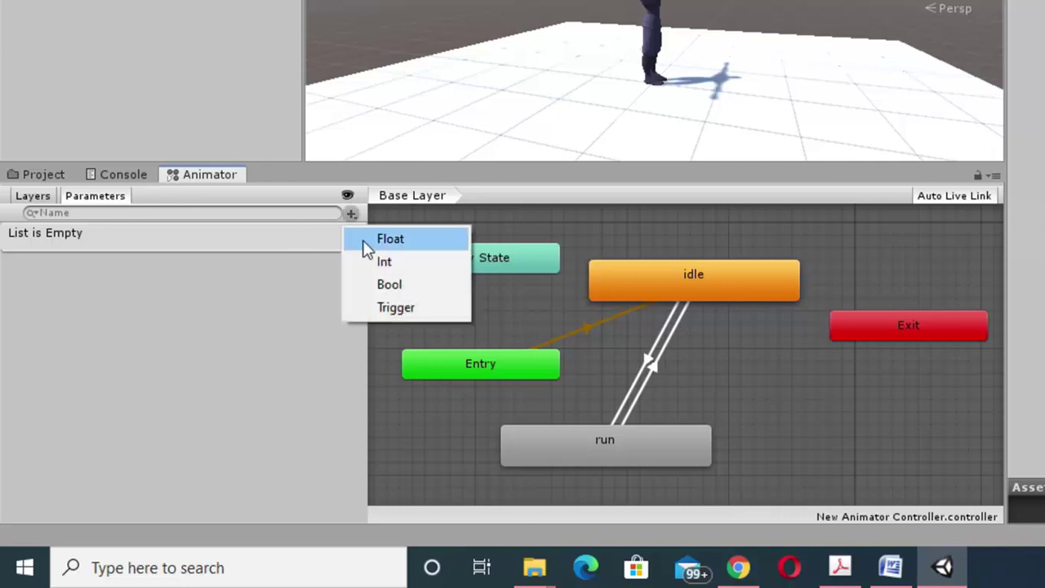
left_click(384, 284)
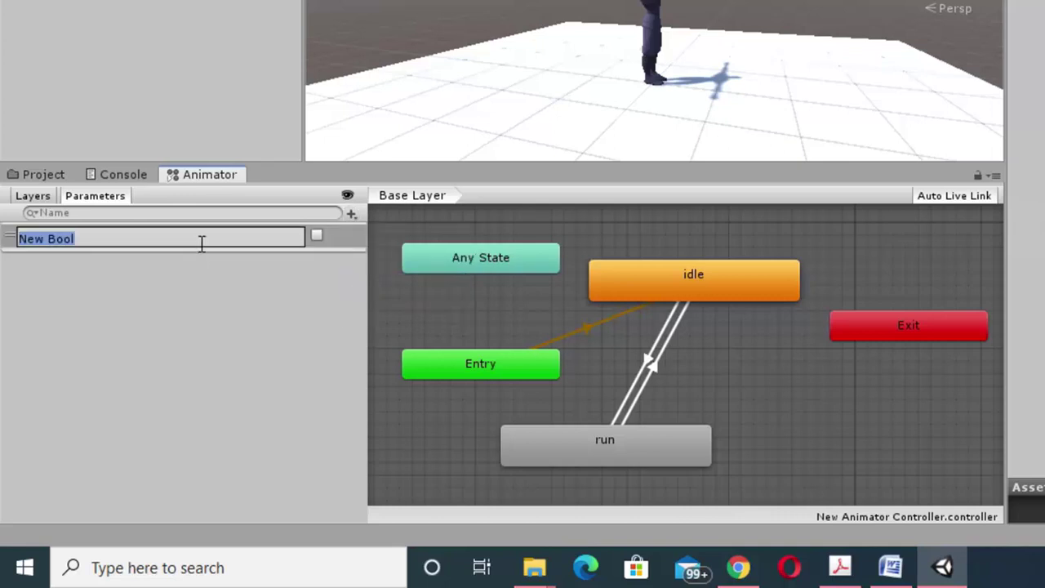
type("isrunning")
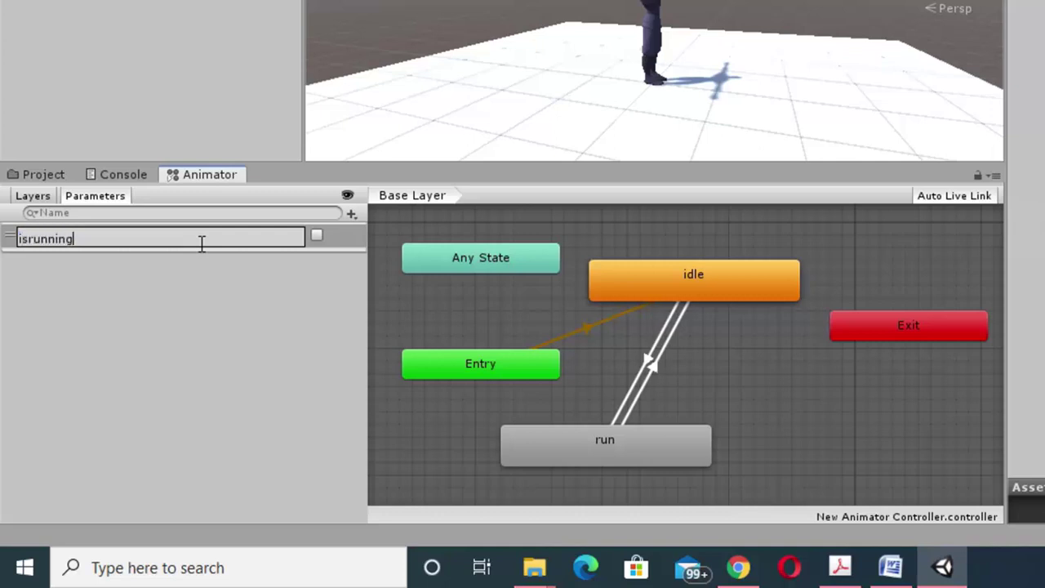
key("Return")
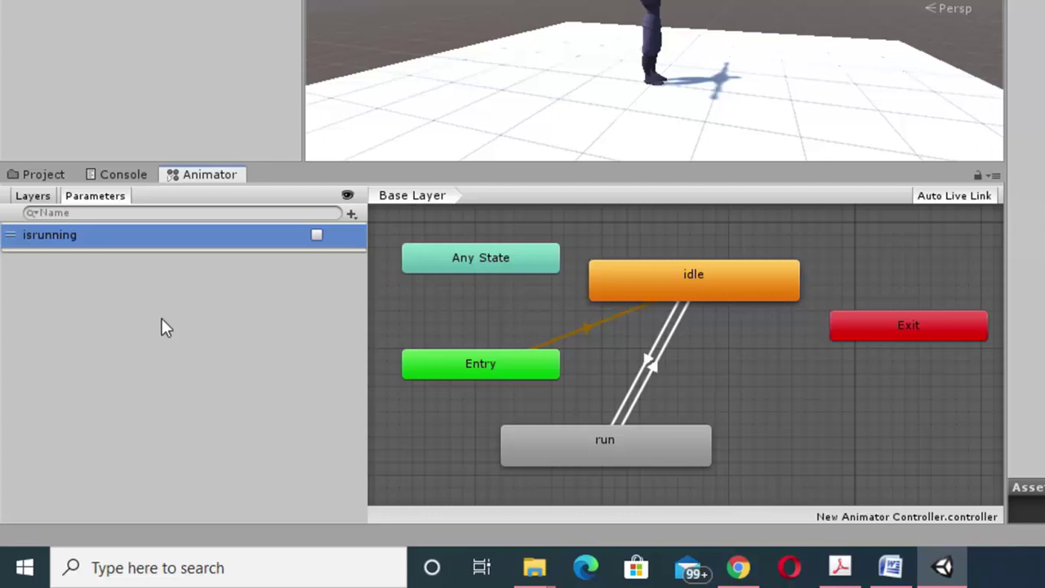
Disable Has Exit Time on the idle-to-run transition and add the condition isrunning true.
left_click(658, 342)
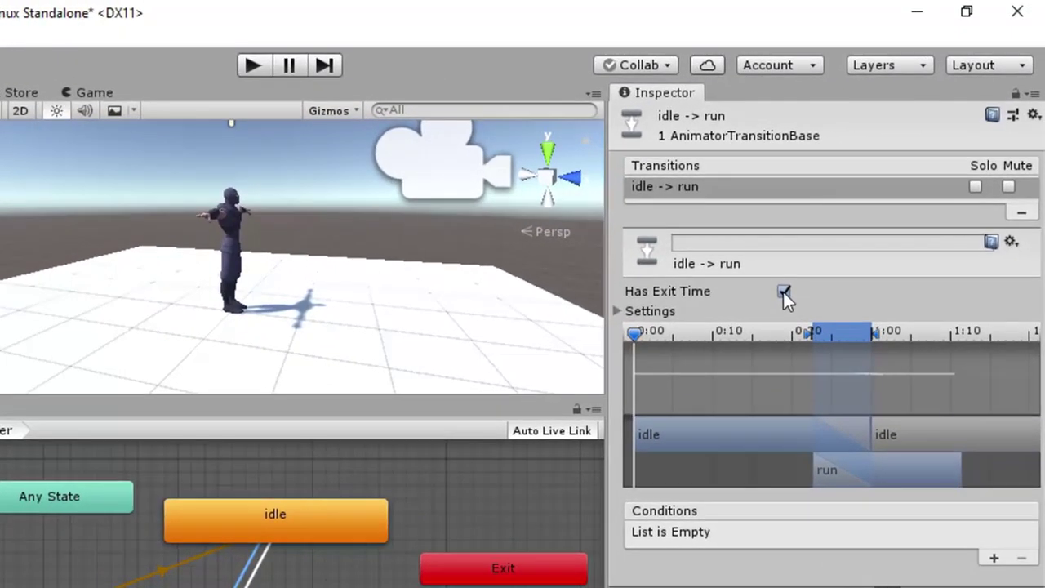
left_click(800, 274)
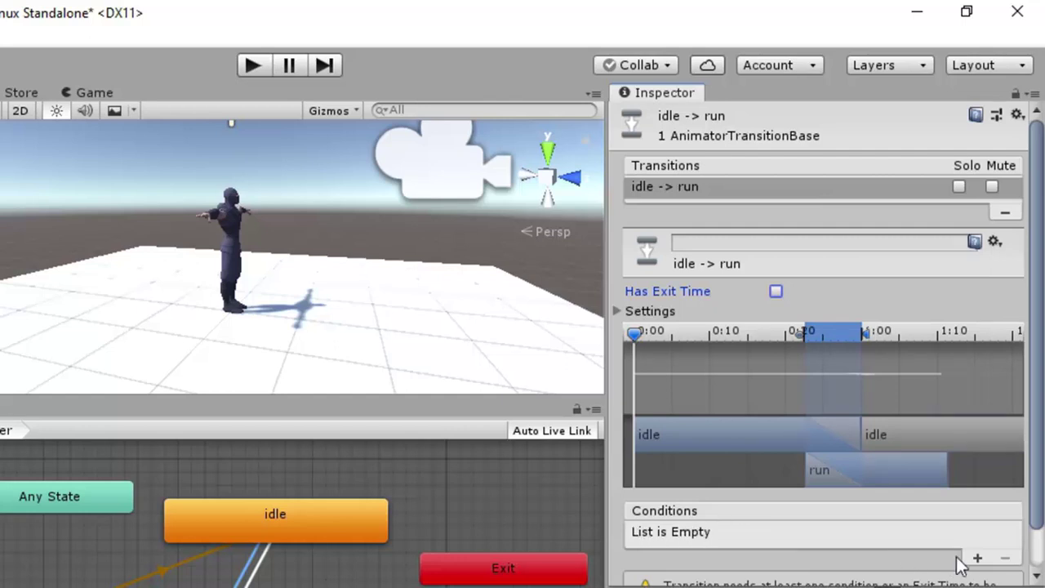
left_click(977, 557)
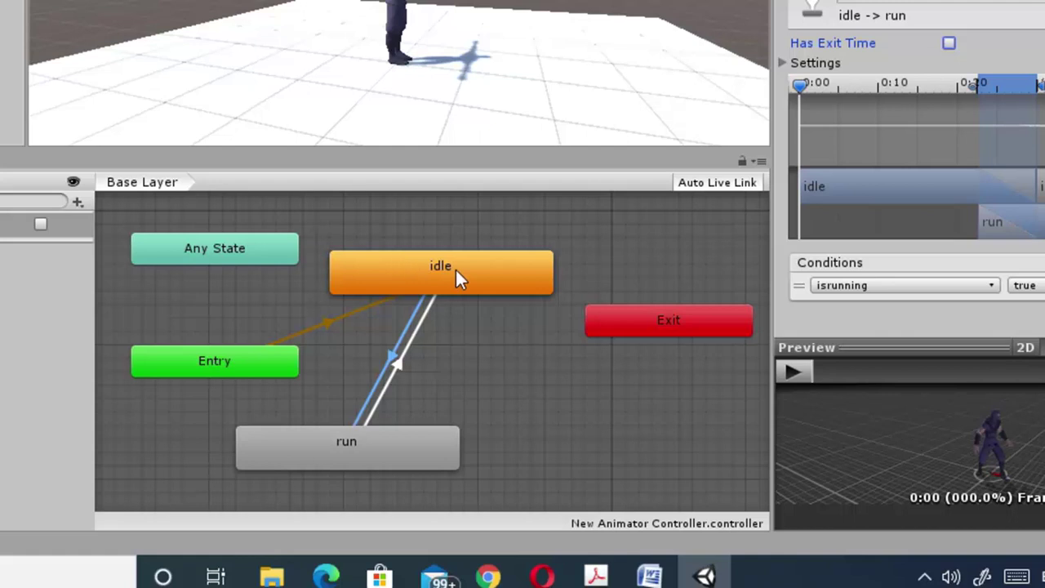
Add a condition to the run-to-idle transition with isrunning set to false.
left_click(398, 365)
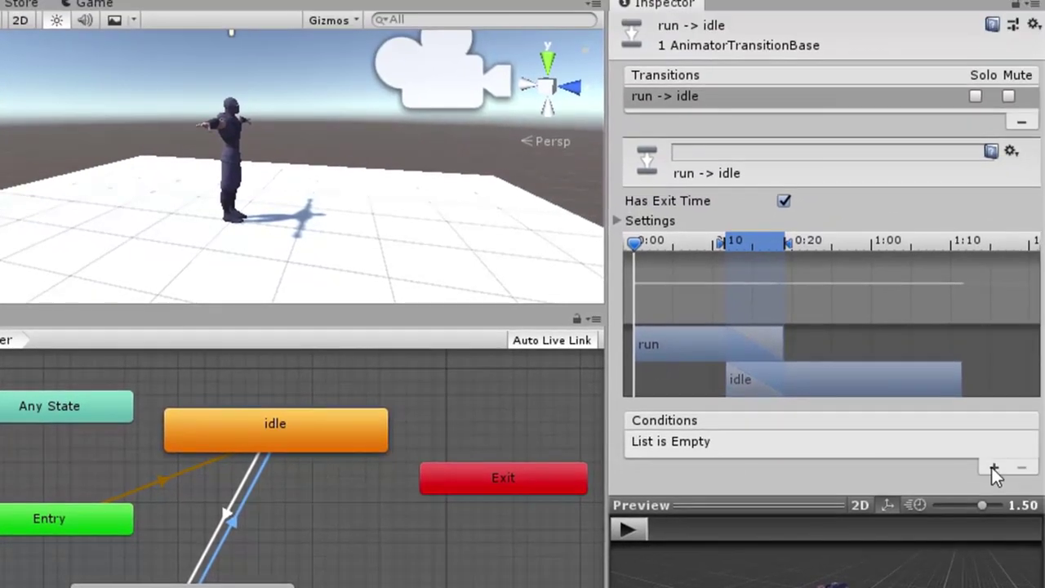
left_click(994, 469)
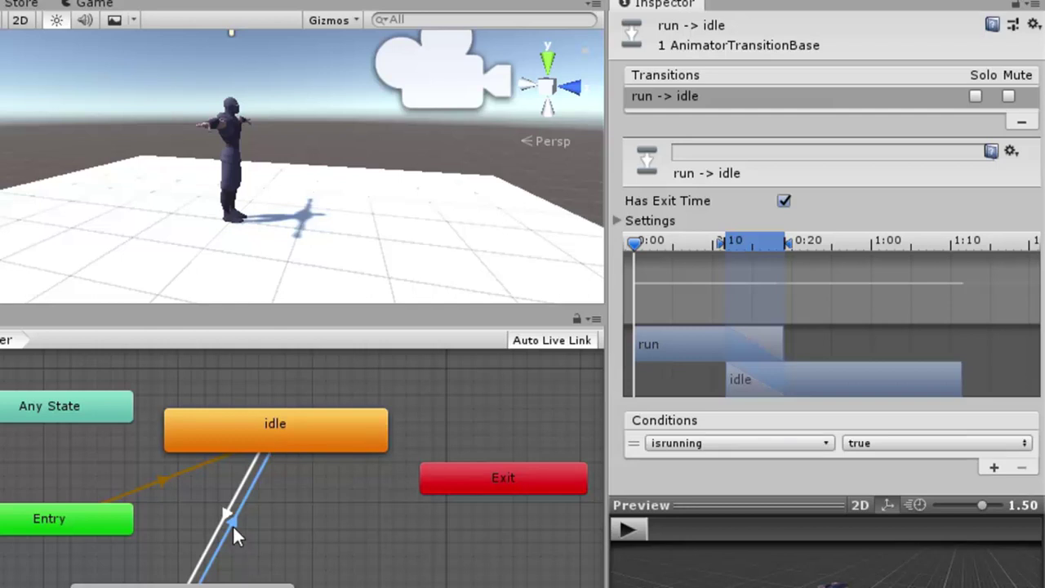
left_click(893, 442)
left_click(890, 492)
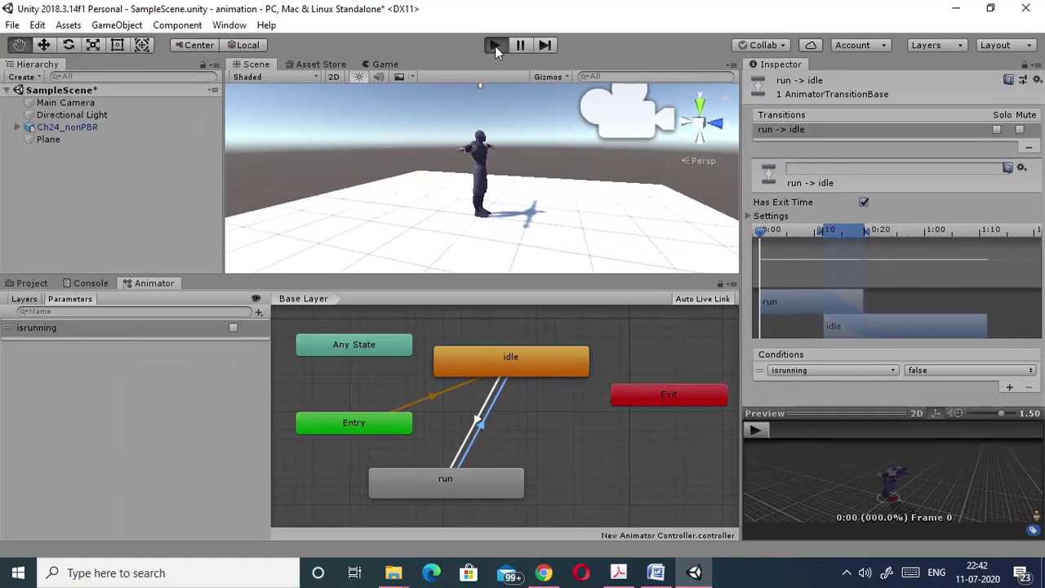
Play-test the scene, turn on isrunning to watch the run animation, and stop the test.
left_click(495, 46)
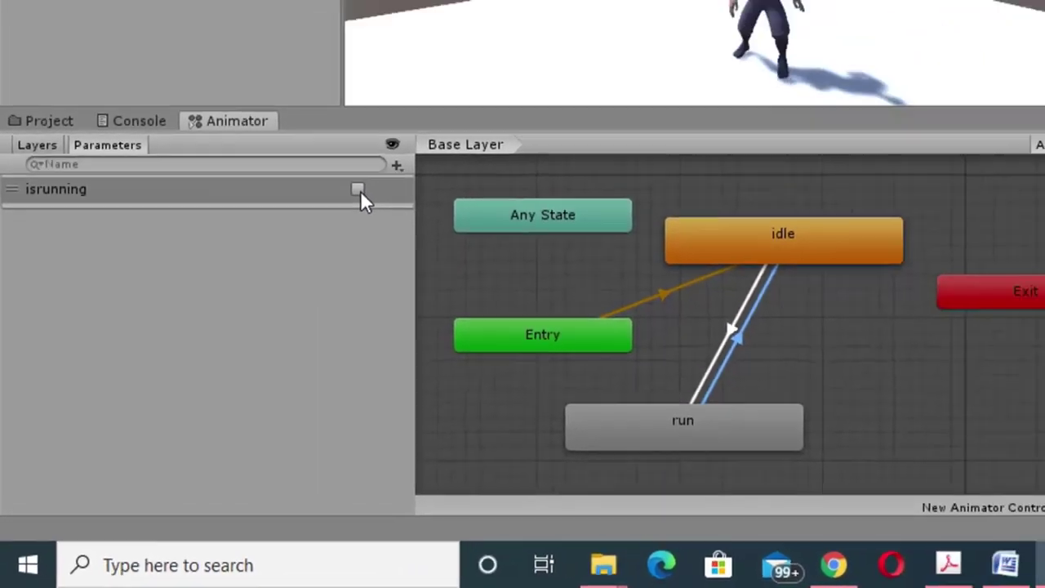
left_click(433, 111)
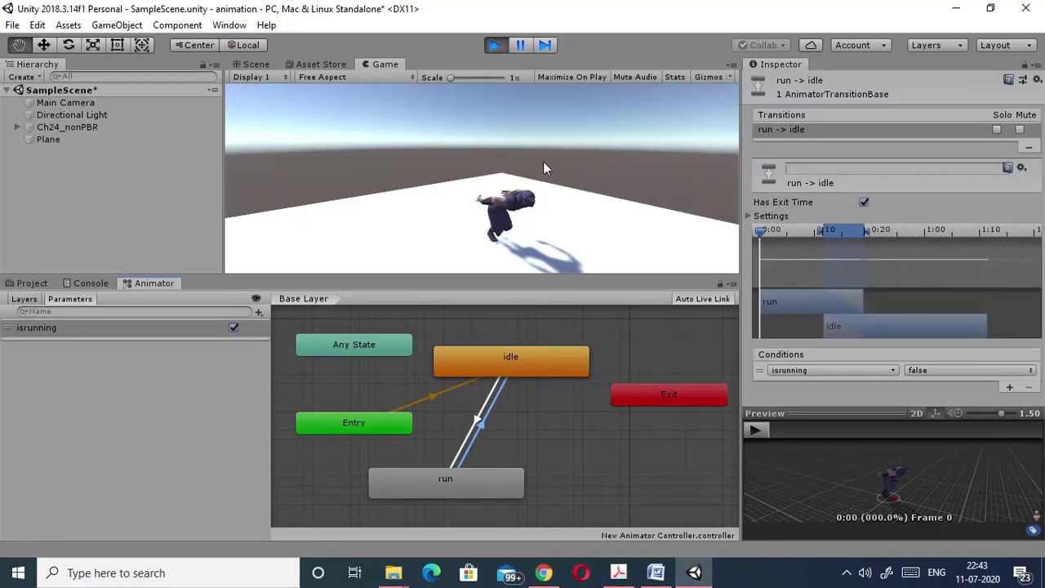
left_click(495, 46)
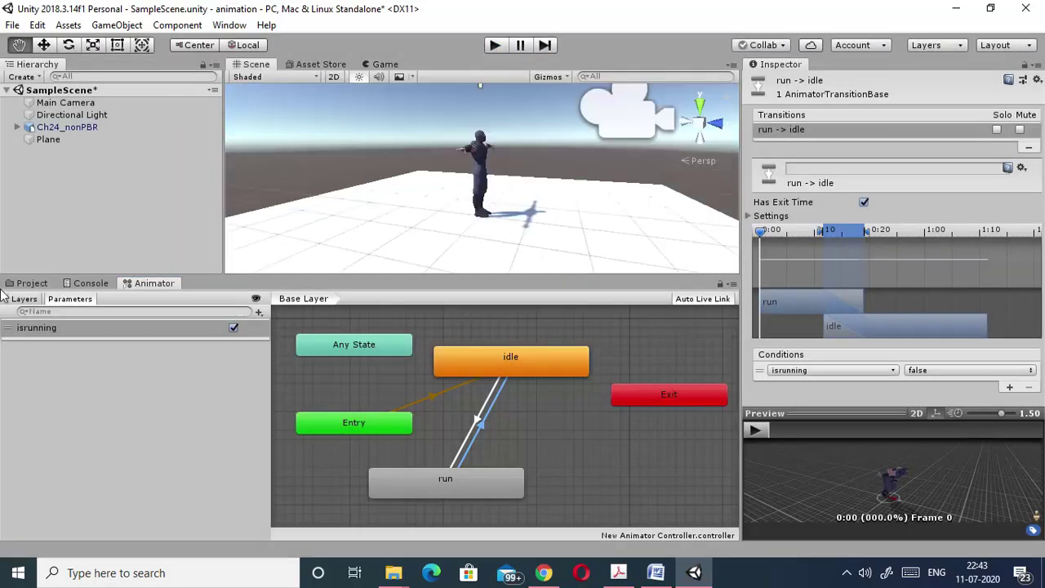
Enable Loop Time for the Run clip in its import settings and return to the Animator graph.
left_click(31, 283)
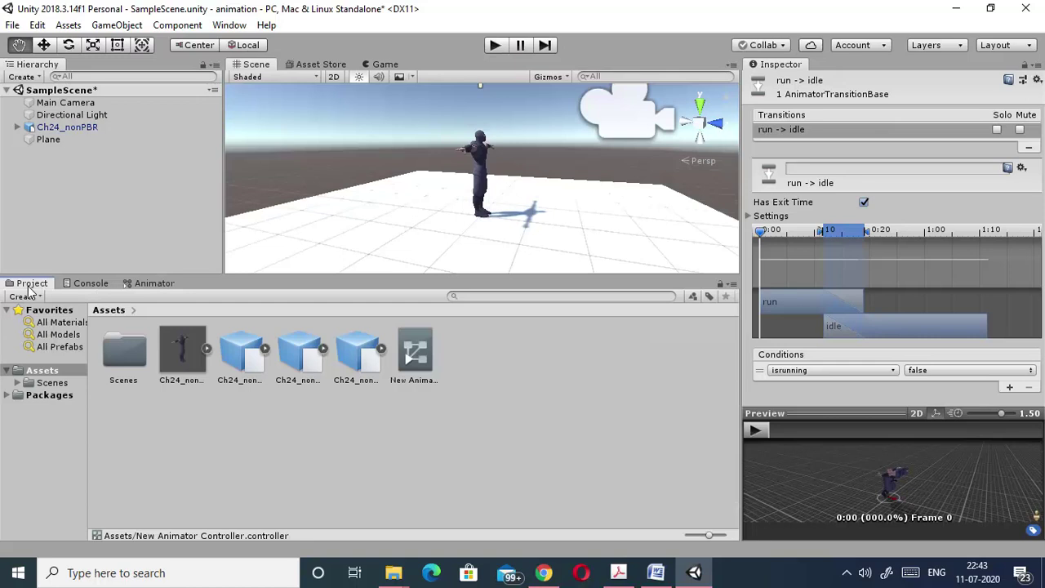
left_click(299, 351)
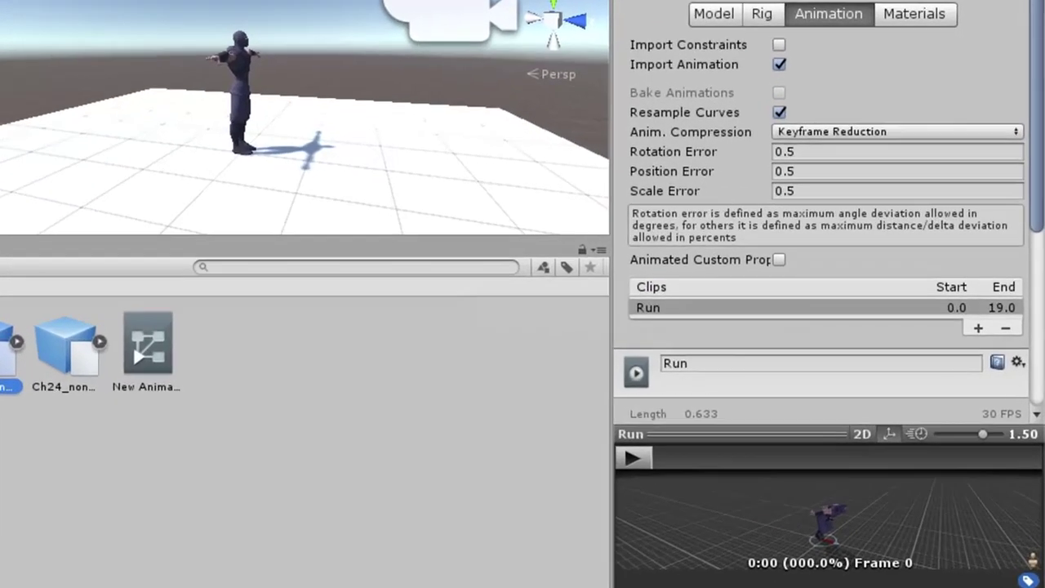
scroll(796, 209, "down", 5)
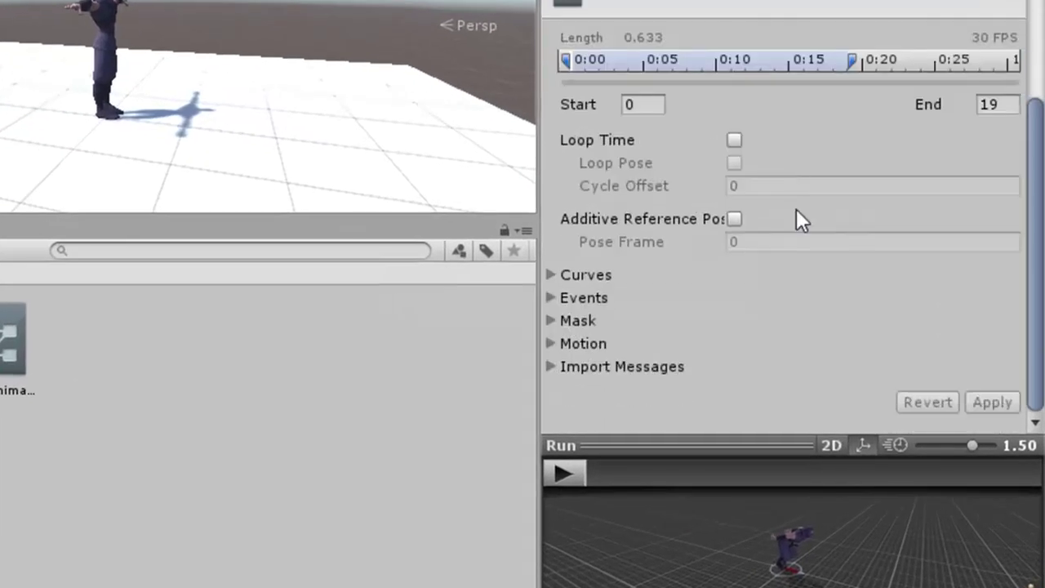
left_click(734, 140)
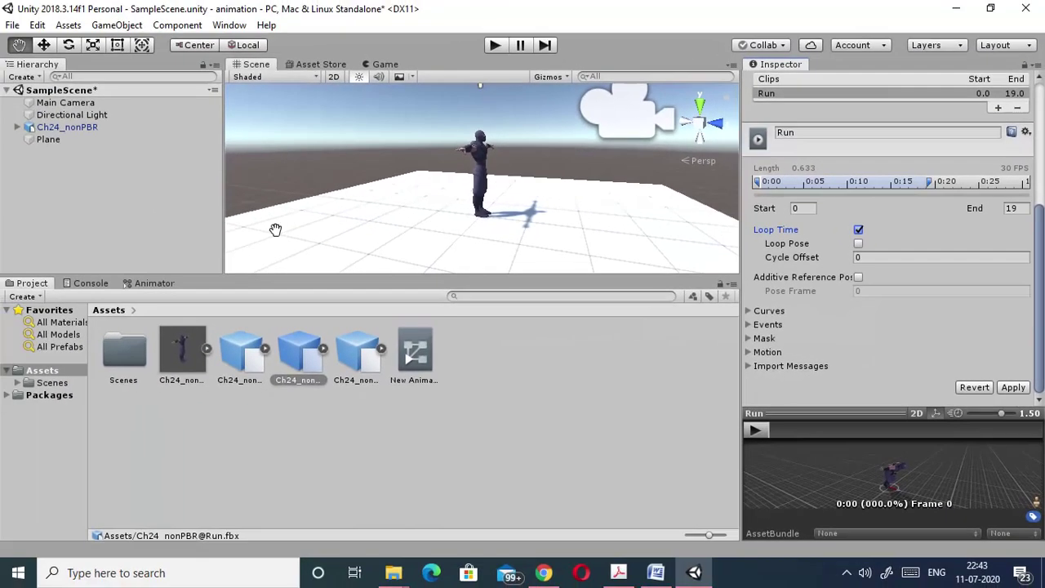
left_click(154, 283)
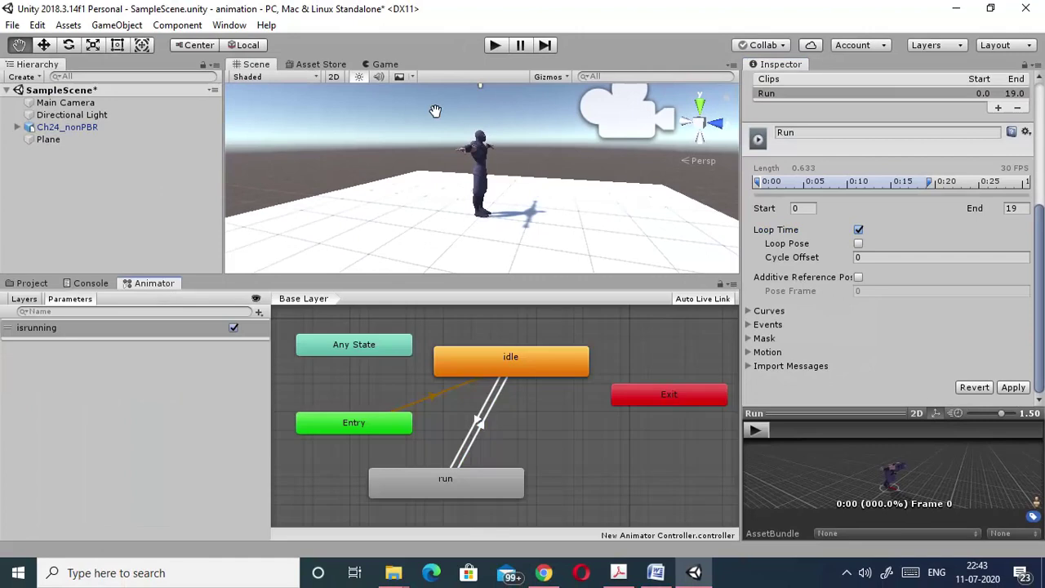
Apply the pending Run import settings and play-test the scene, toggling isrunning to check the switching between run and idle.
left_click(497, 45)
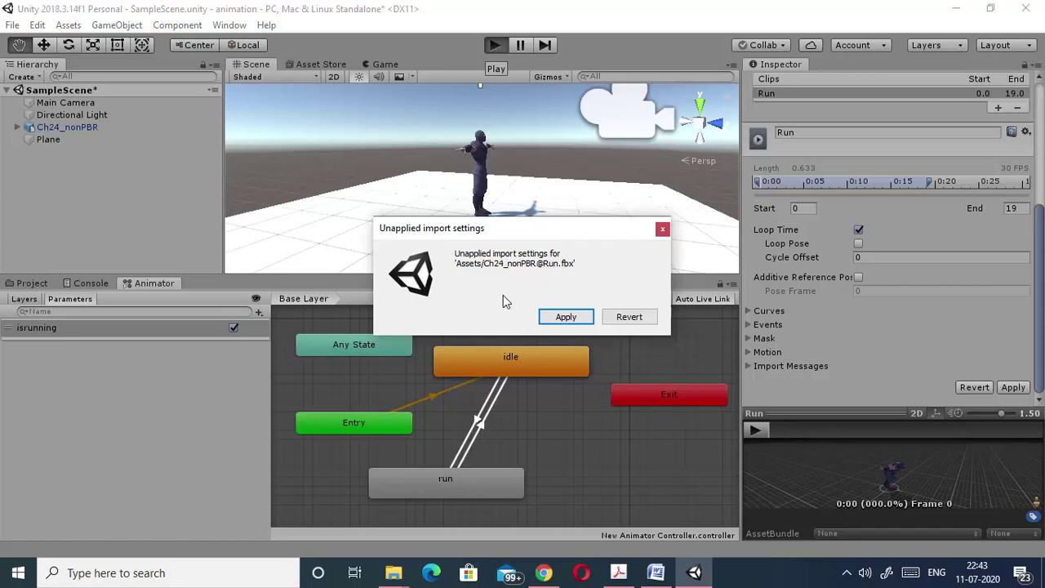
left_click(566, 317)
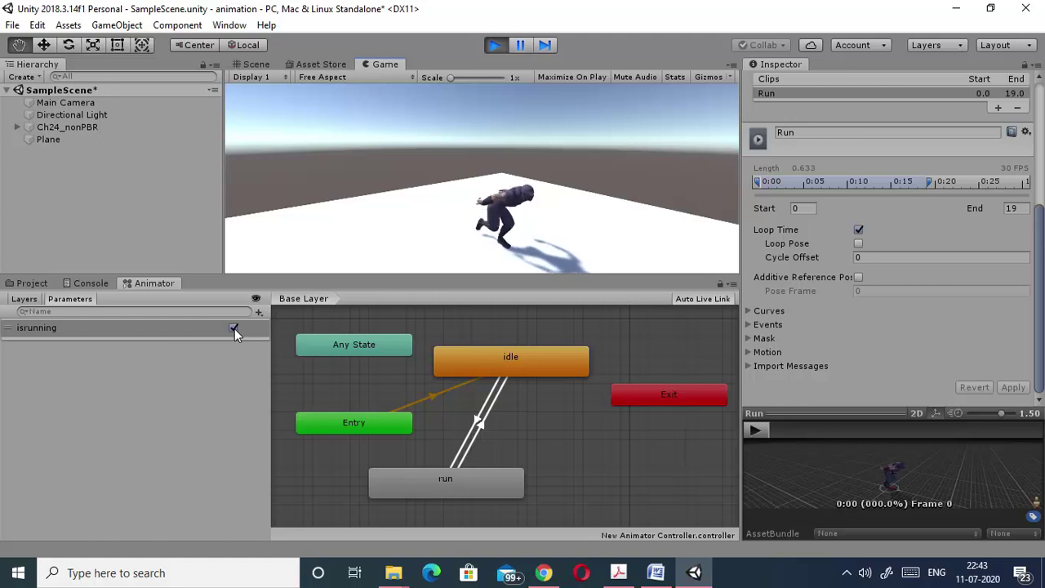
left_click(233, 328)
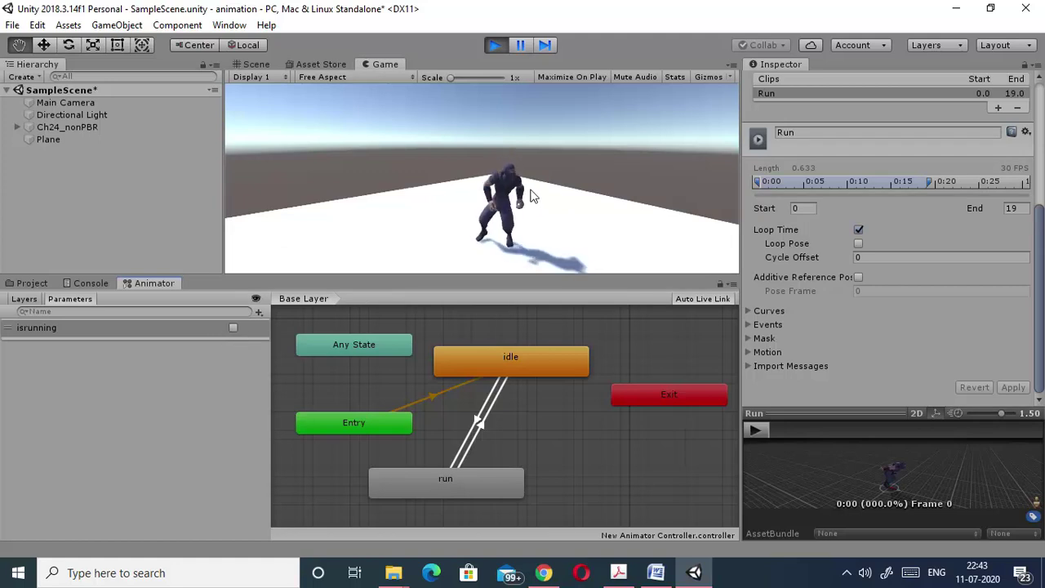
left_click(233, 329)
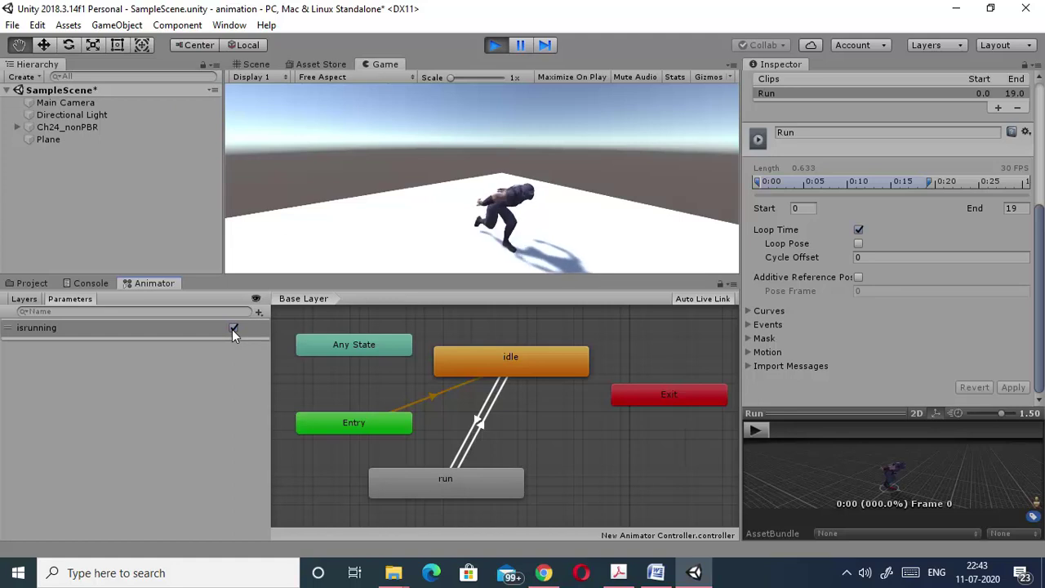
left_click(233, 328)
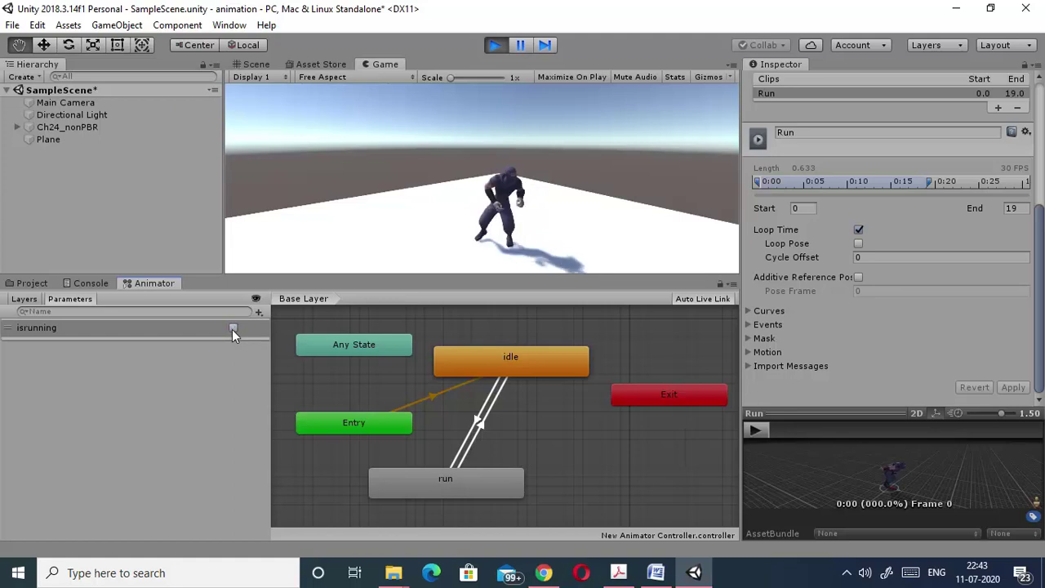
left_click(494, 45)
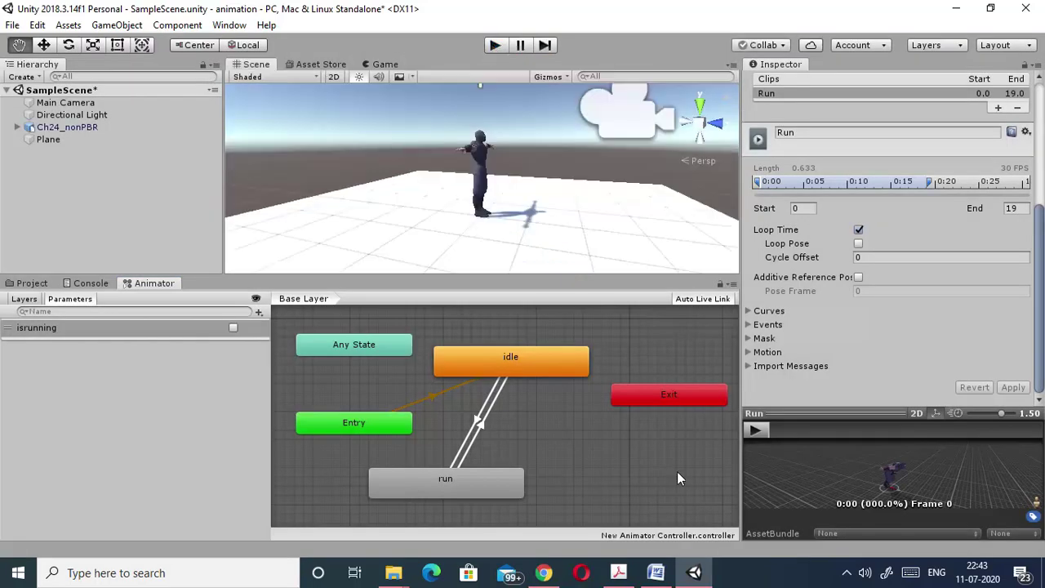
Create an empty state in the Base Layer and set its motion to Sword And Shield Jump.
left_click(567, 446)
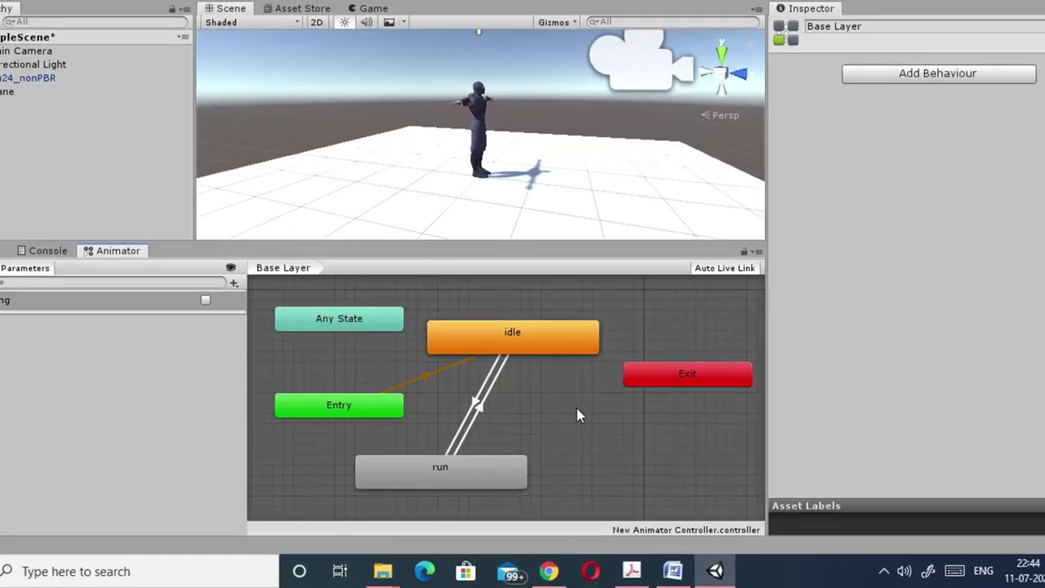
right_click(570, 425)
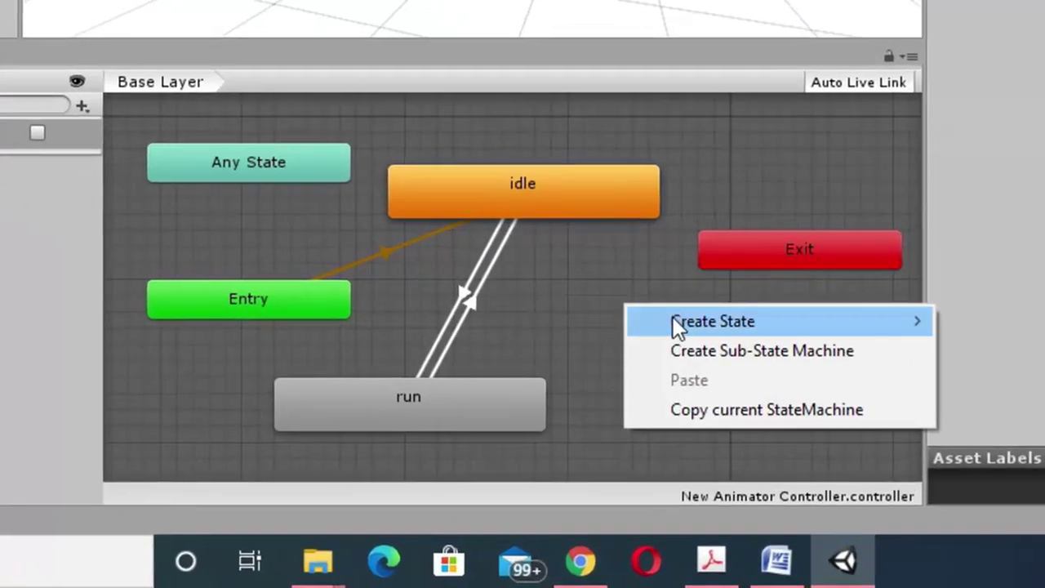
mouse_move(673, 321)
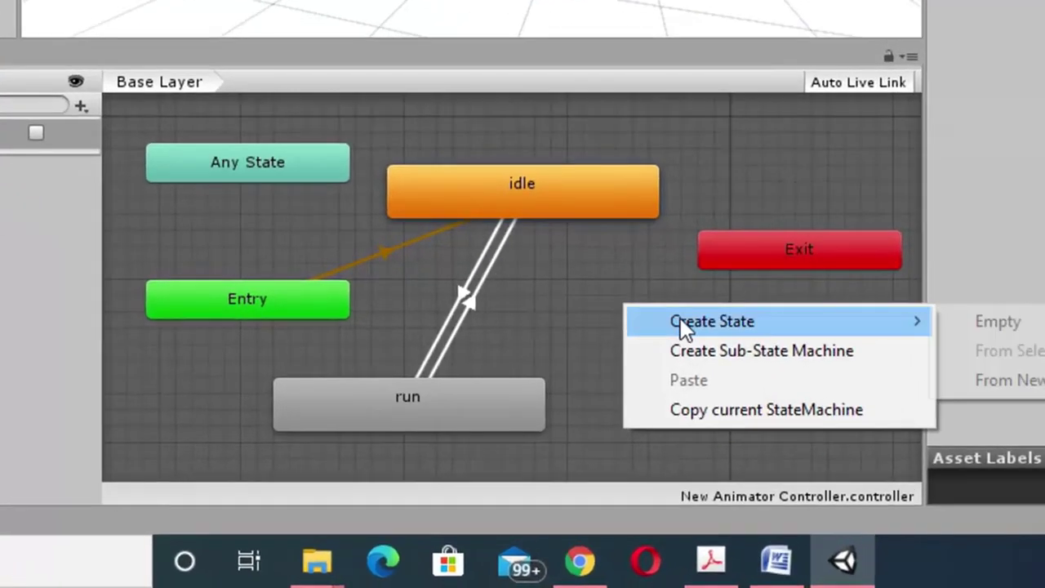
left_click(1013, 331)
left_click(808, 323)
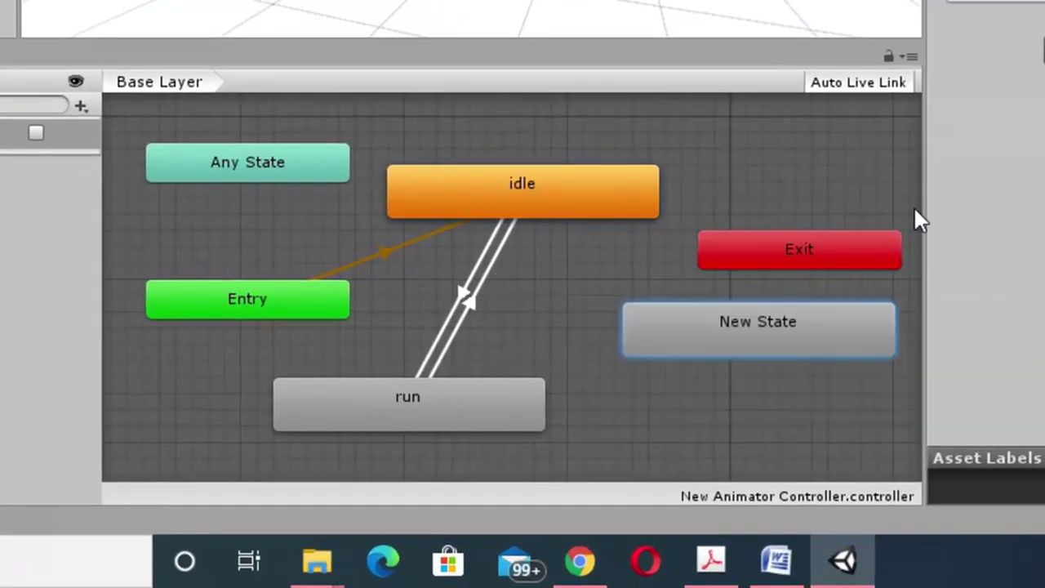
left_click(1038, 142)
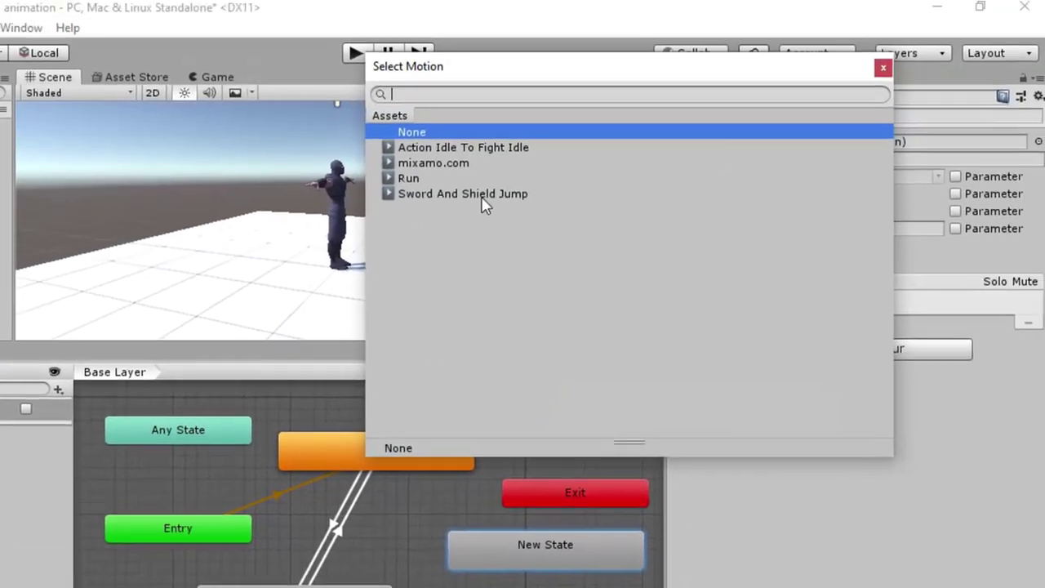
left_click(481, 199)
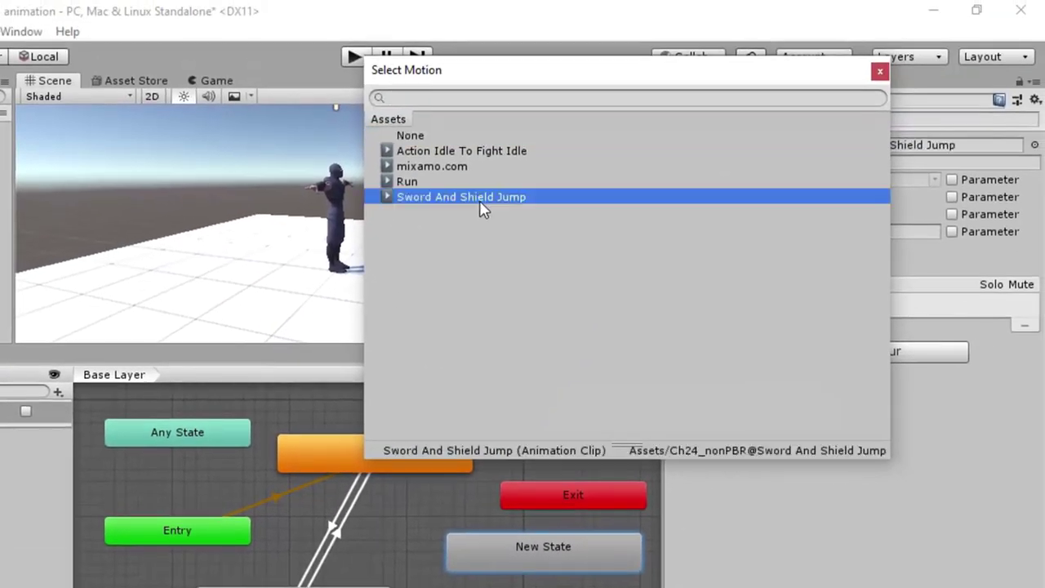
left_click(880, 73)
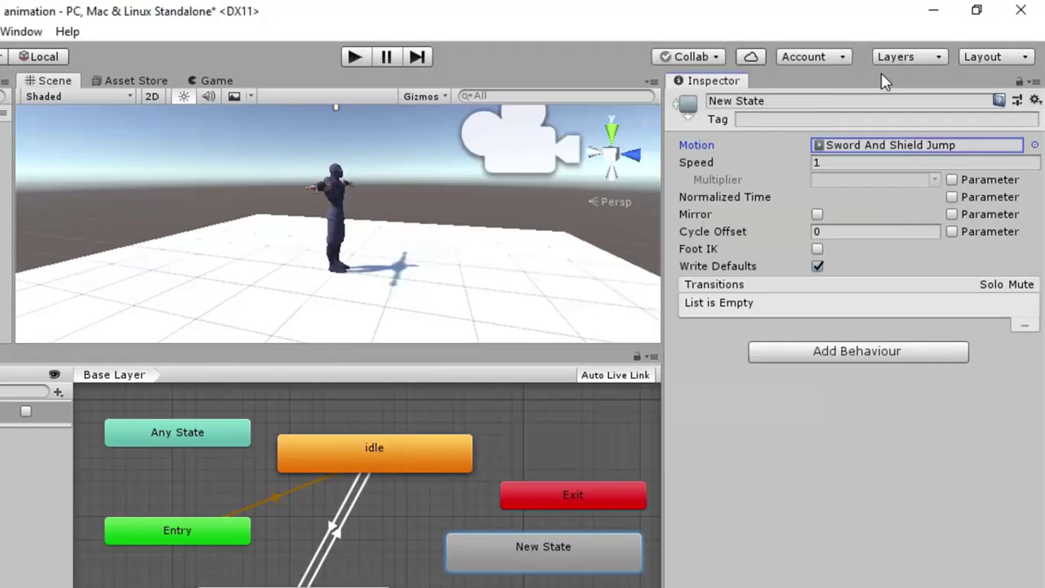
Rename the new state as jump and move it slightly further below the Exit node.
left_click(785, 99)
type("jump")
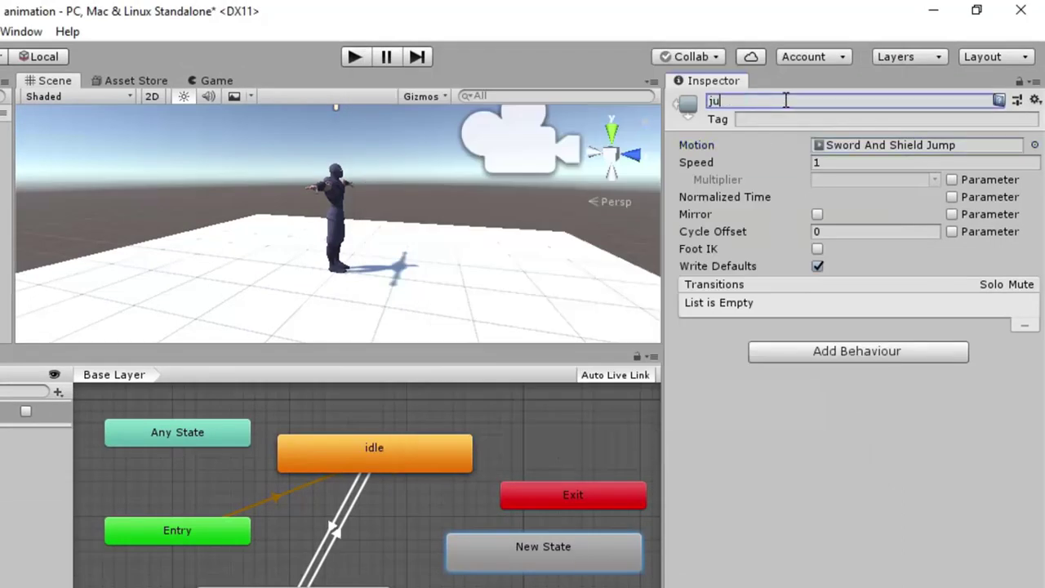
left_click(755, 163)
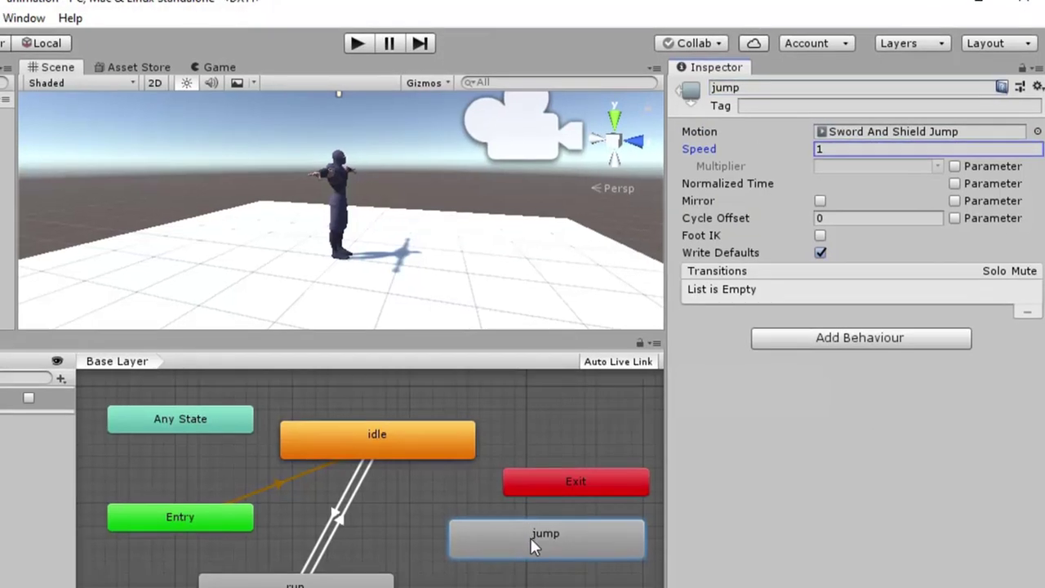
left_click_drag(530, 537, 519, 559)
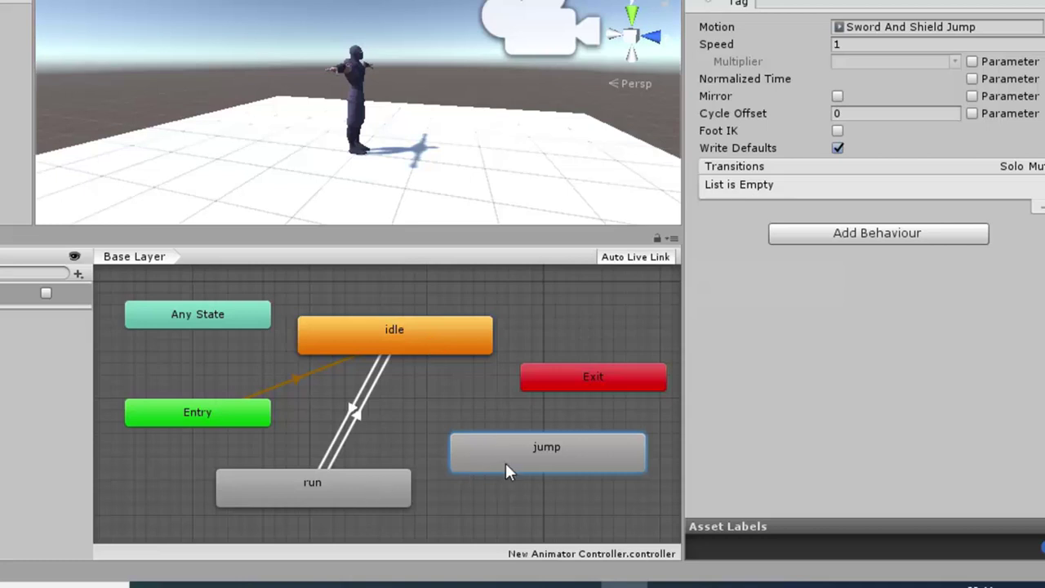
Make transitions in both directions between the idle and jump states.
left_click(430, 342)
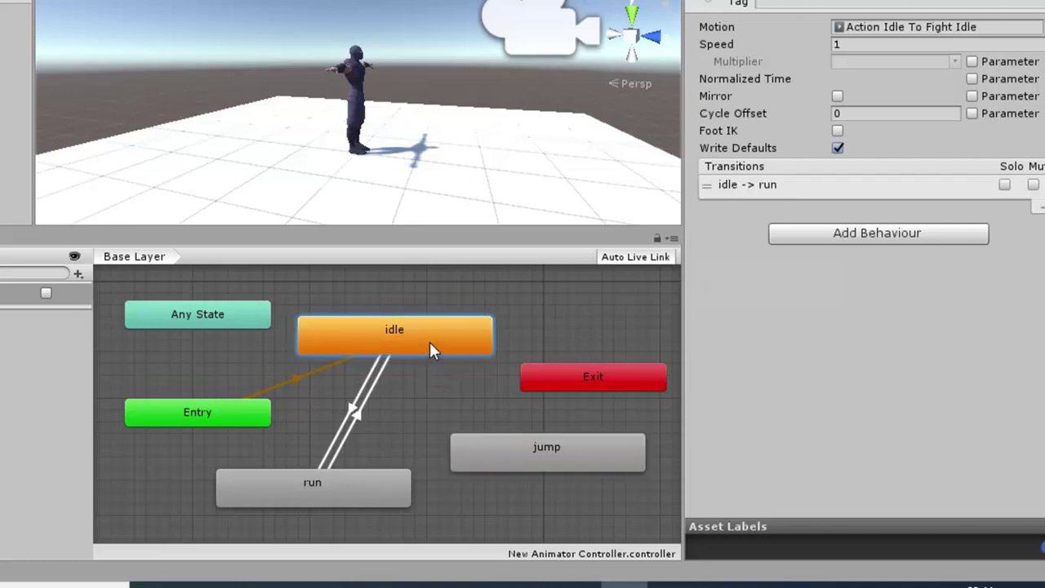
right_click(429, 342)
left_click(464, 357)
left_click(490, 458)
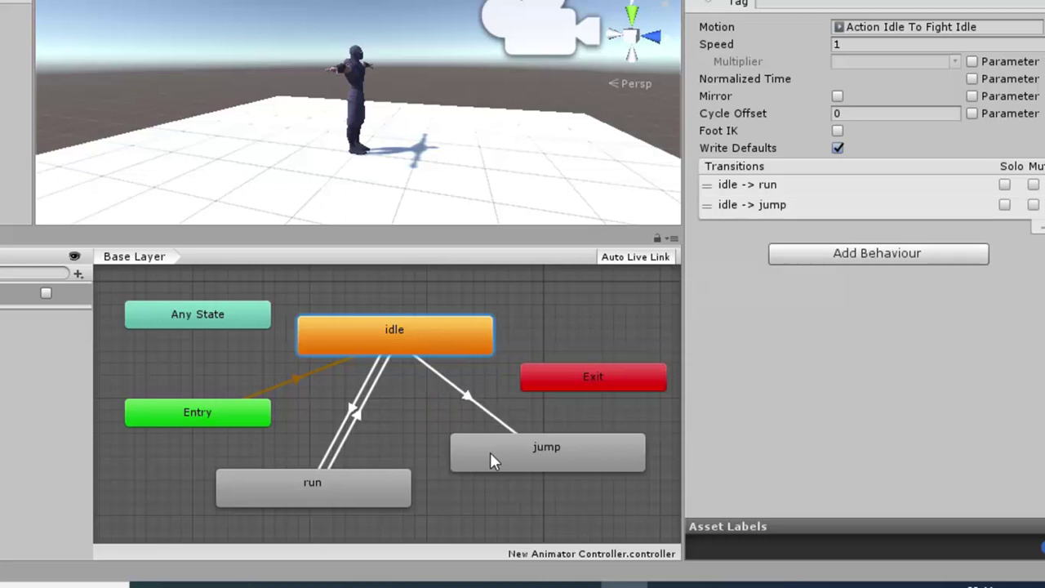
right_click(547, 454)
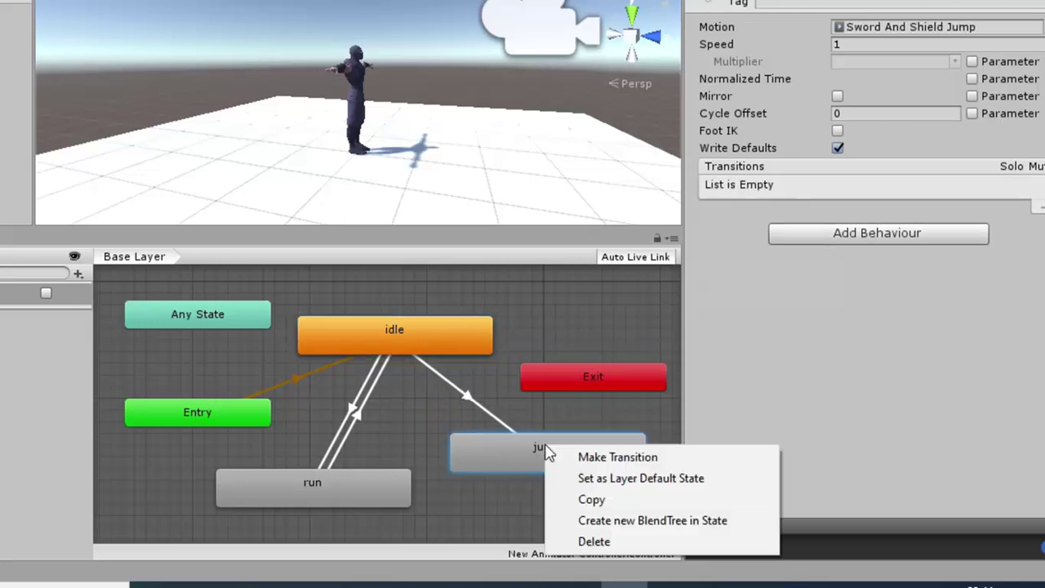
left_click(588, 459)
left_click(403, 331)
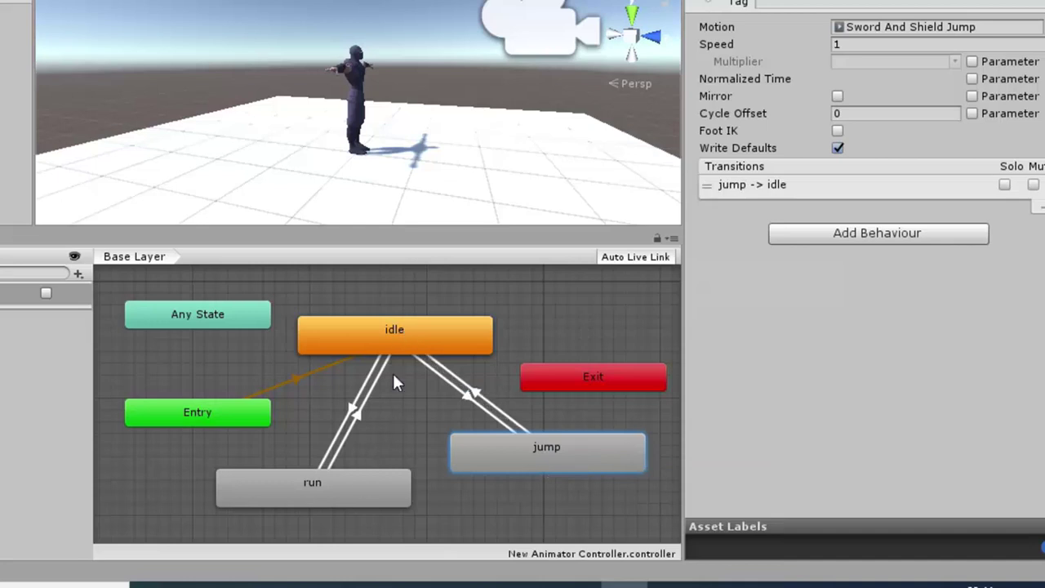
Make transitions in both directions between the run and jump states.
left_click(393, 495)
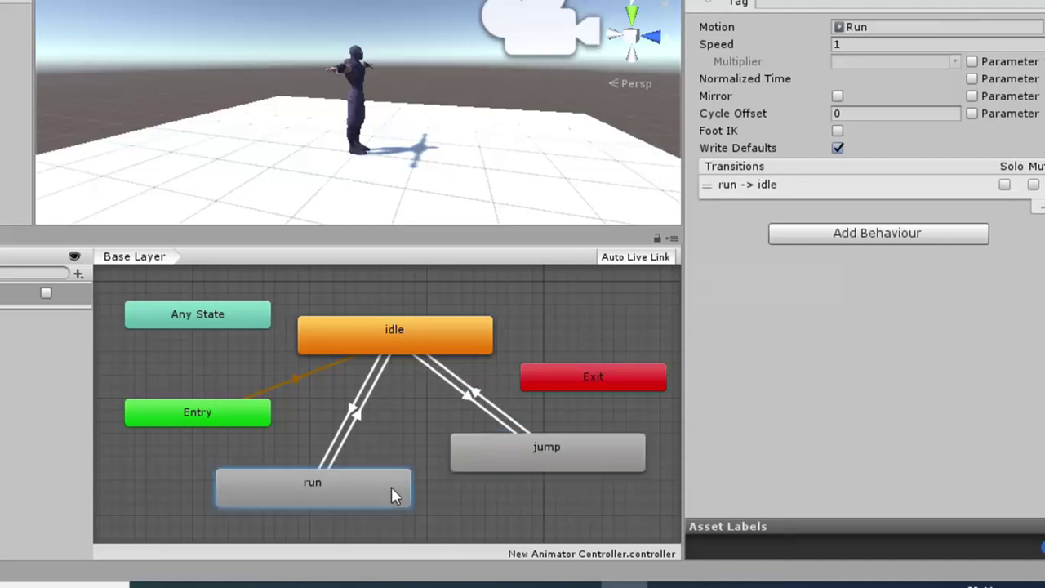
right_click(391, 487)
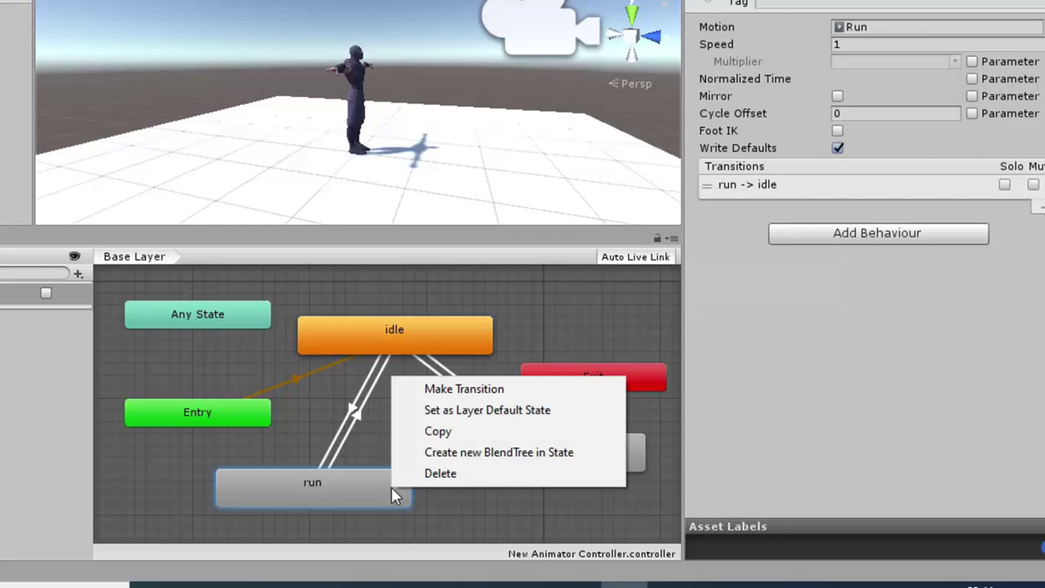
left_click(498, 391)
left_click(513, 446)
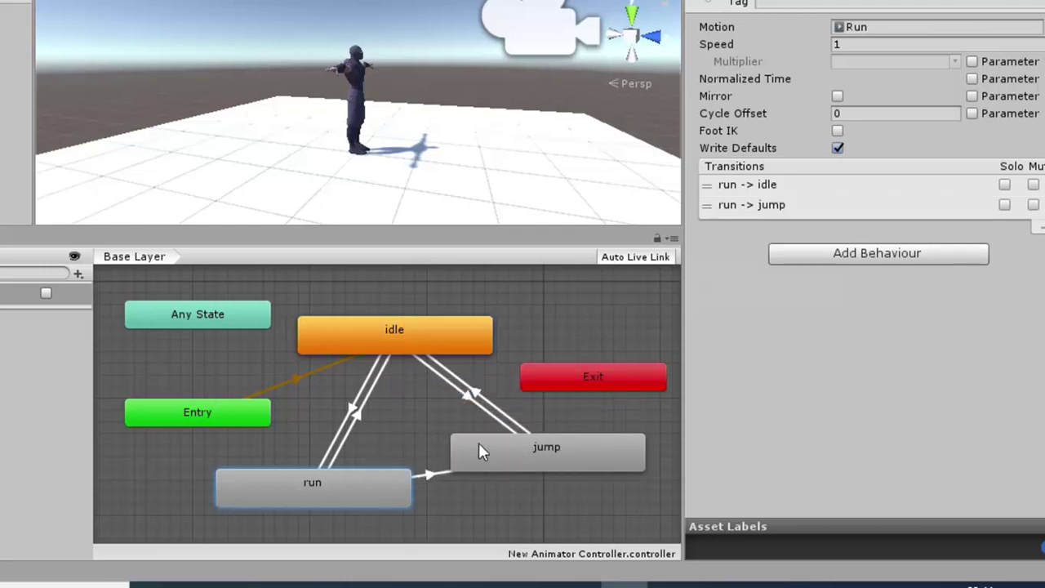
right_click(480, 447)
left_click(502, 457)
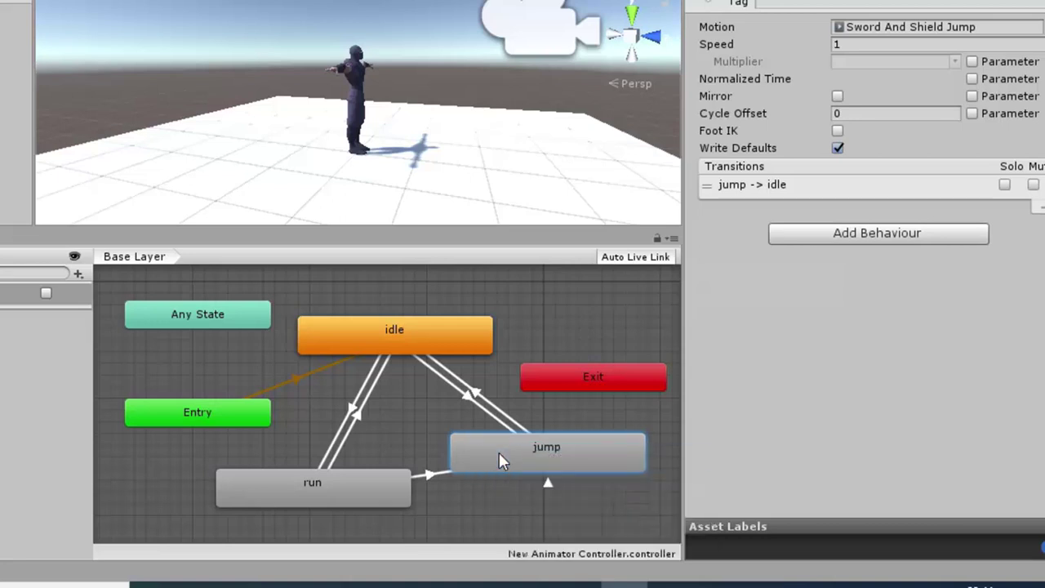
left_click(392, 482)
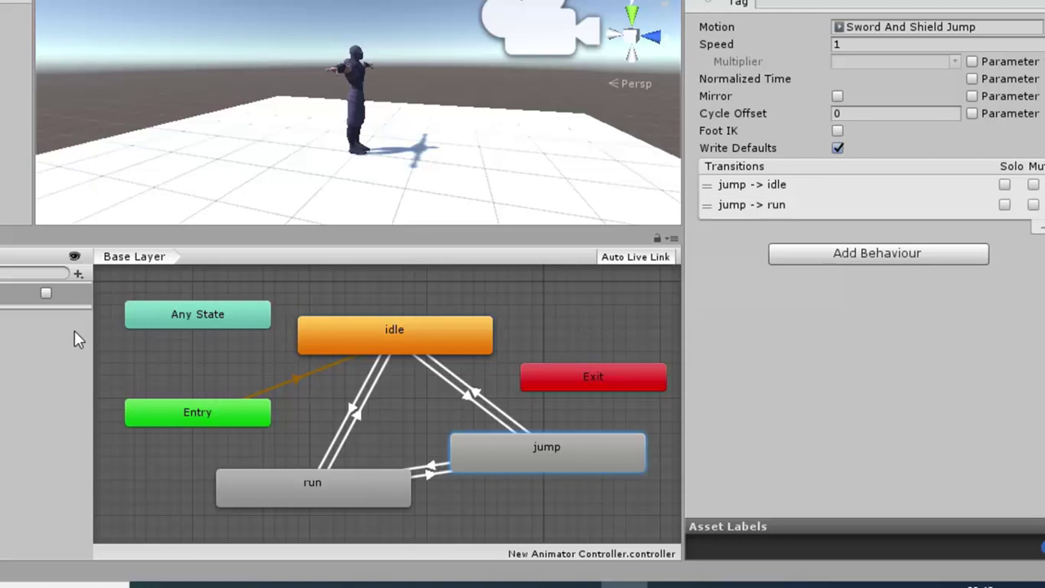
Add a Bool parameter named isjumping to the animator controller.
left_click(79, 274)
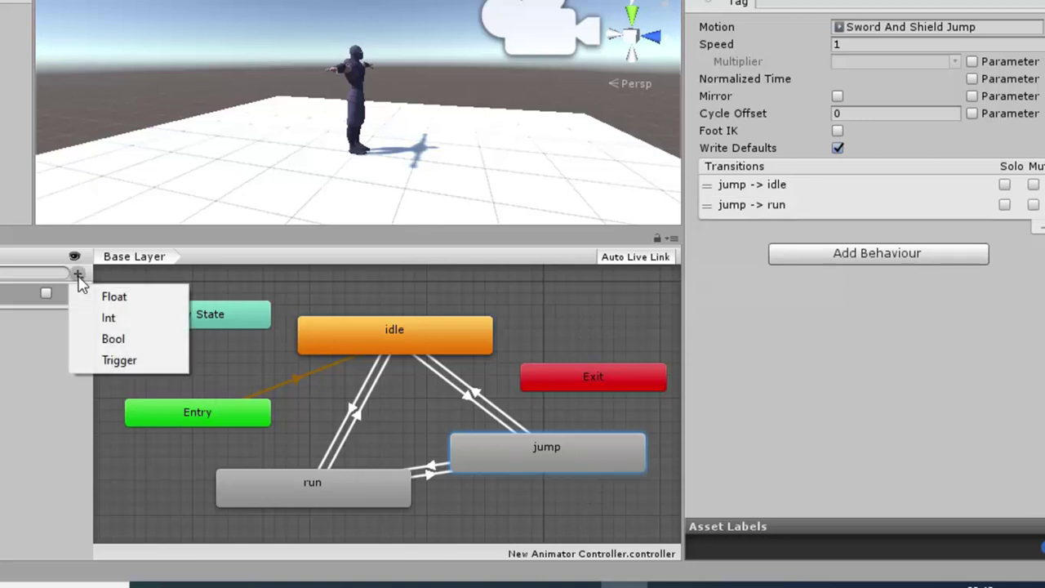
left_click(123, 340)
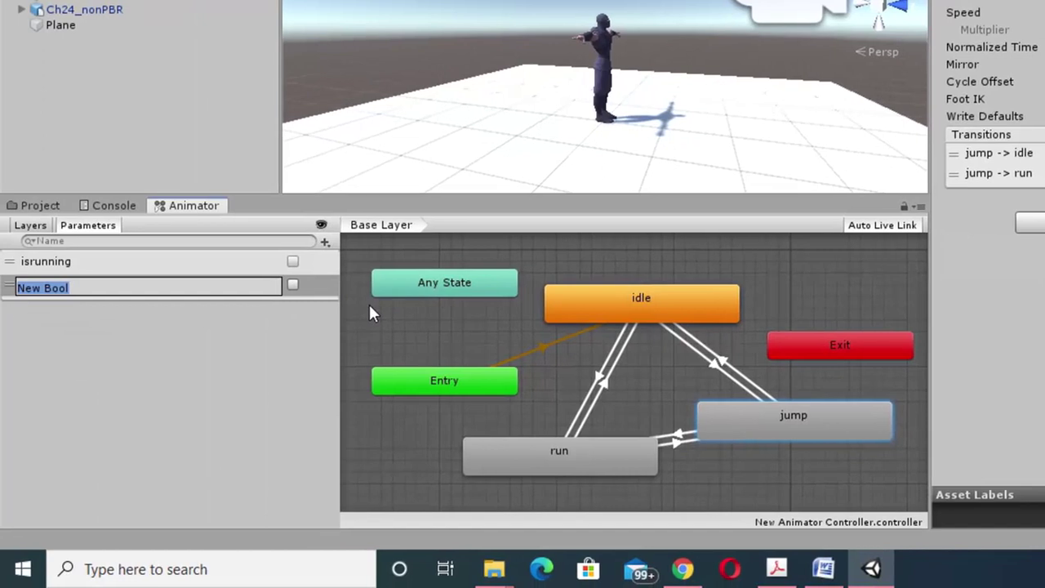
type("isjumping")
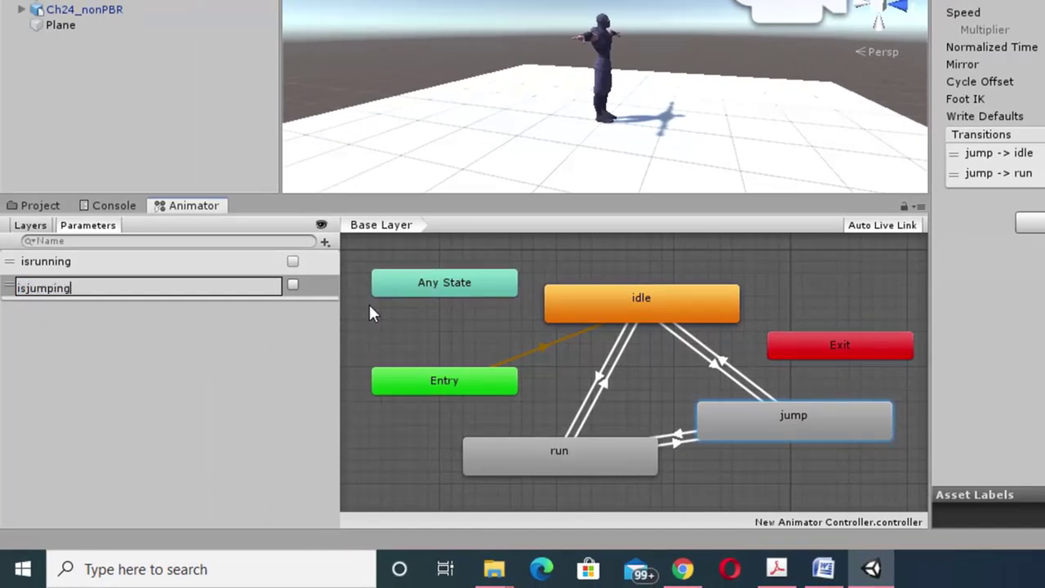
left_click(157, 347)
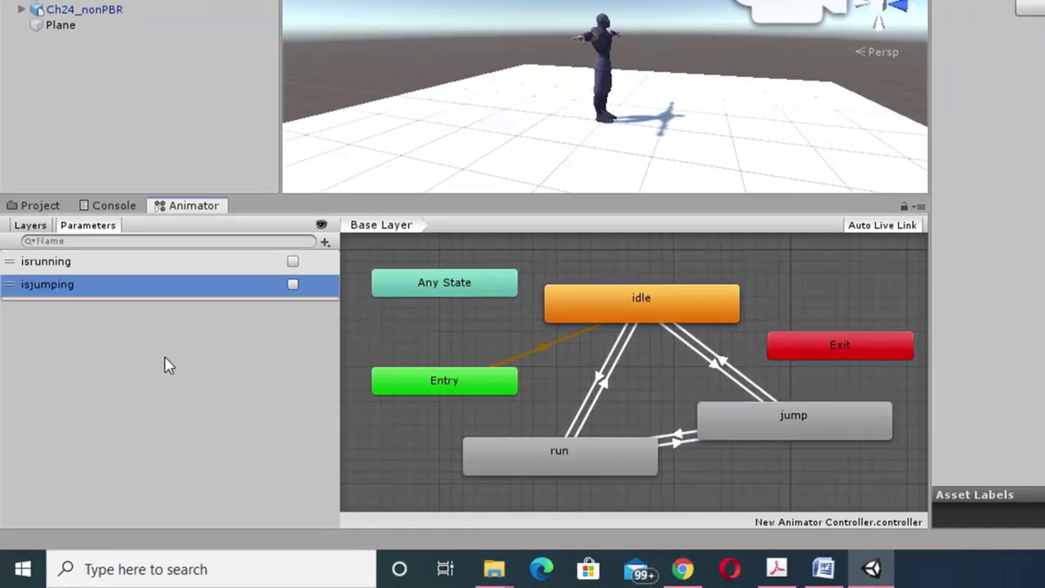
Add the condition isjumping true to the run-to-jump transition.
left_click(675, 445)
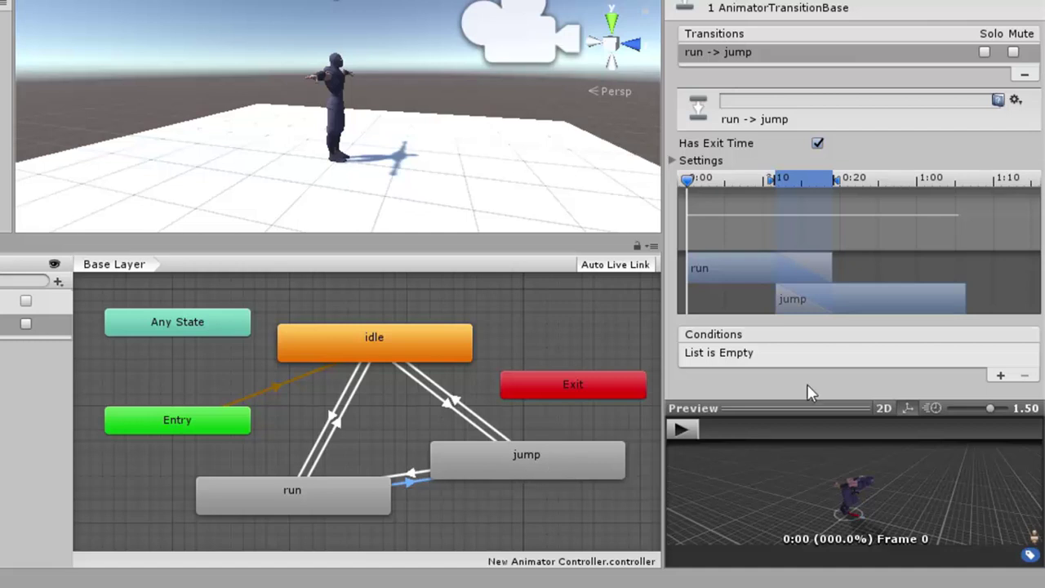
left_click(1000, 377)
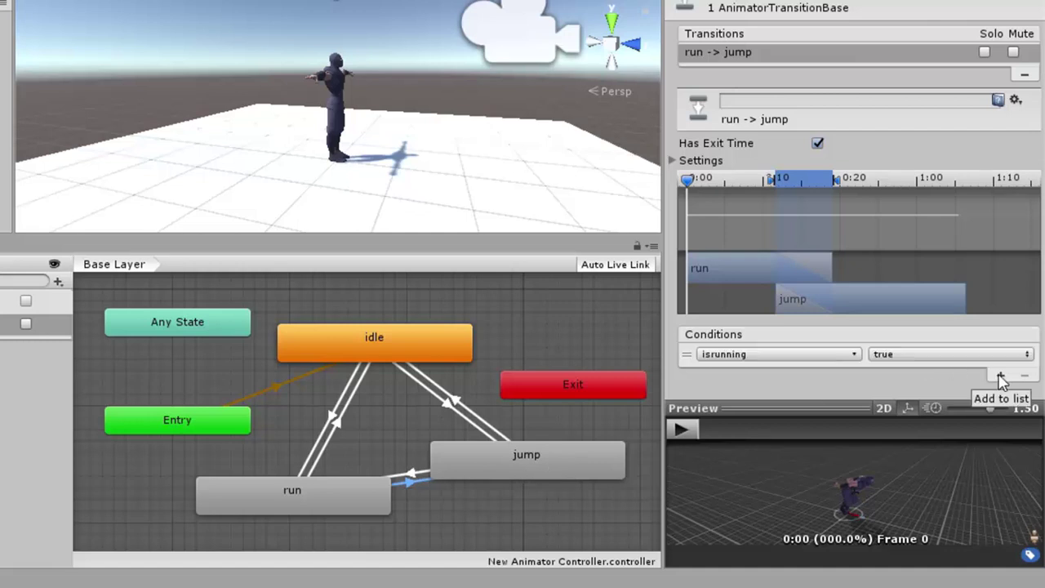
left_click(837, 356)
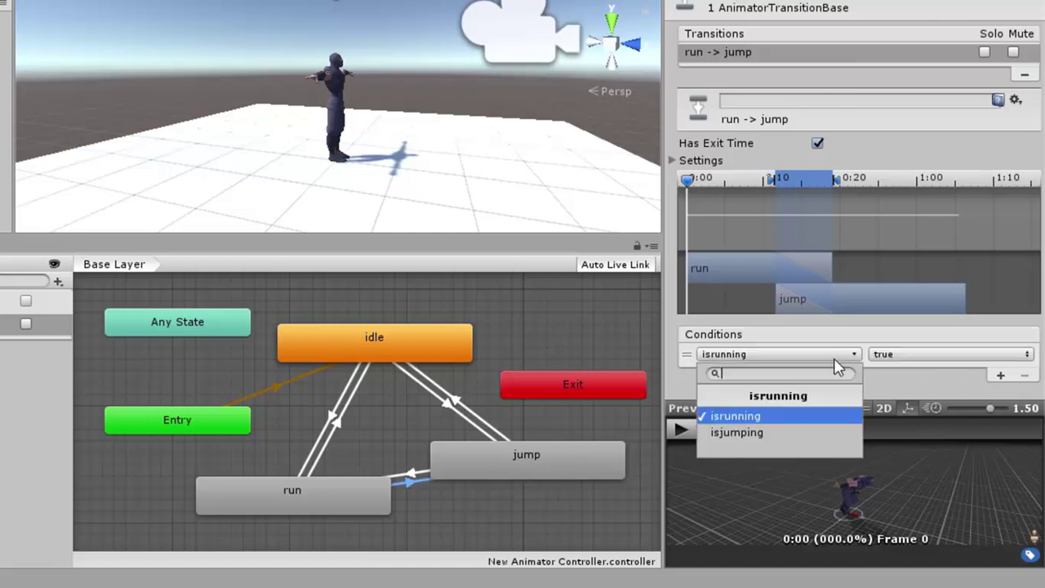
left_click(790, 439)
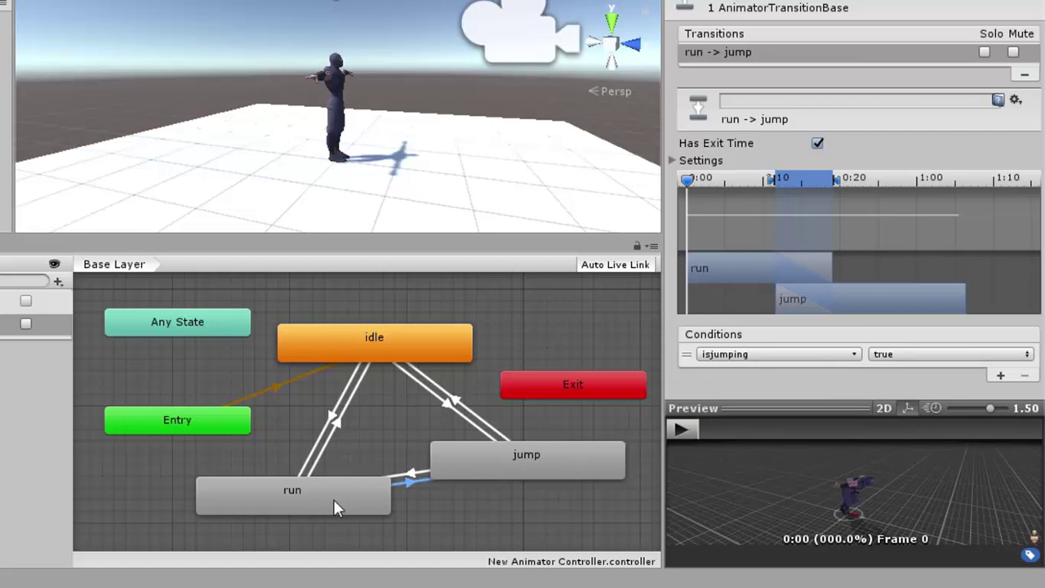
Add the condition isjumping false to the jump-to-run transition.
left_click(415, 473)
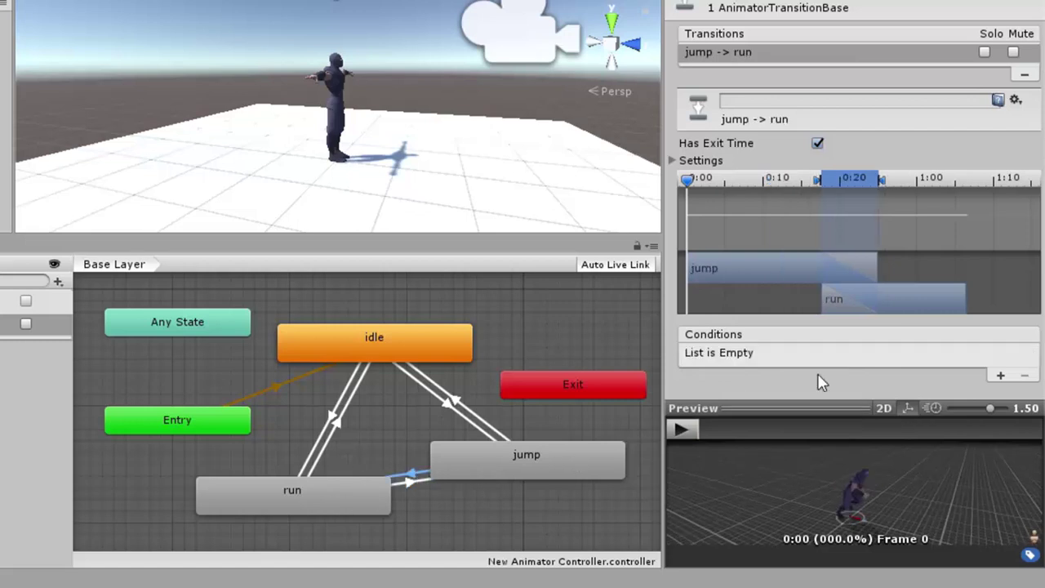
left_click(1001, 377)
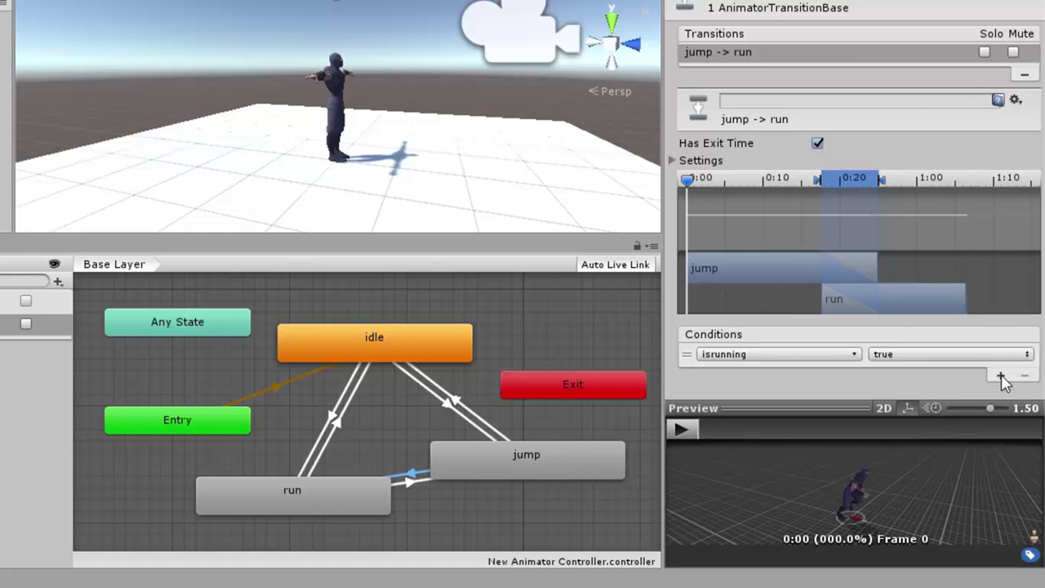
left_click(853, 355)
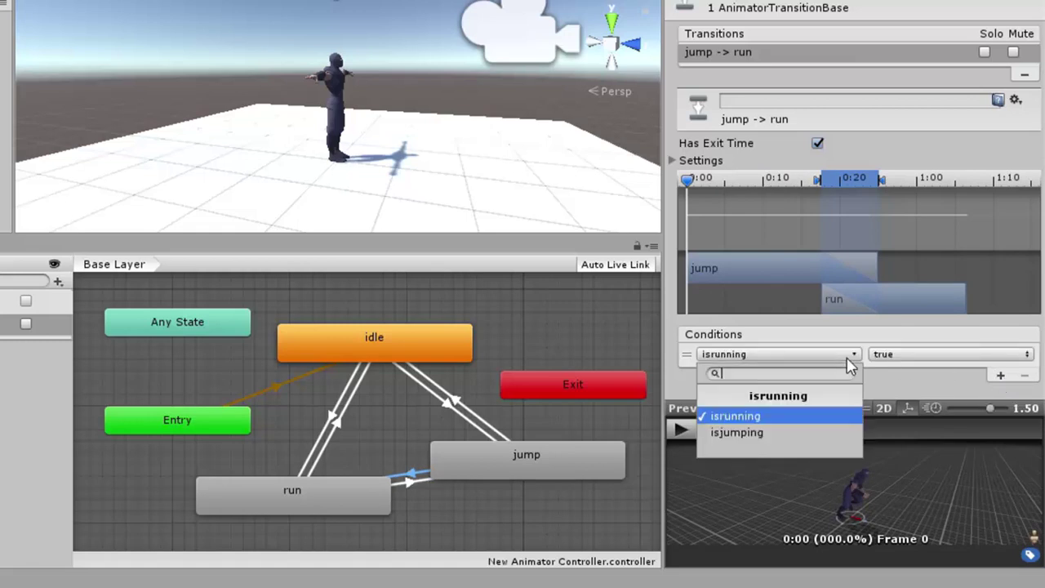
left_click(772, 433)
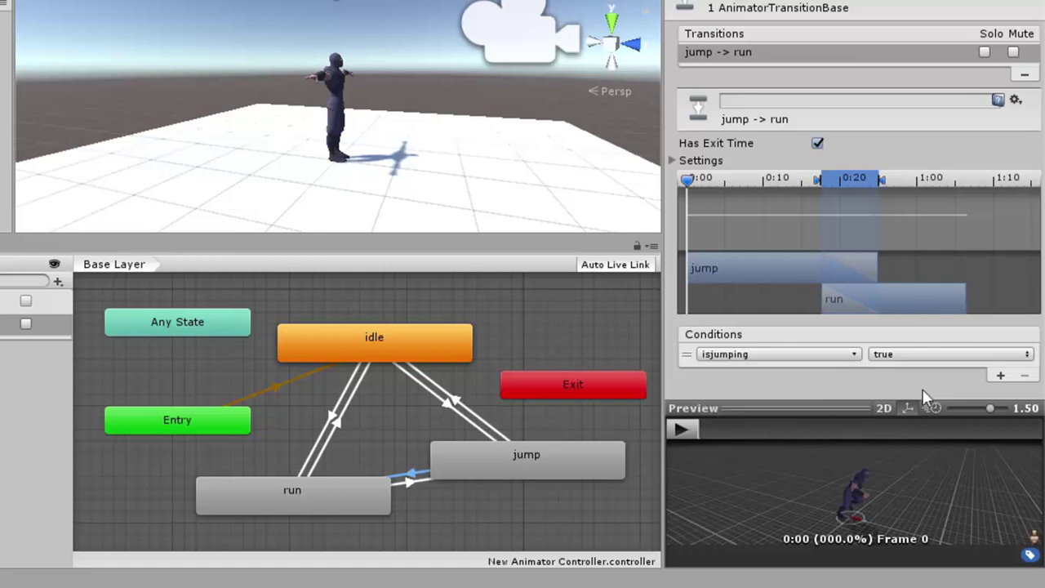
left_click(946, 359)
left_click(927, 399)
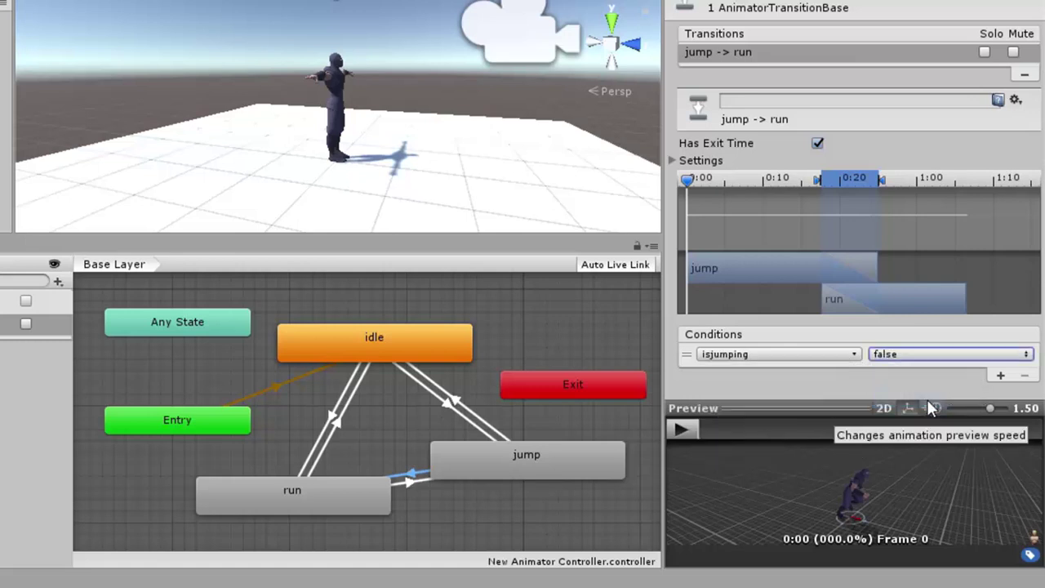
Add the condition isjumping true to the idle-to-jump transition.
left_click(446, 405)
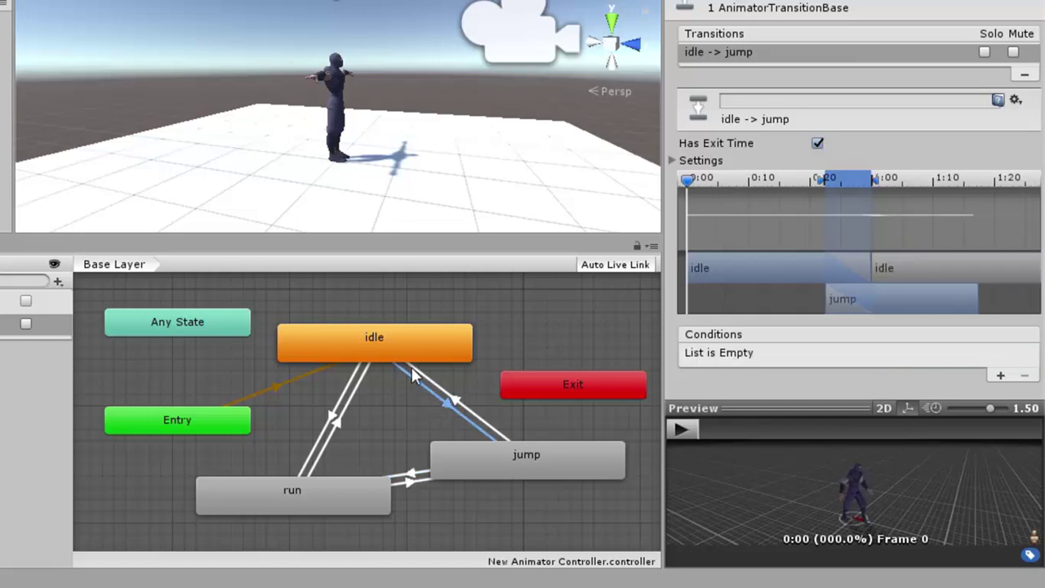
left_click(1001, 379)
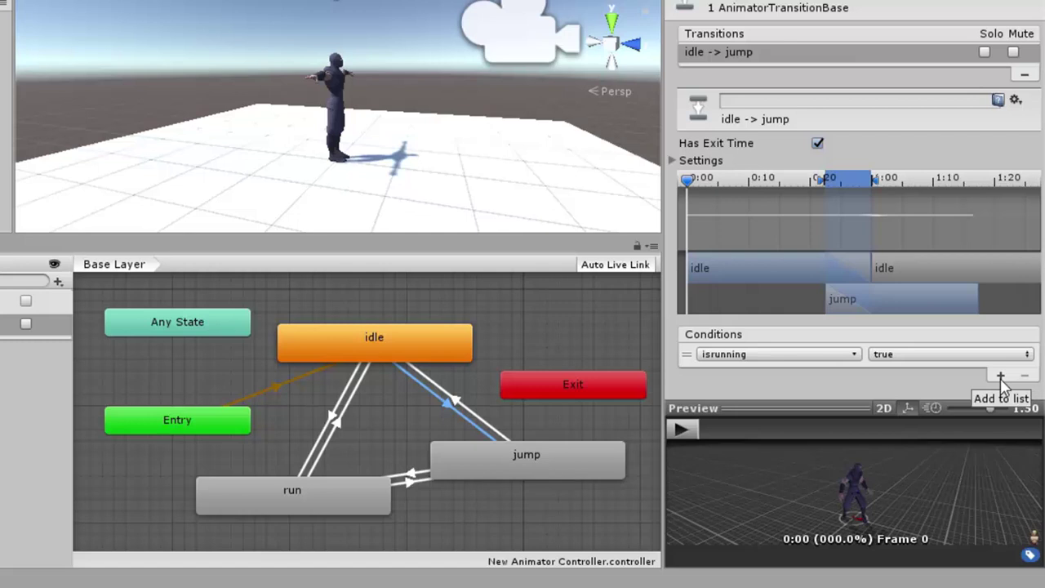
left_click(809, 356)
left_click(765, 433)
Add the condition isjumping false to the jump-to-idle transition.
left_click(460, 403)
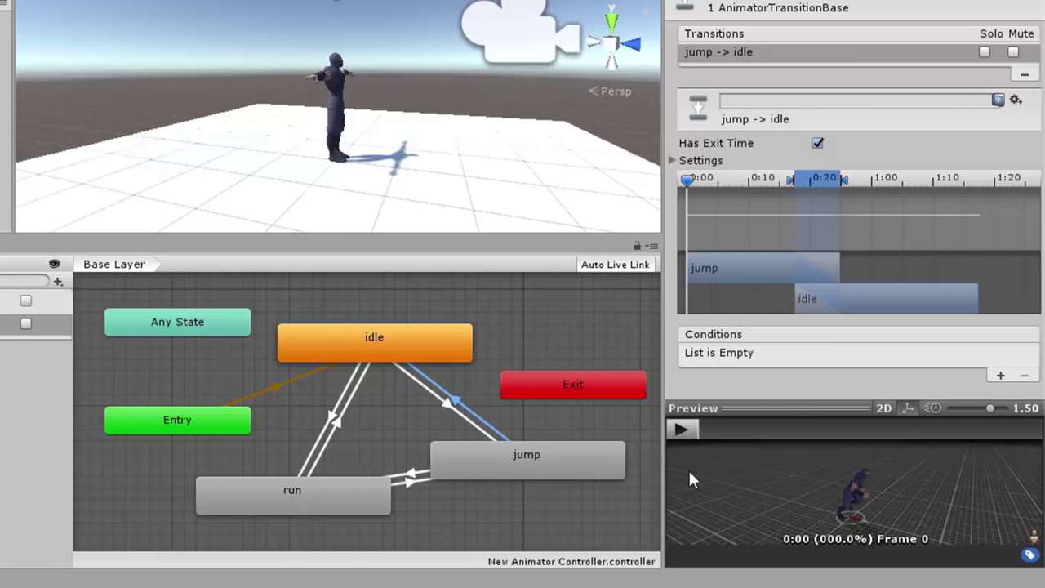
left_click(1000, 377)
left_click(810, 356)
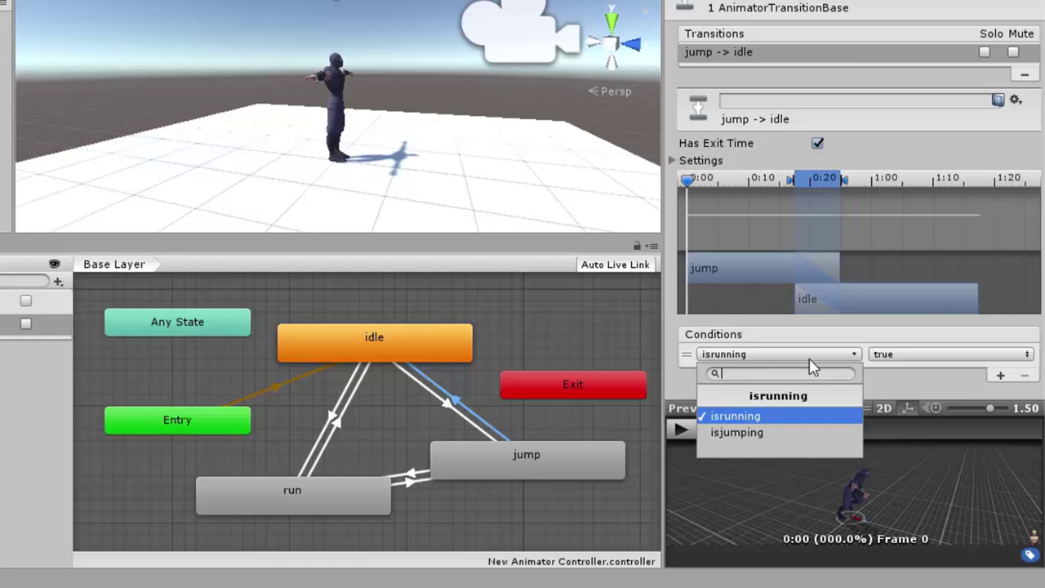
left_click(757, 429)
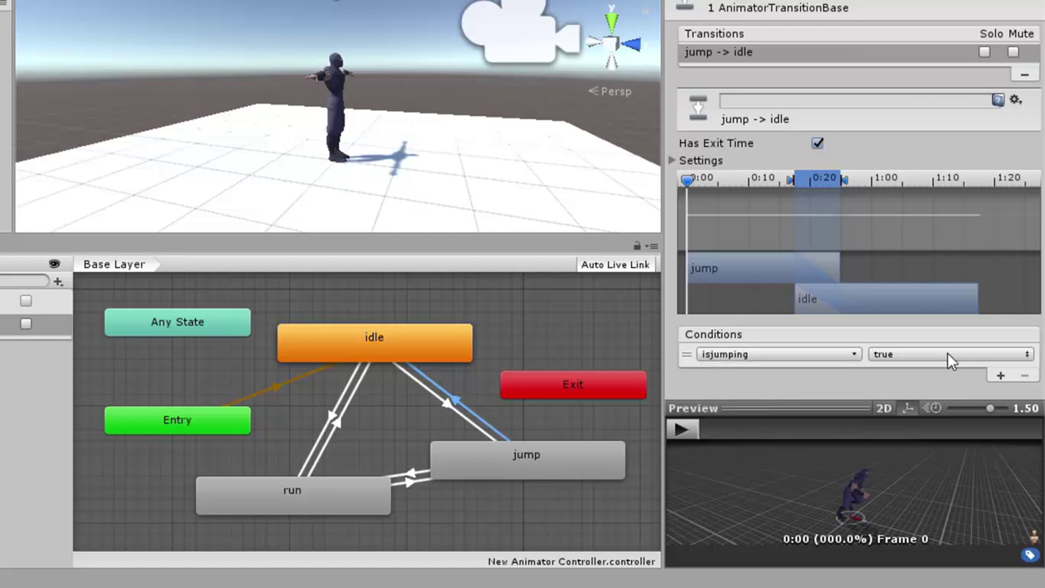
left_click(950, 361)
left_click(921, 406)
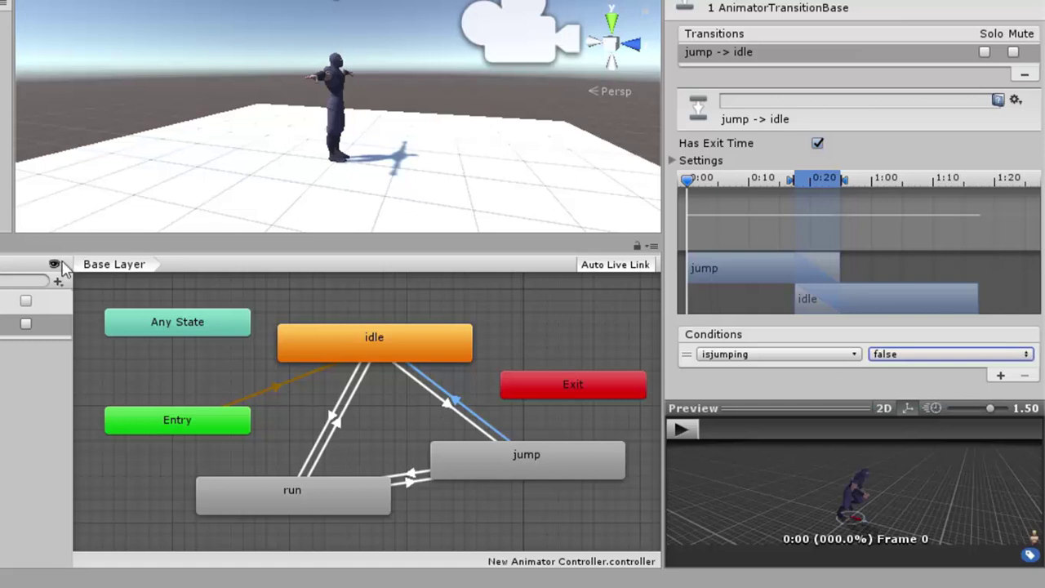
Enable Loop Time for the Sword And Shield Jump clip, then enter play mode and apply its import settings.
key("ctrl+5")
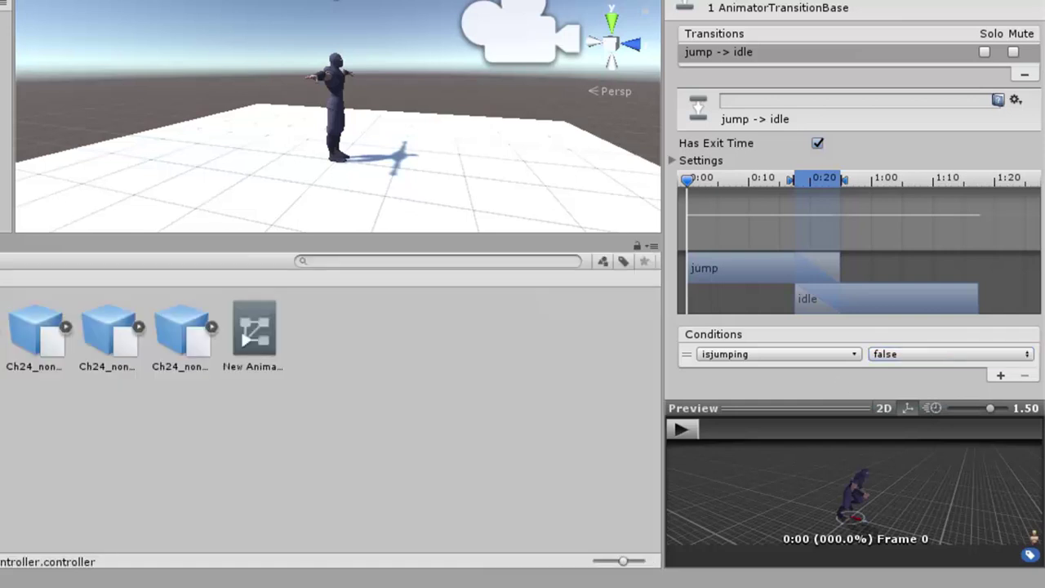
left_click(185, 334)
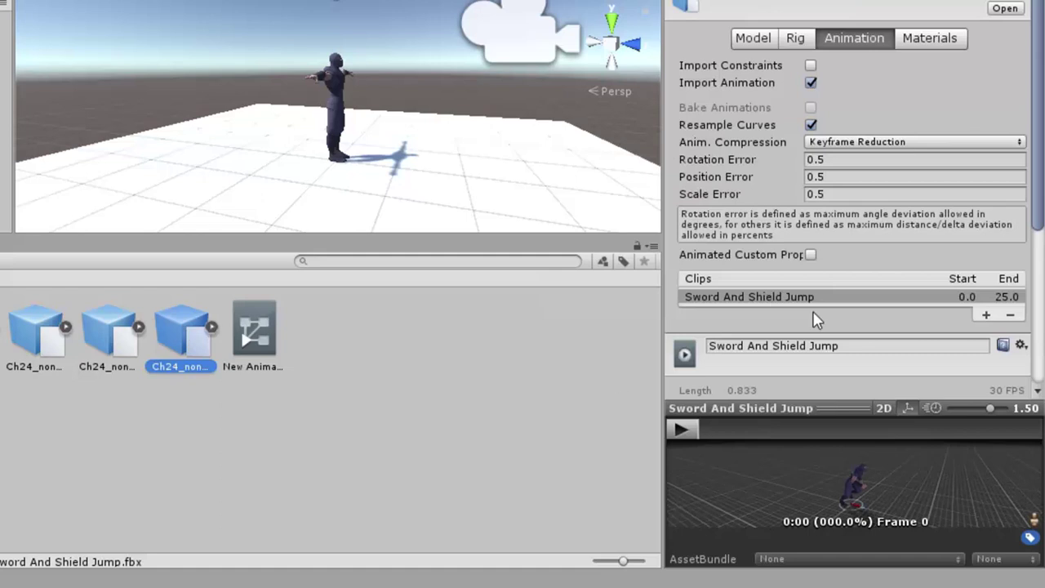
scroll(902, 280, "down", 5)
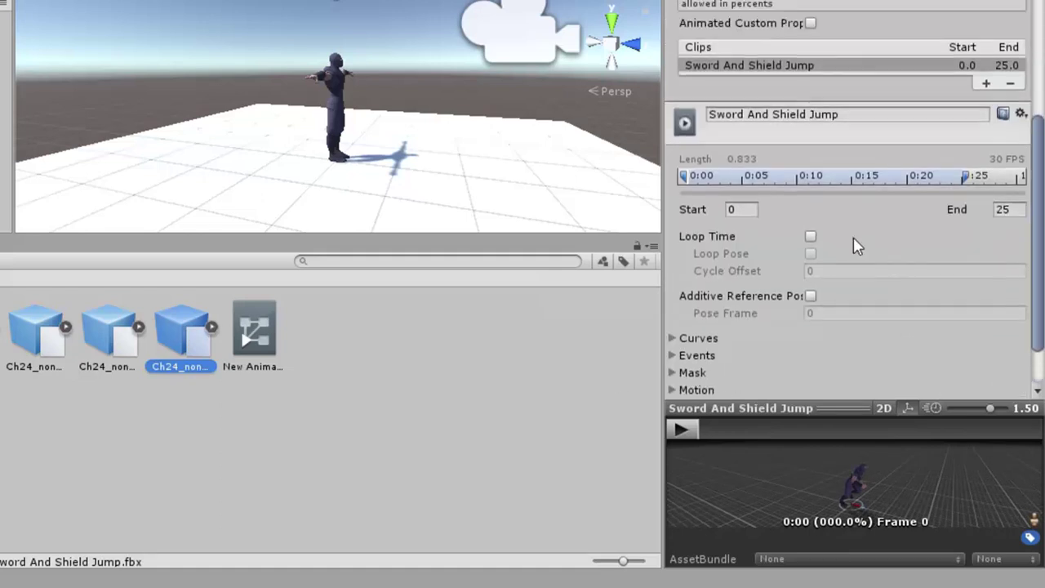
left_click(811, 236)
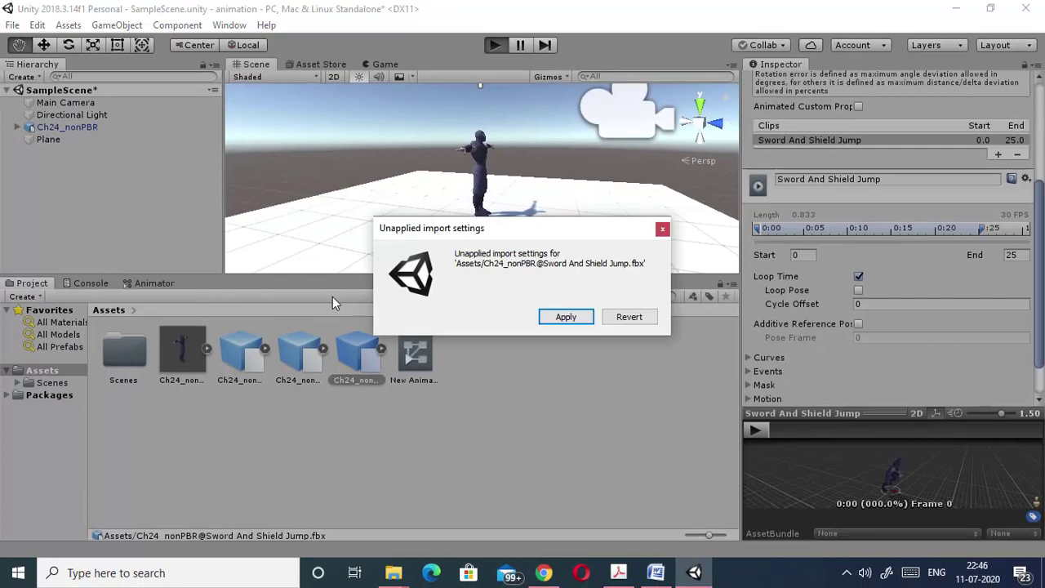
left_click(562, 319)
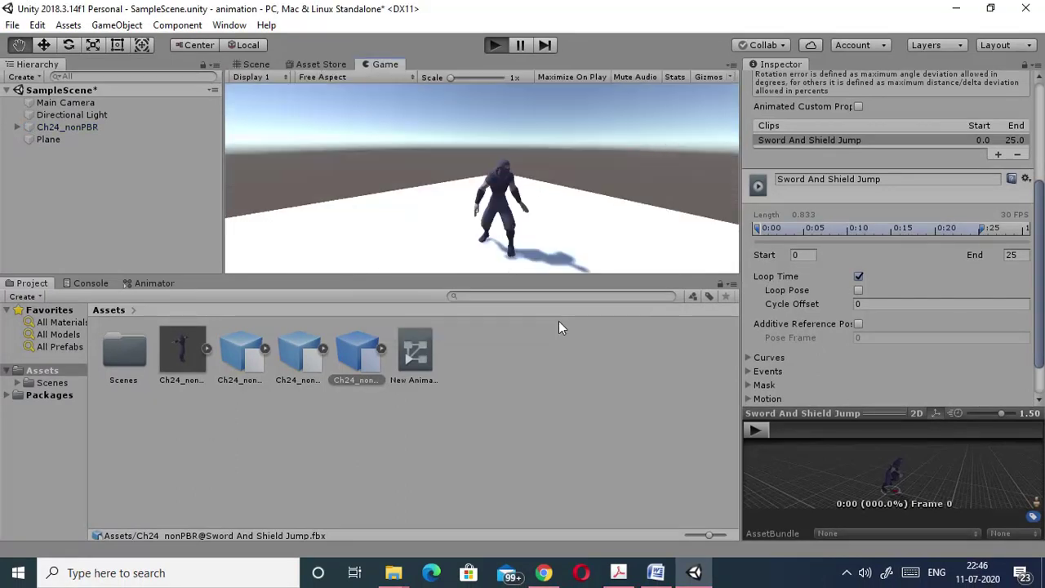
Test the running character's animator by turning on isrunning and isjumping, toggling isrunning off and on, and switching isjumping off.
left_click(139, 283)
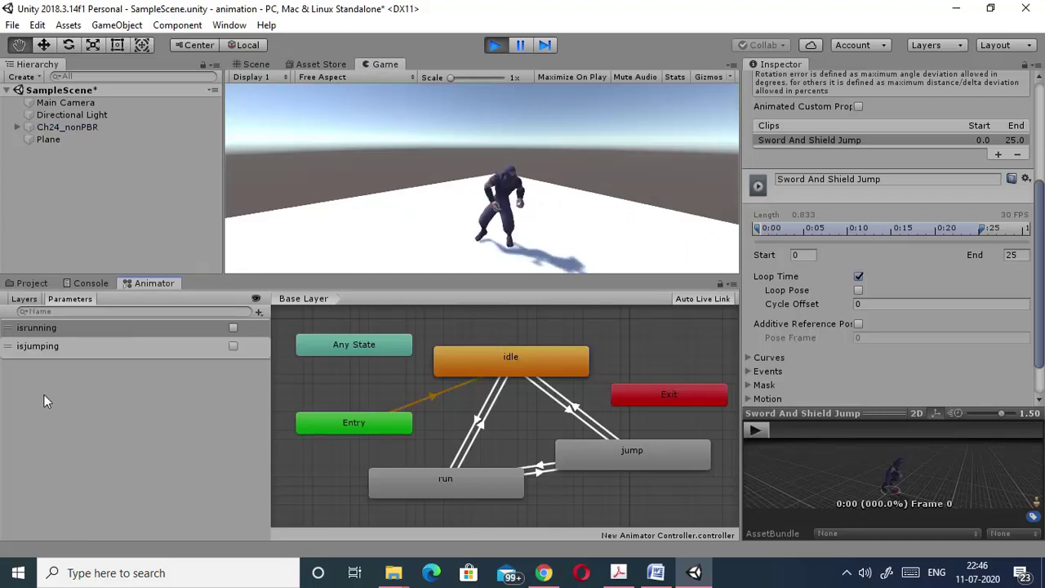
left_click(233, 328)
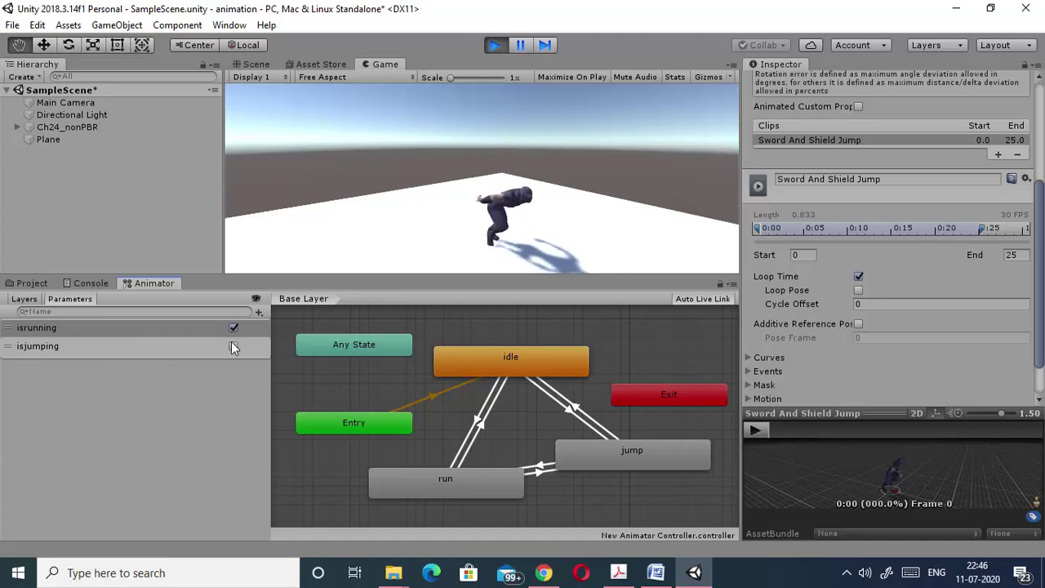
left_click(233, 347)
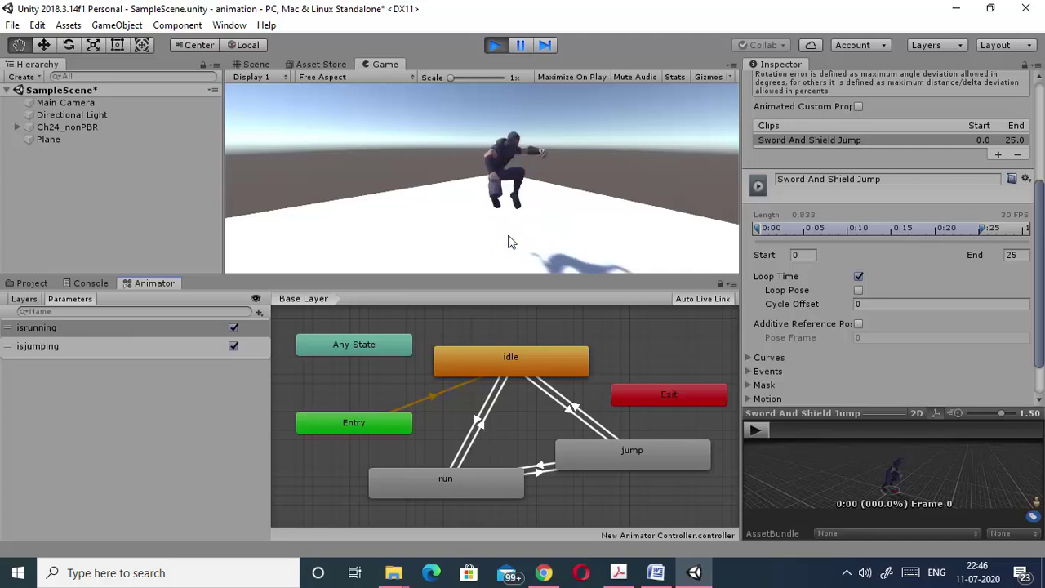
left_click(234, 328)
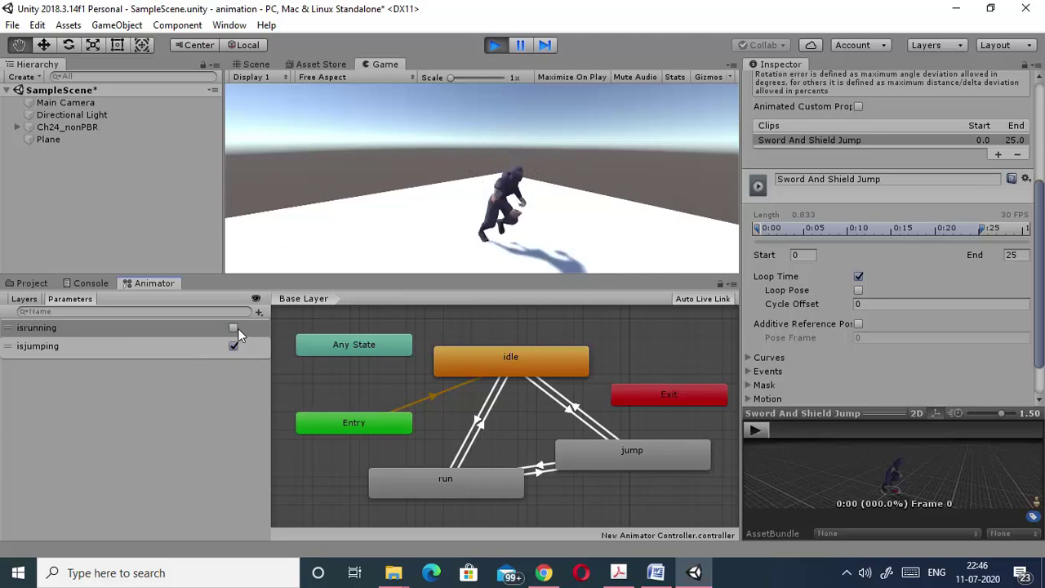
left_click(235, 329)
left_click(233, 347)
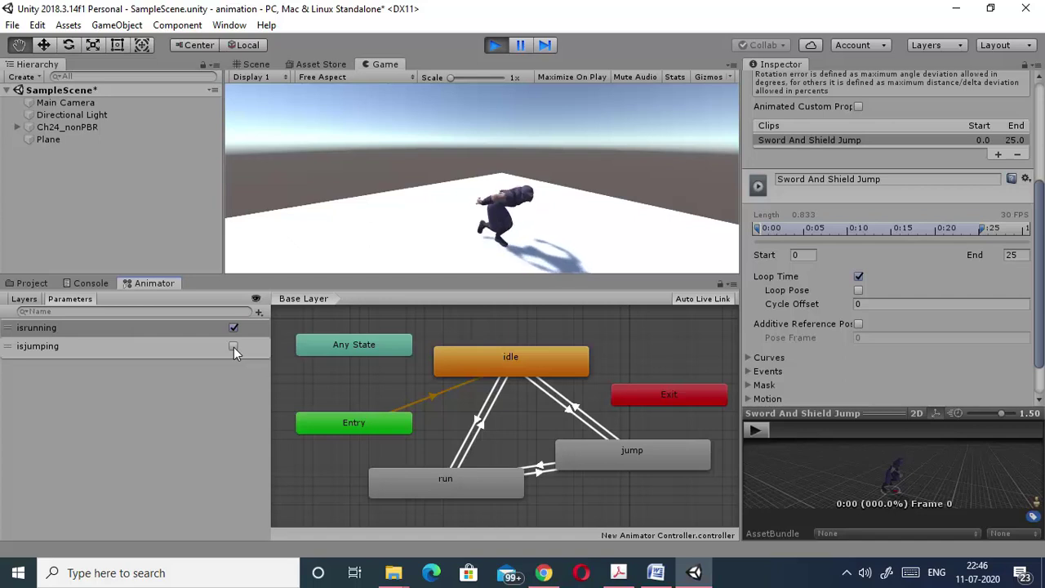
Test jumping again with isjumping on, switch both parameters off to check the return to idle, and stop play mode.
left_click(234, 348)
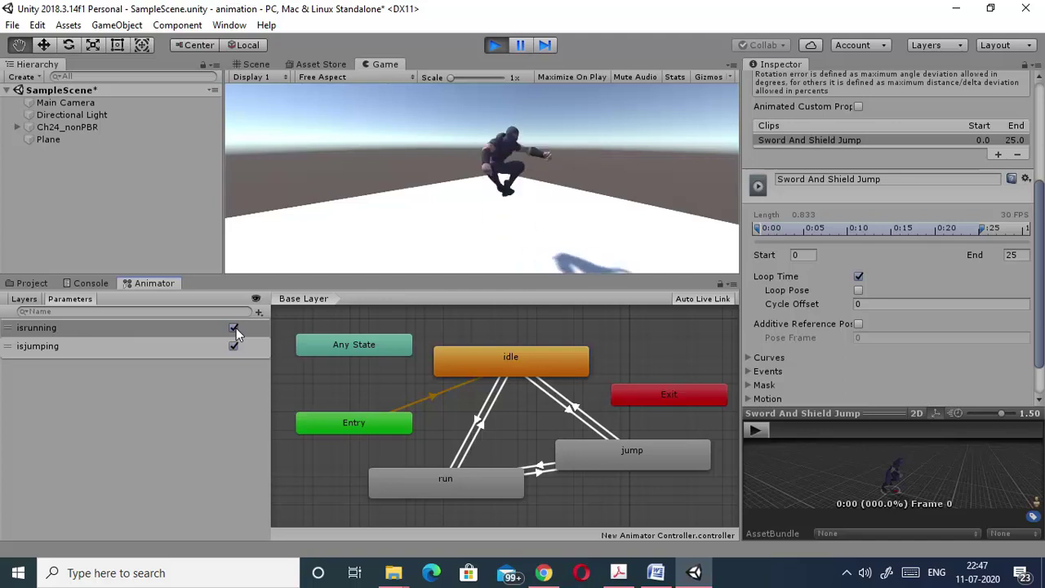
left_click(234, 328)
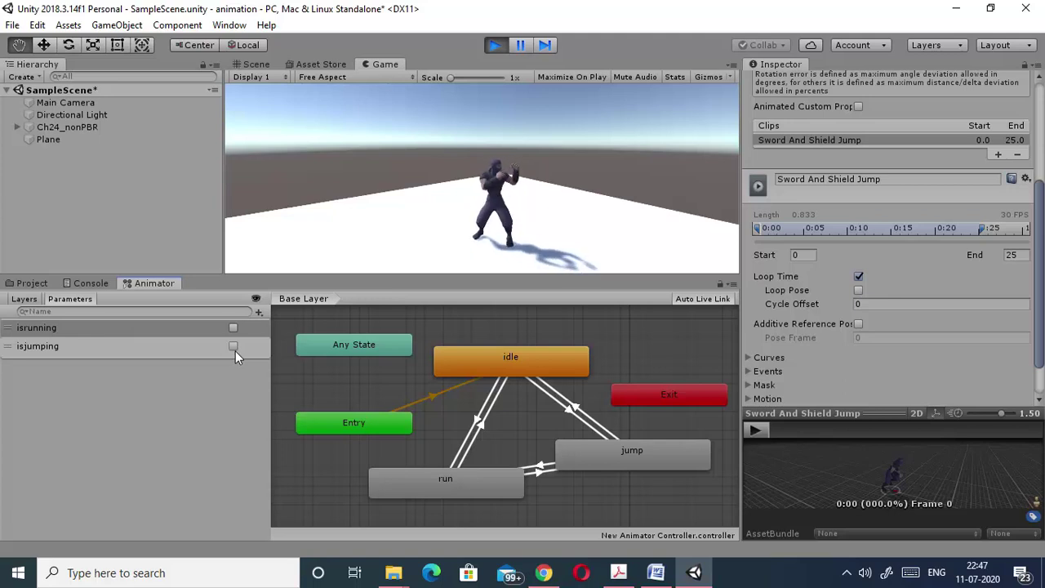
left_click(497, 45)
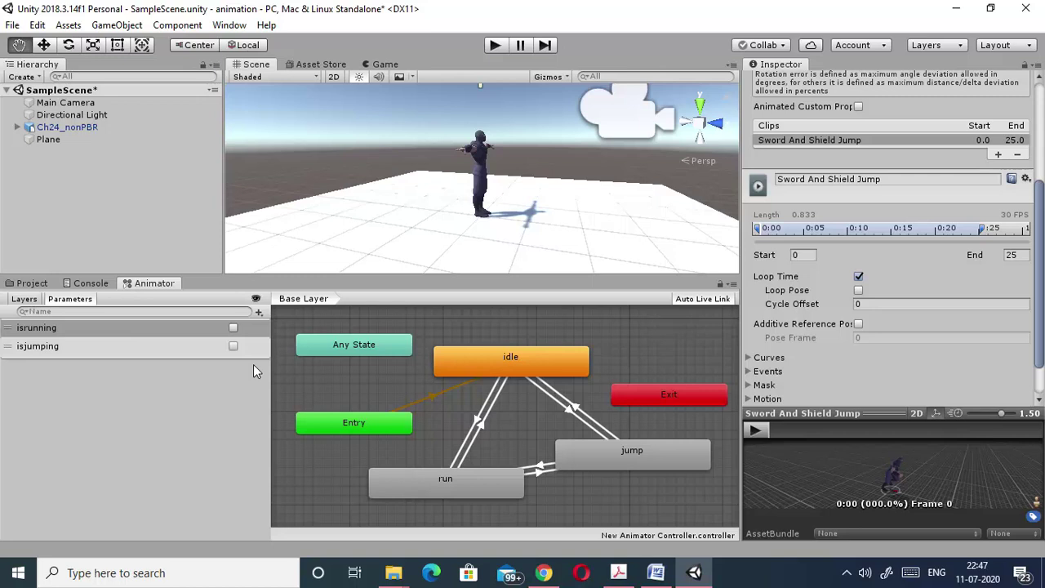
Add a new script component named Motion to the Ch24_nonPBR character.
left_click(33, 284)
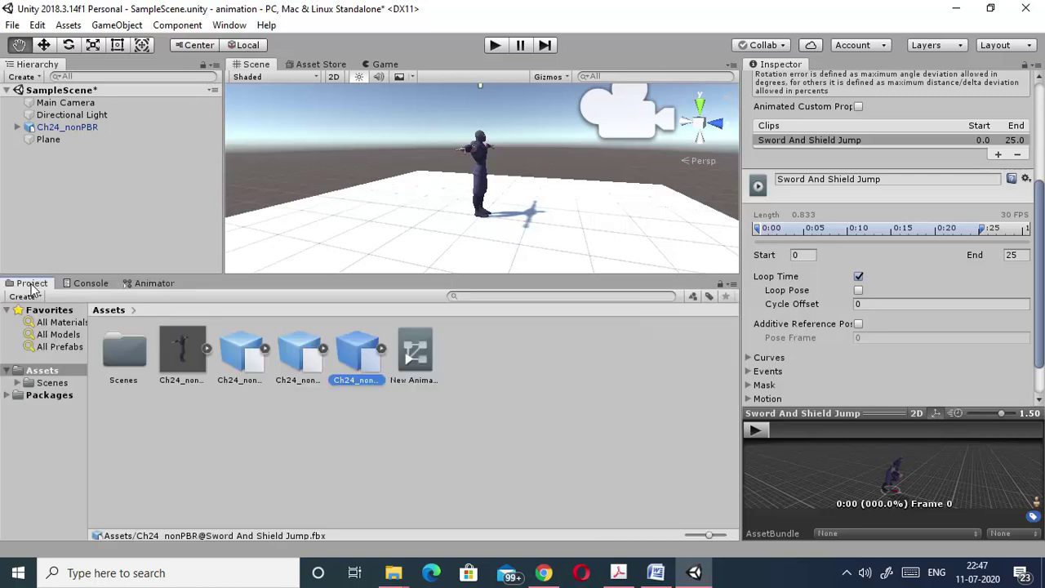
left_click(245, 433)
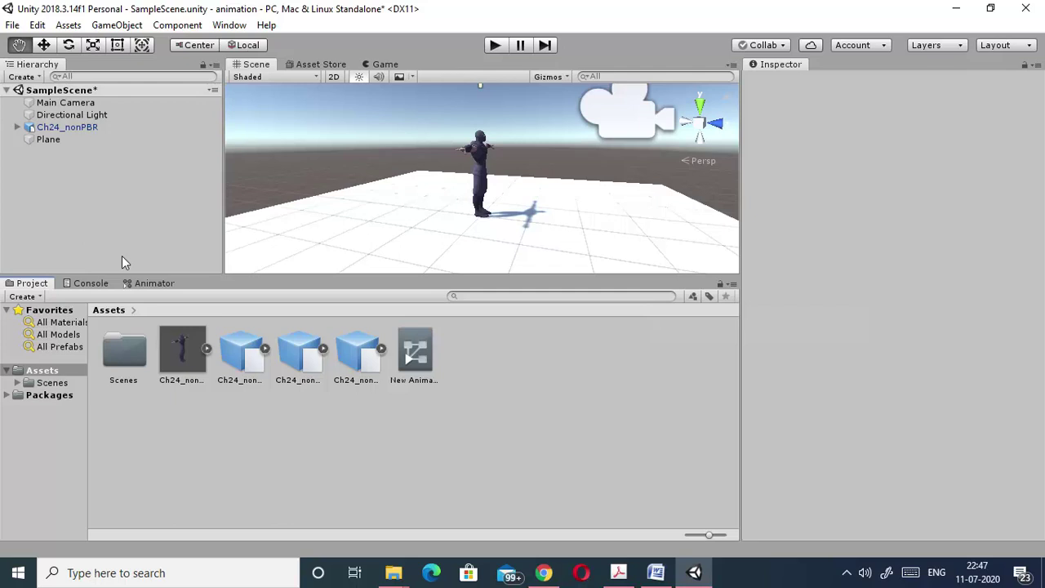
left_click(73, 128)
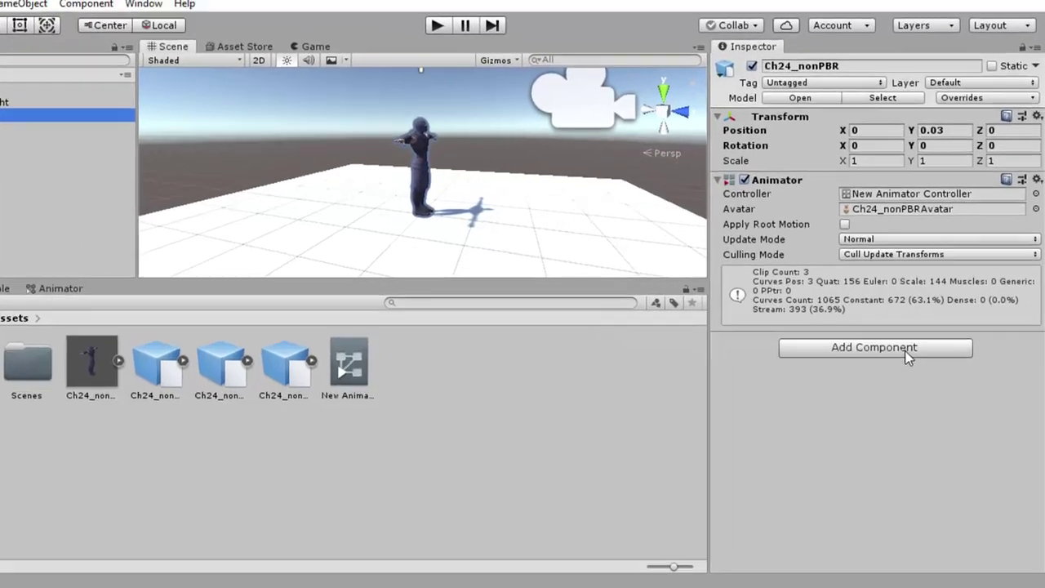
left_click(918, 339)
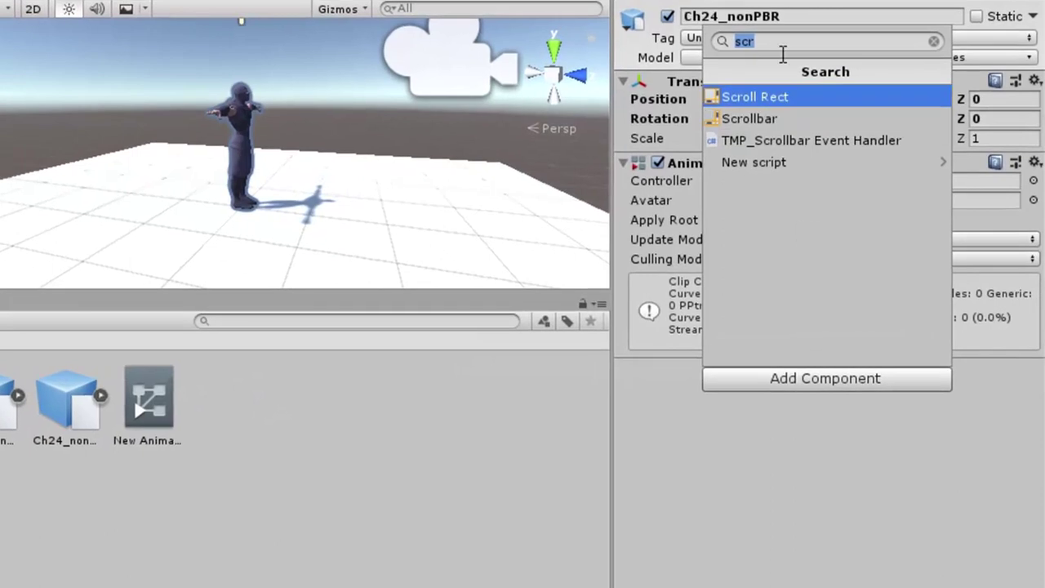
type("scr")
left_click(747, 161)
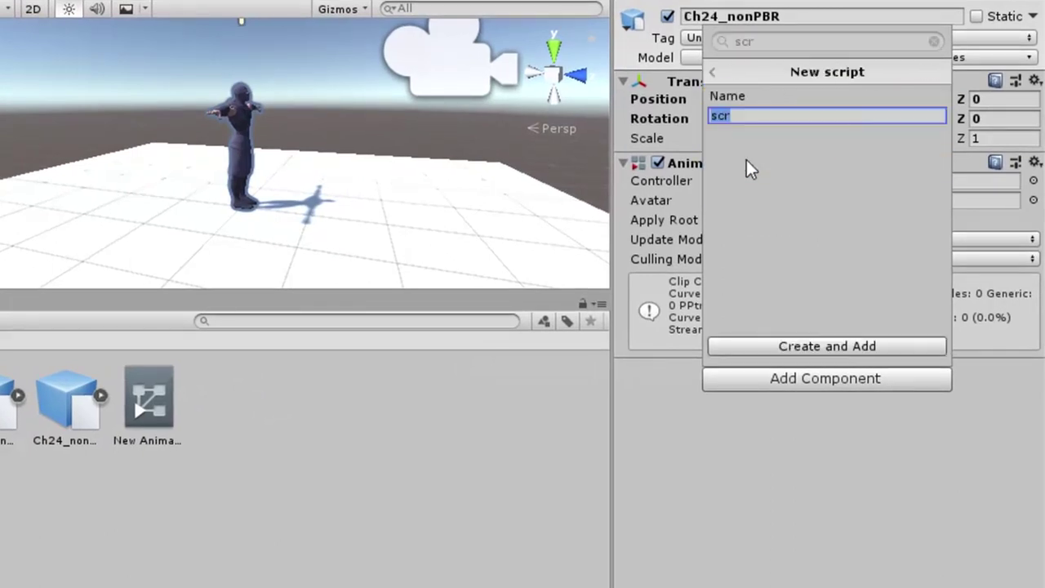
type("Motion")
left_click(839, 343)
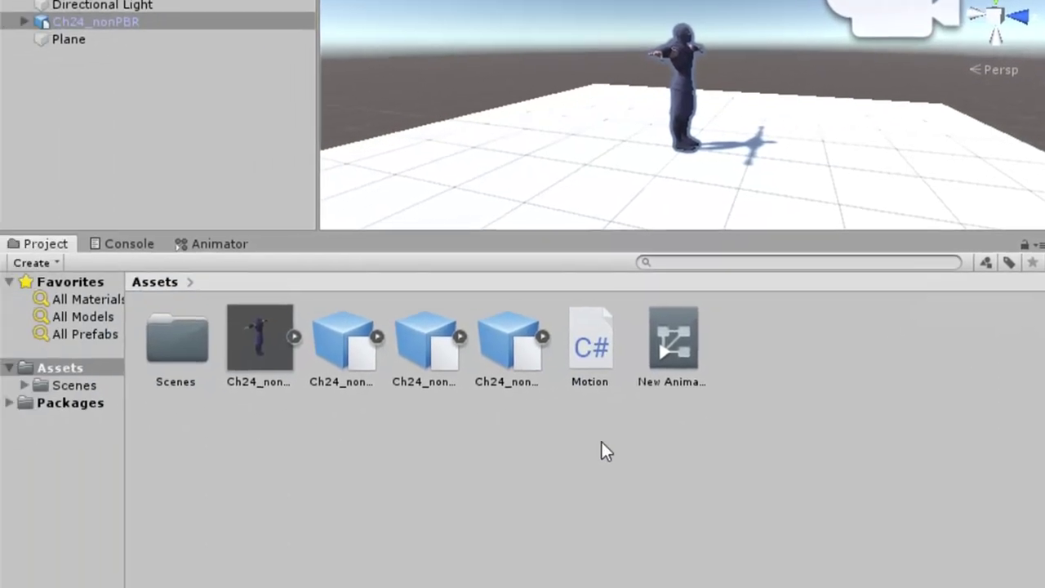
Open the Motion script in Visual Studio and insert two blank lines at the start of the Motion class body.
left_click(598, 438)
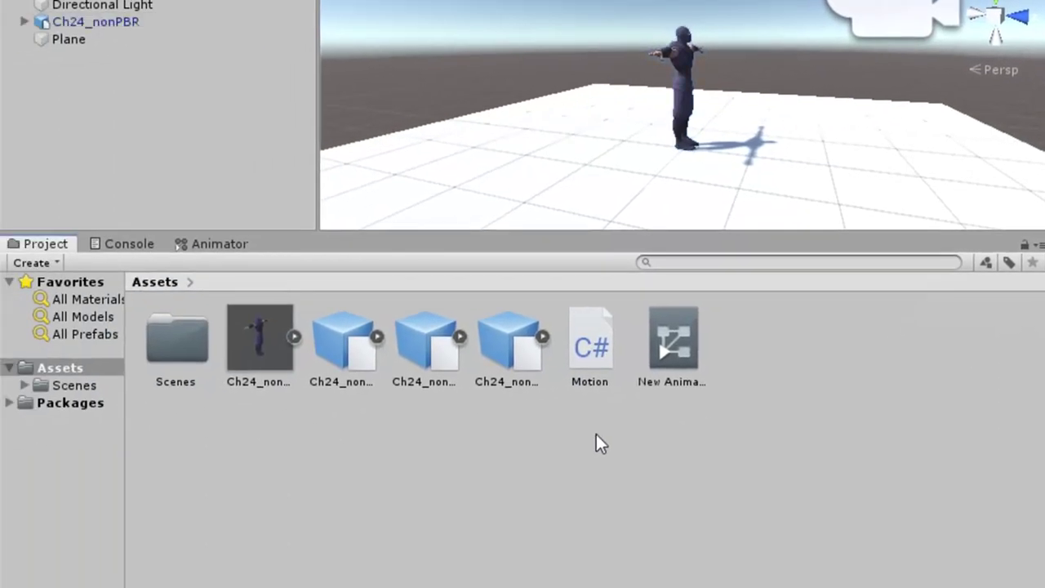
double_click(583, 345)
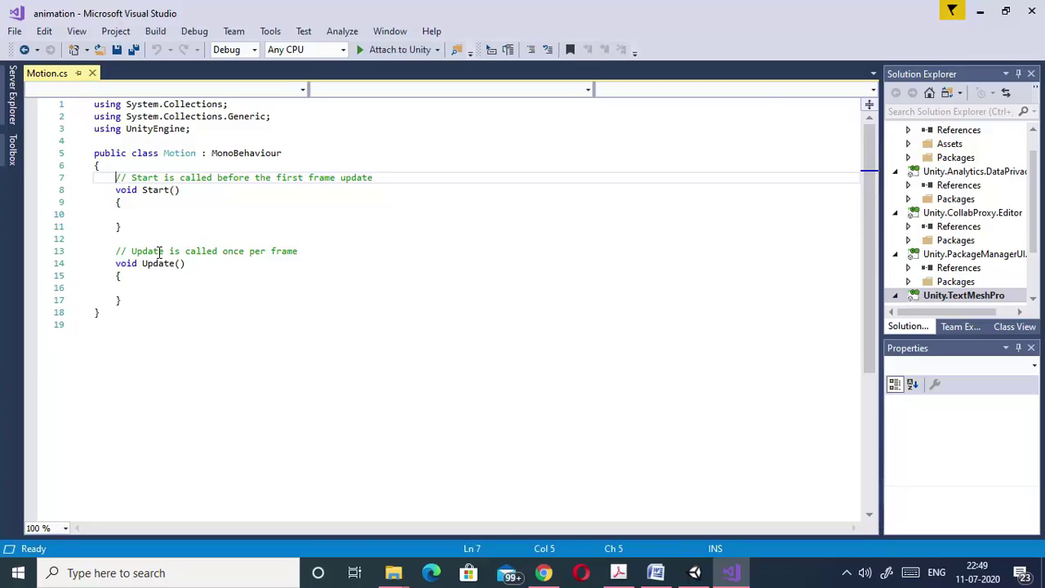
key("Return")
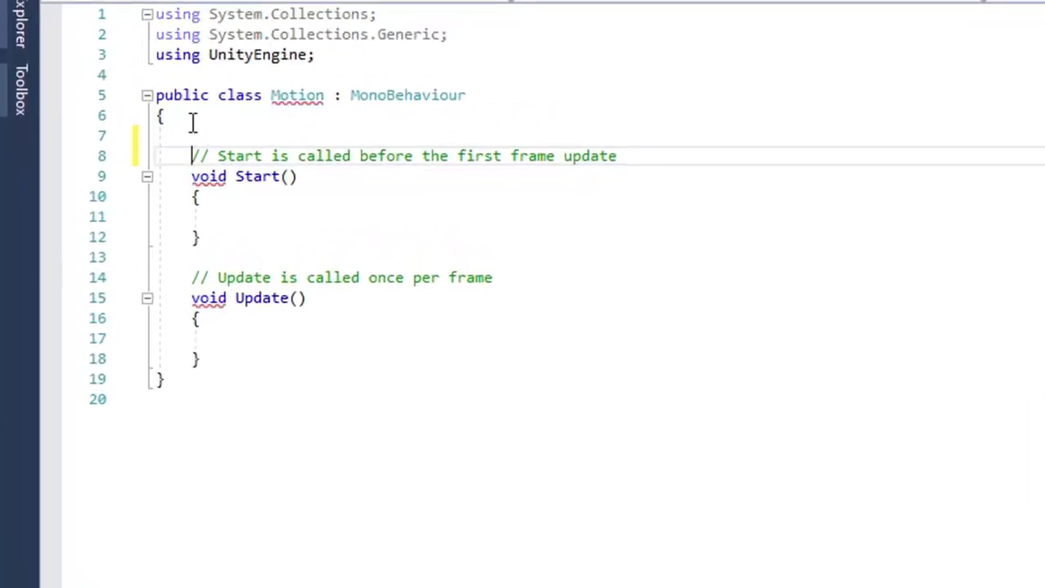
left_click(202, 124)
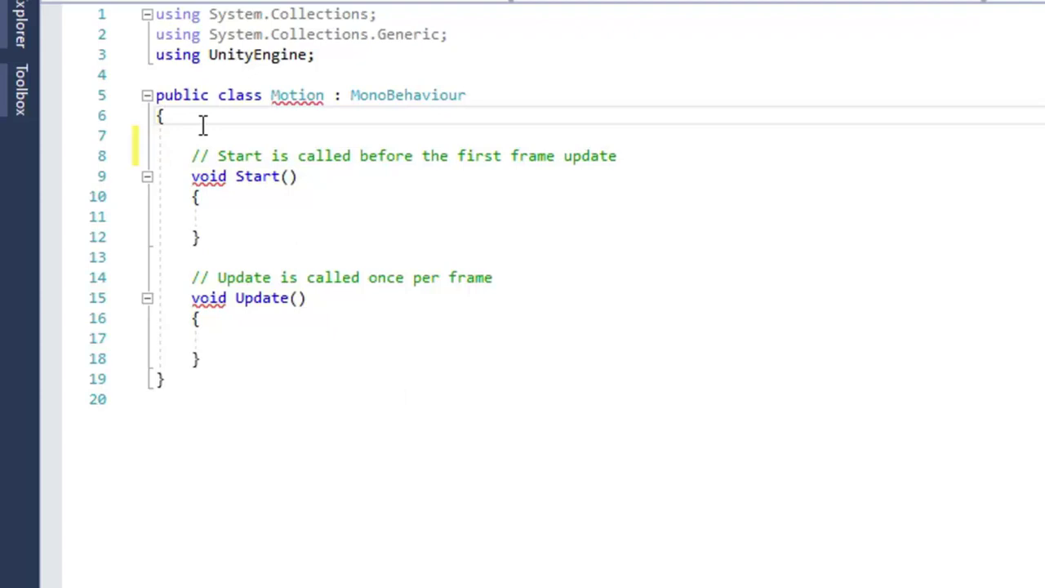
key("Return")
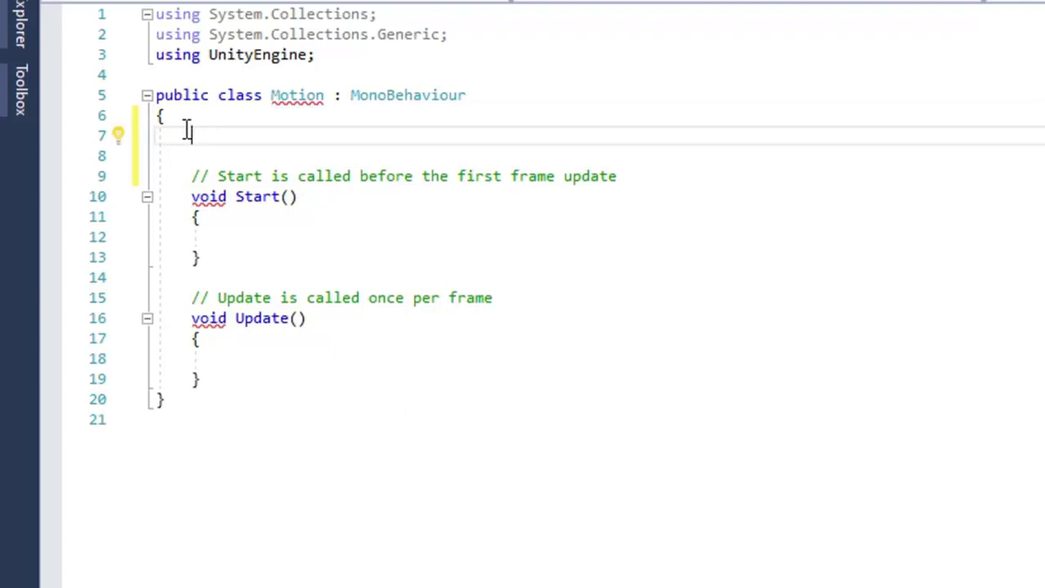
Declare a public Animator field named anim on the first line of the Motion class body.
type("public ani")
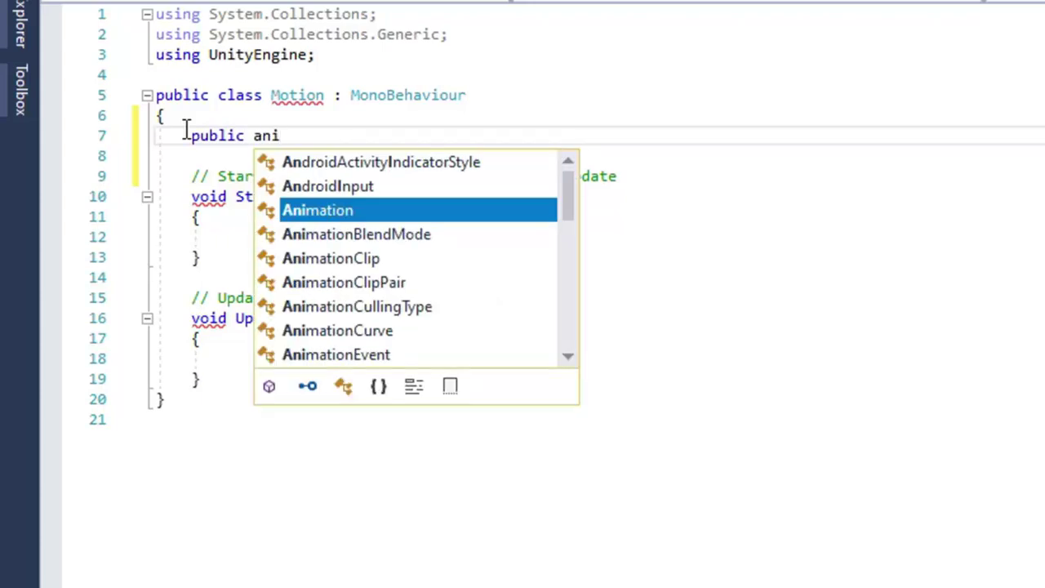
type("m")
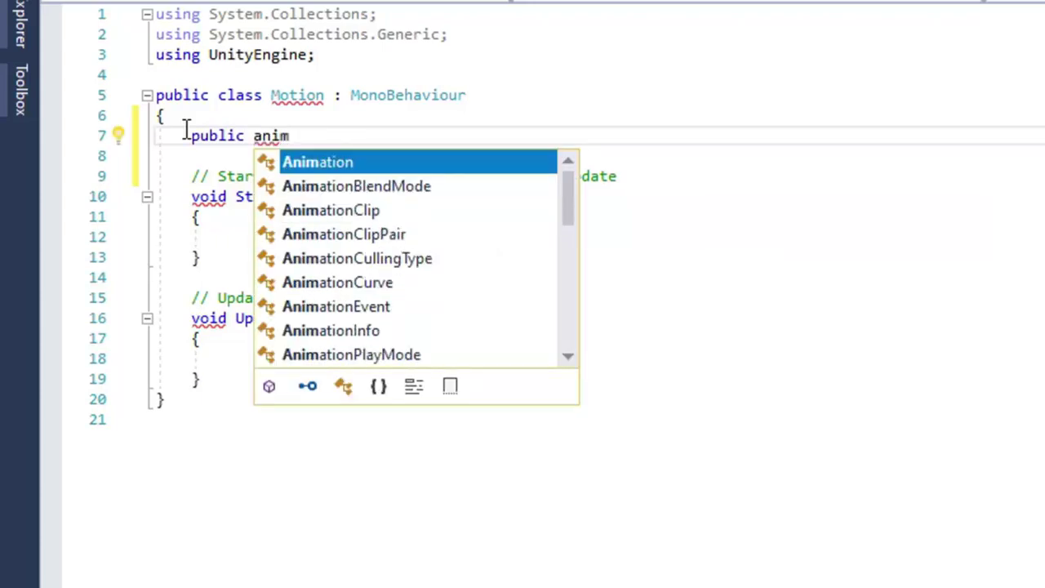
type("at")
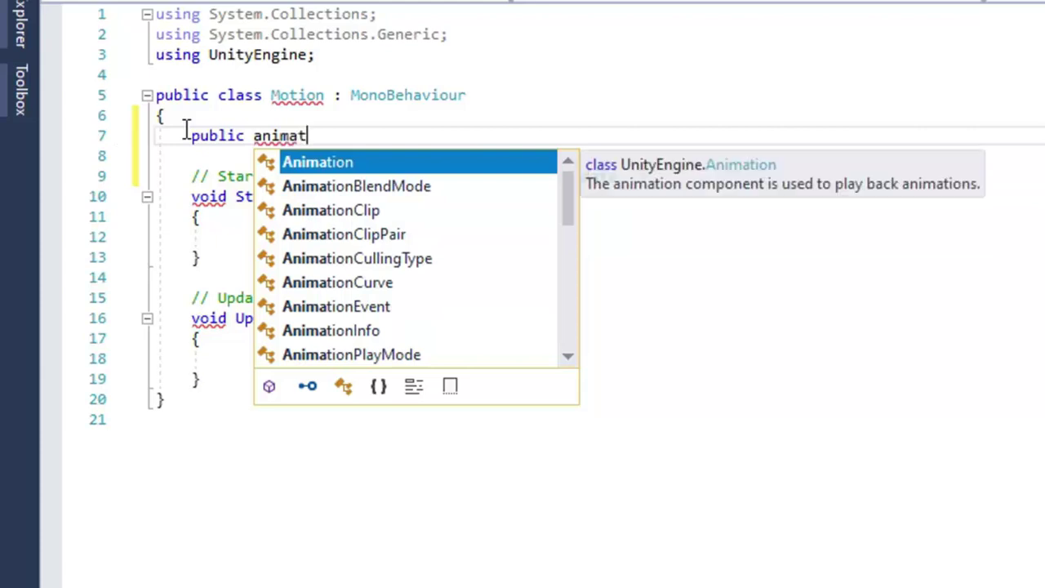
type("o")
key("Tab")
type("anim")
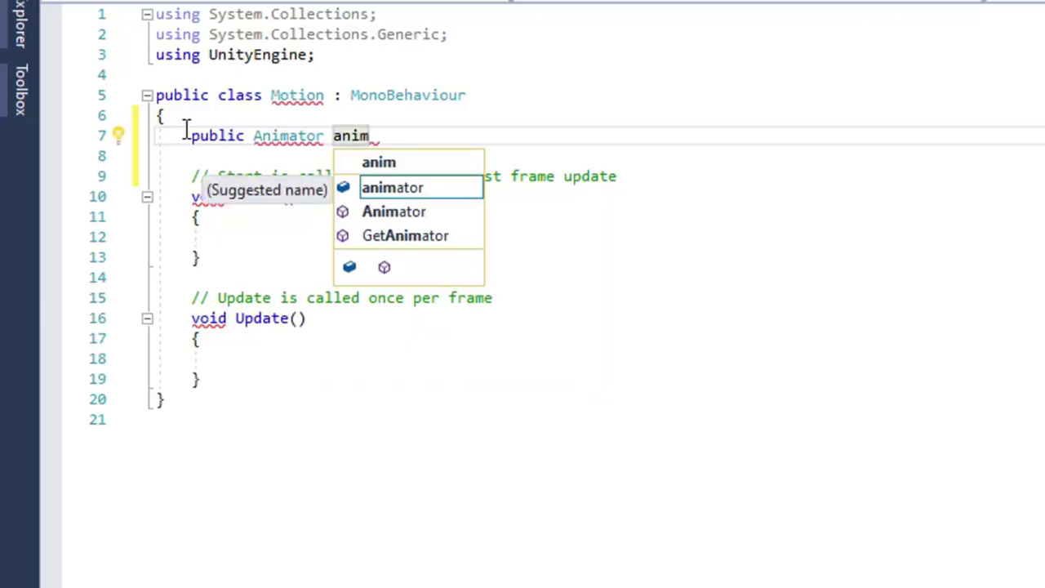
type(";")
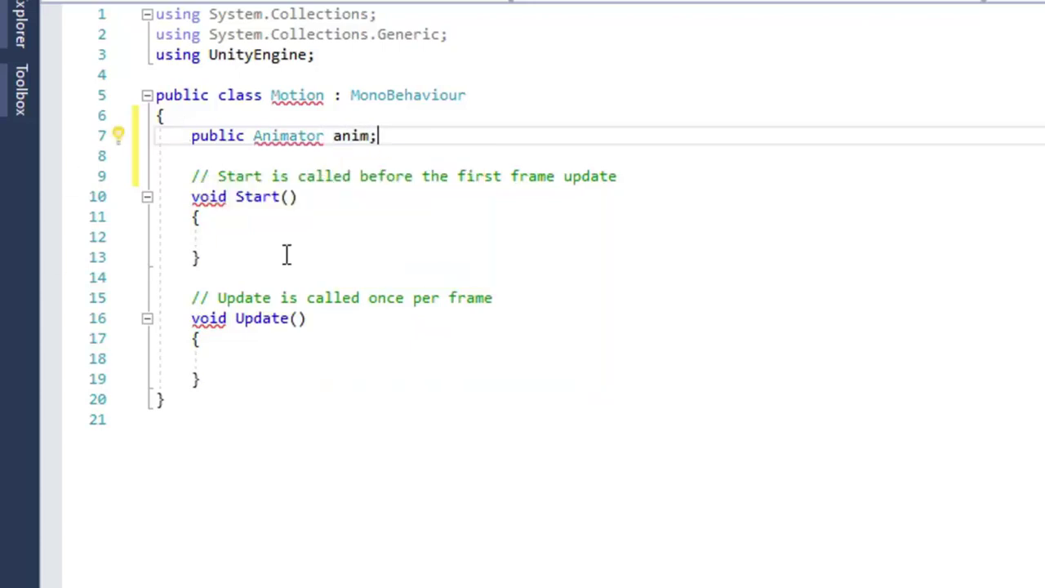
Inside Start(), assign the Animator component to the field with anim = gameObject.GetComponent<Animator>();.
left_click(250, 236)
type("an")
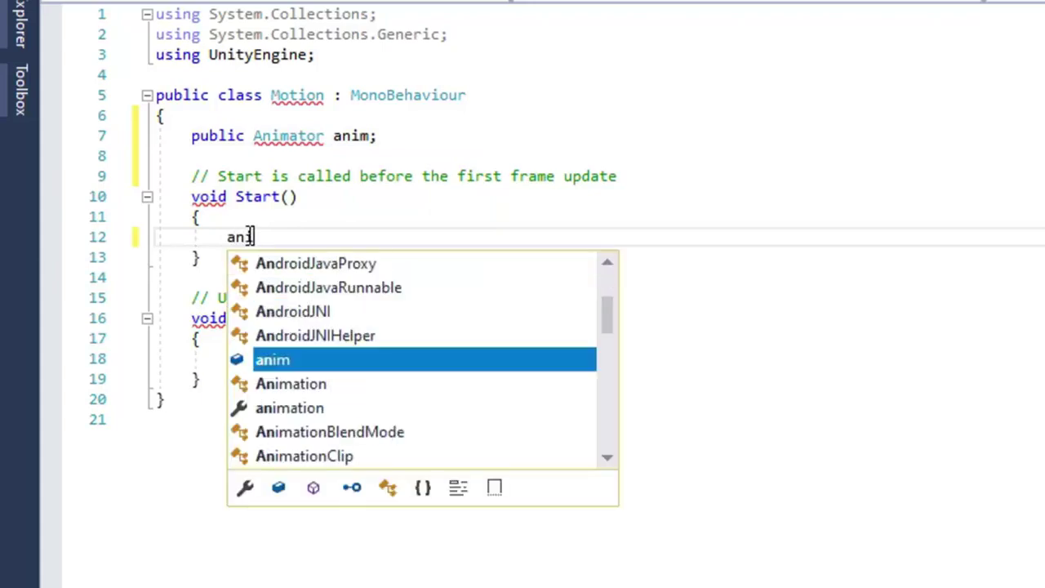
type("im = ")
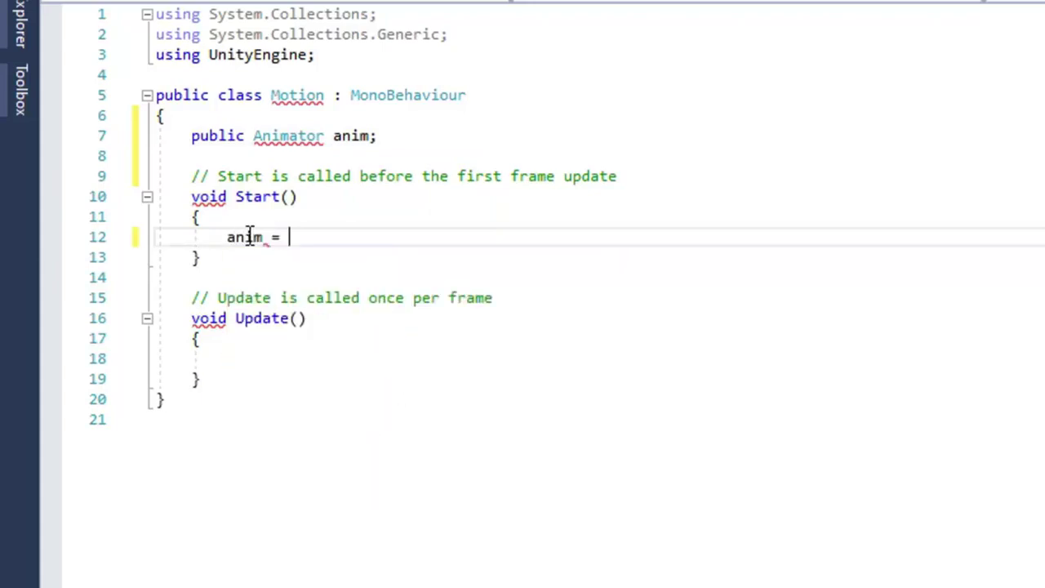
type("game")
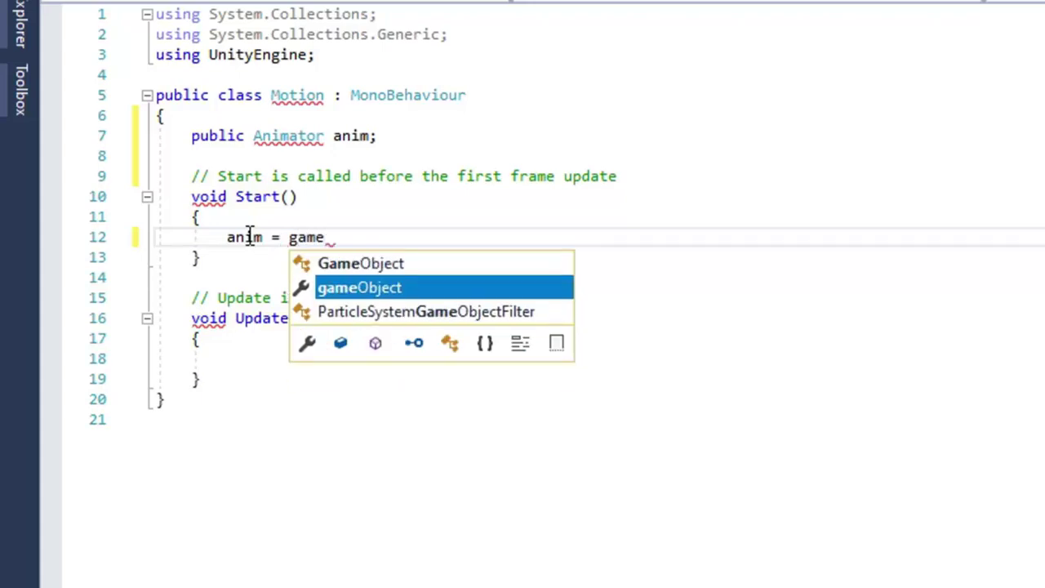
type("Object.get")
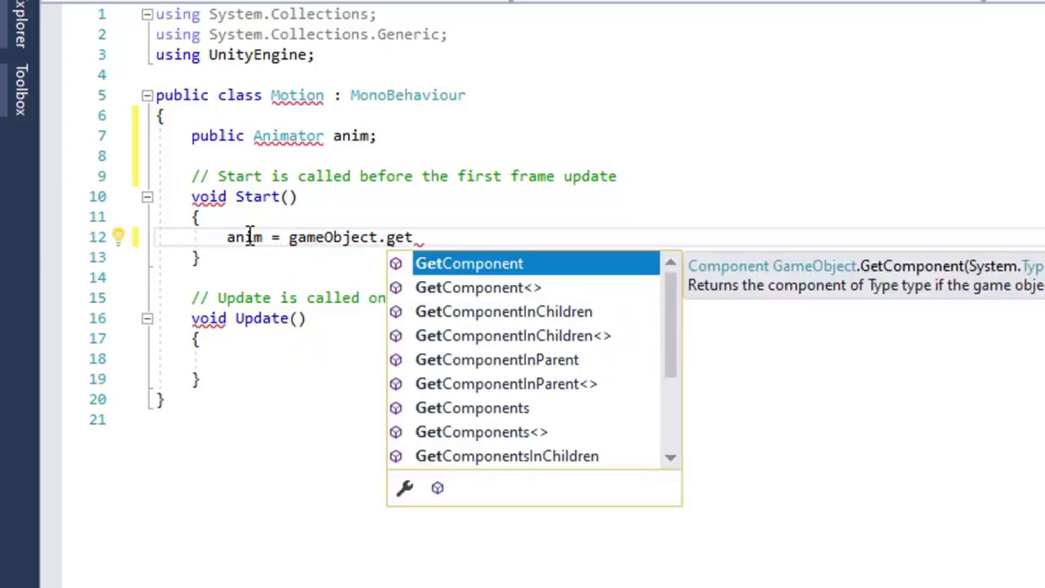
key("Tab")
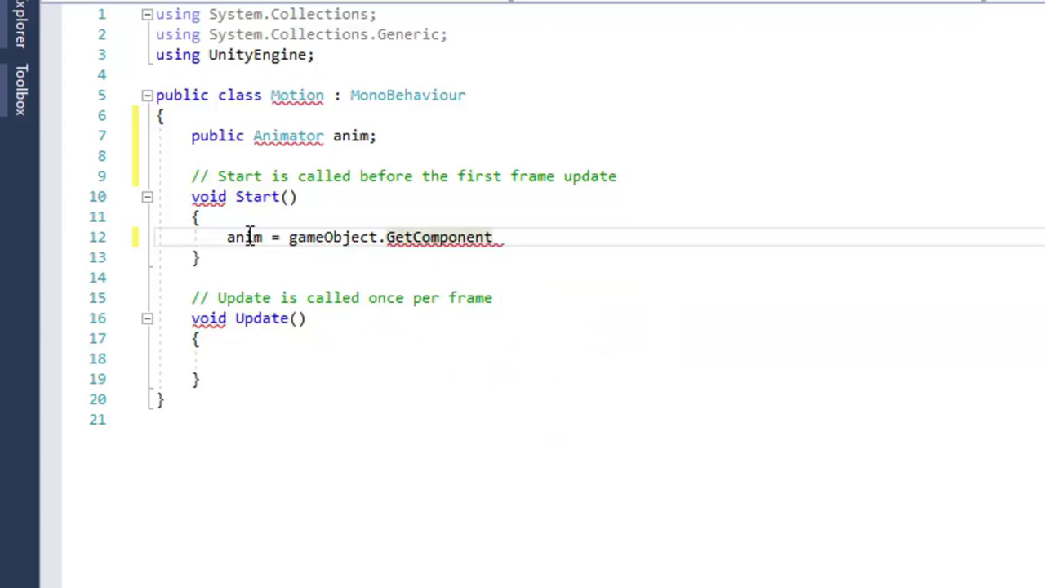
type("<>")
key("Left")
type("anima")
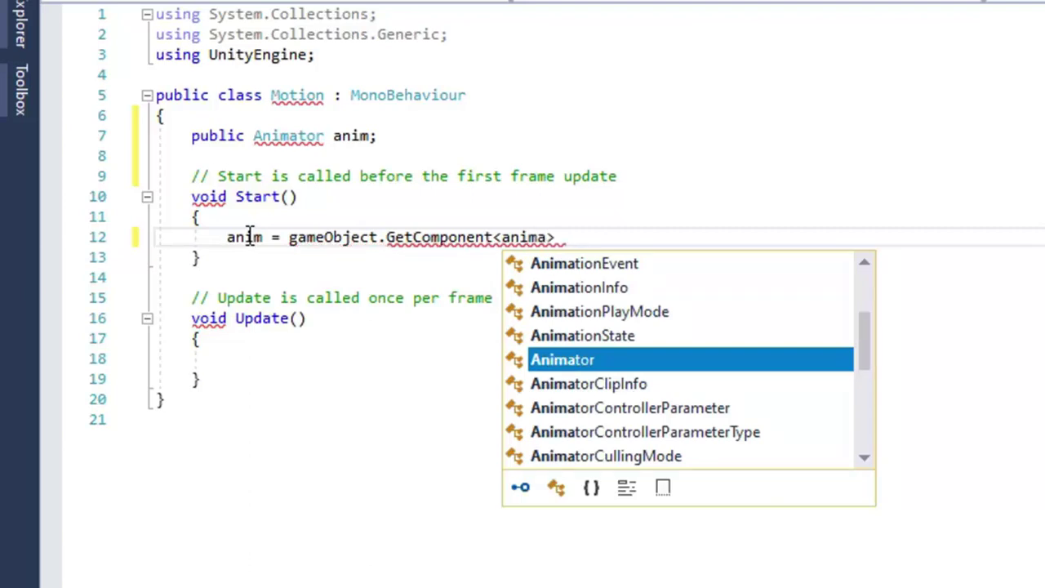
key("Tab")
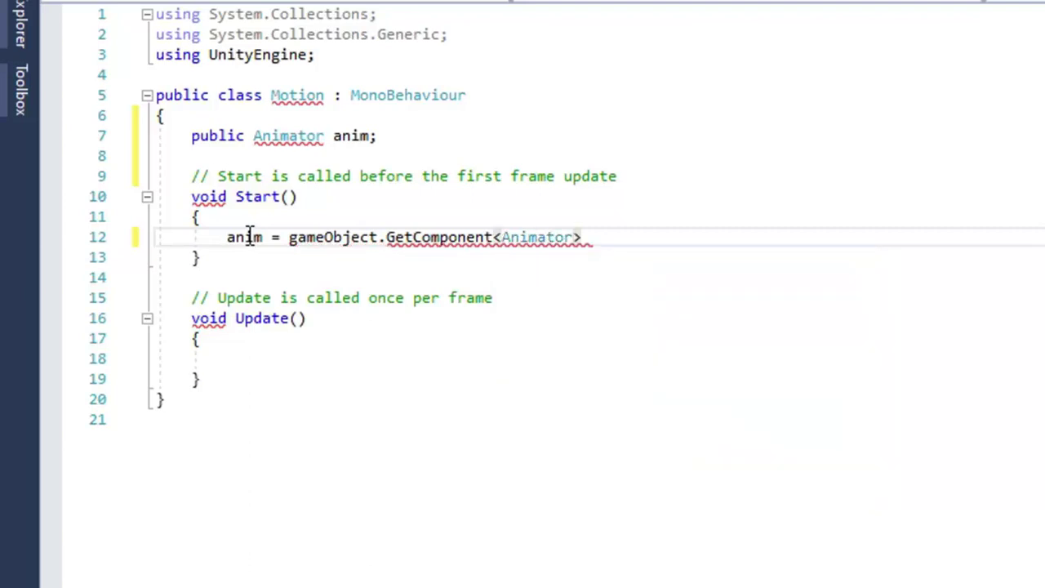
type("();")
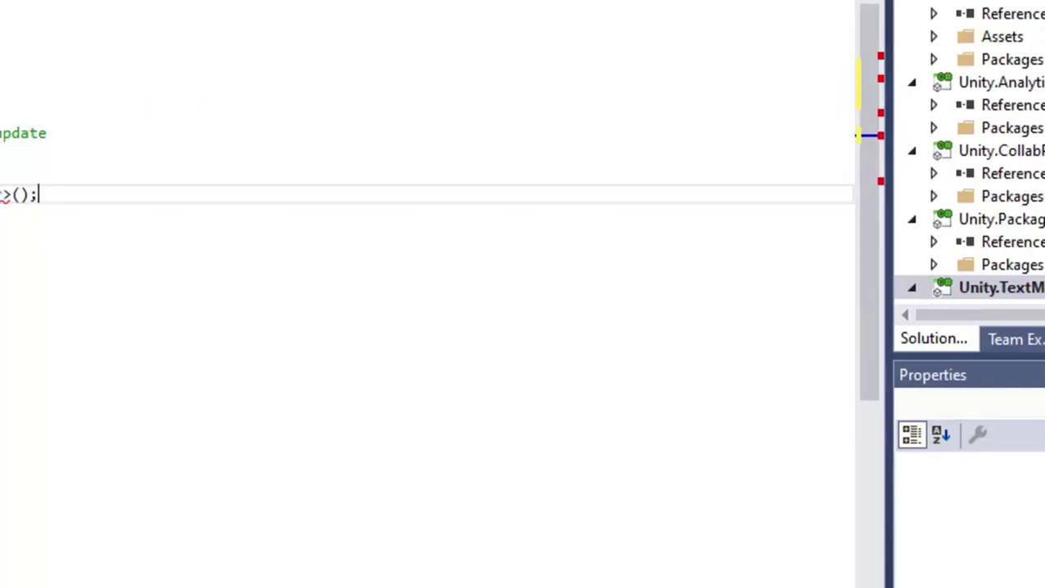
Inside Update(), write an if statement whose condition calls Input.GetKeyDown().
left_click(217, 408)
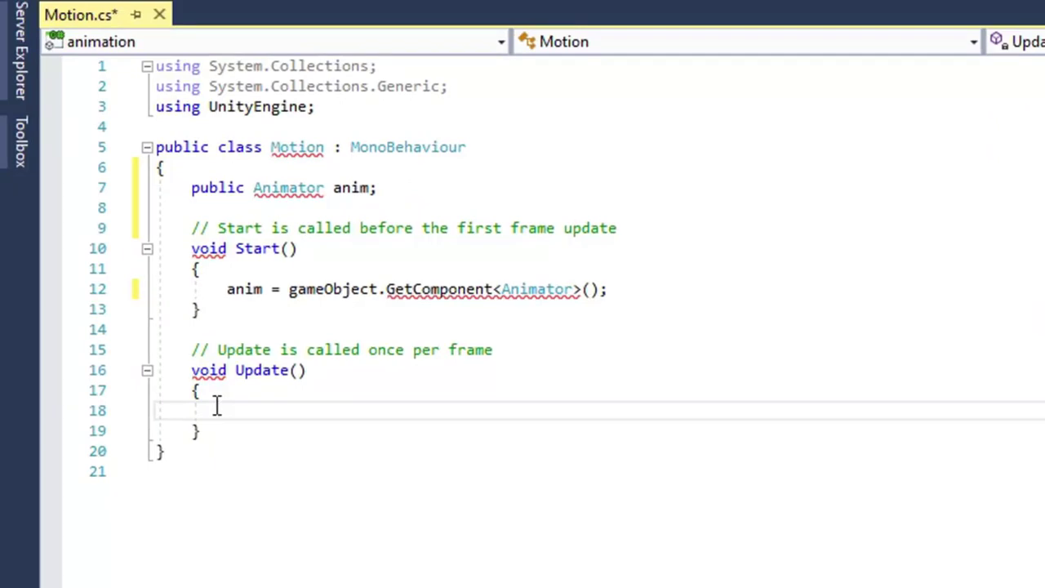
type("if (inpu")
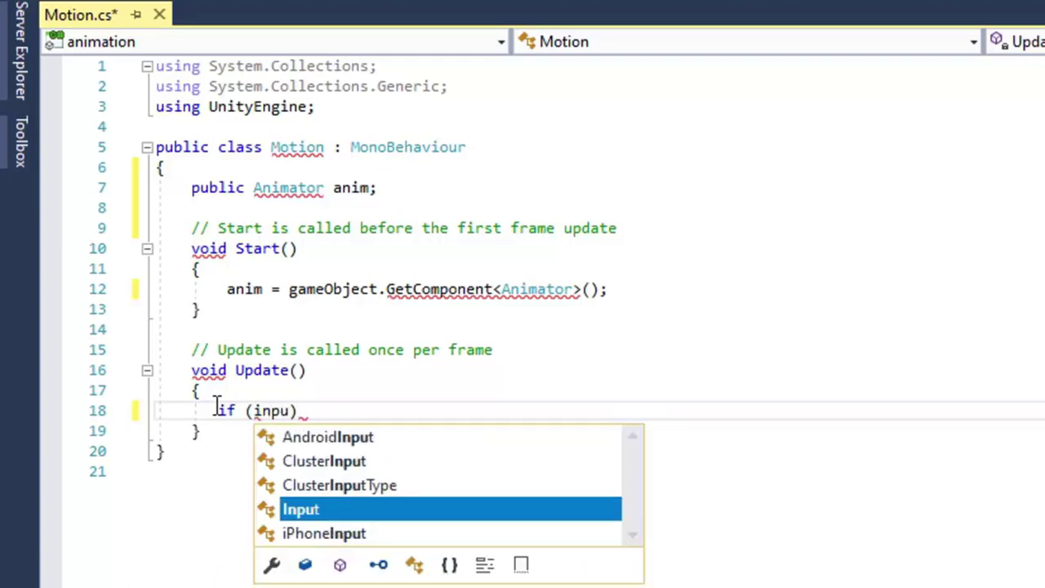
key("Tab")
type(".")
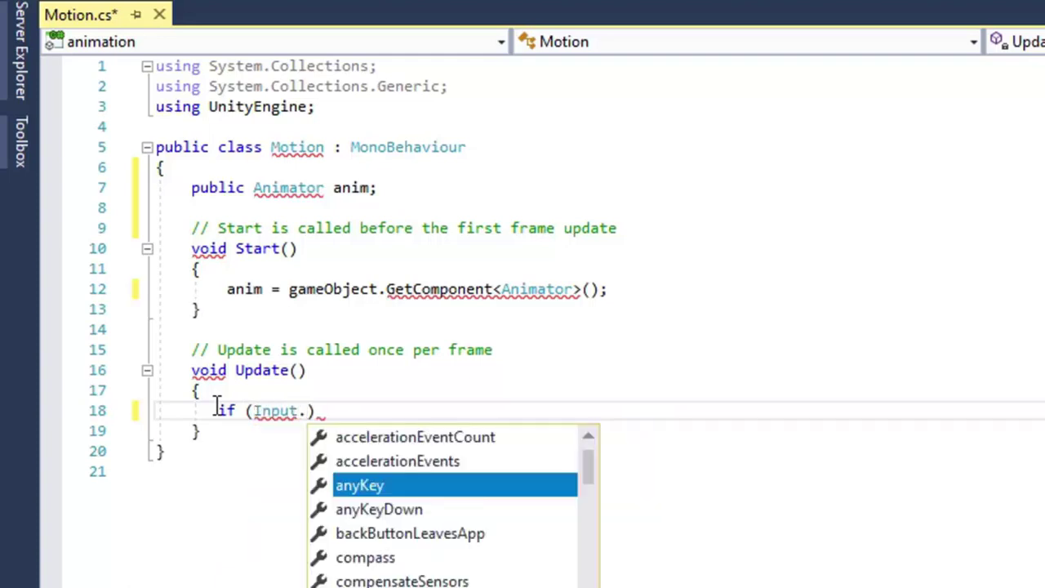
type("get")
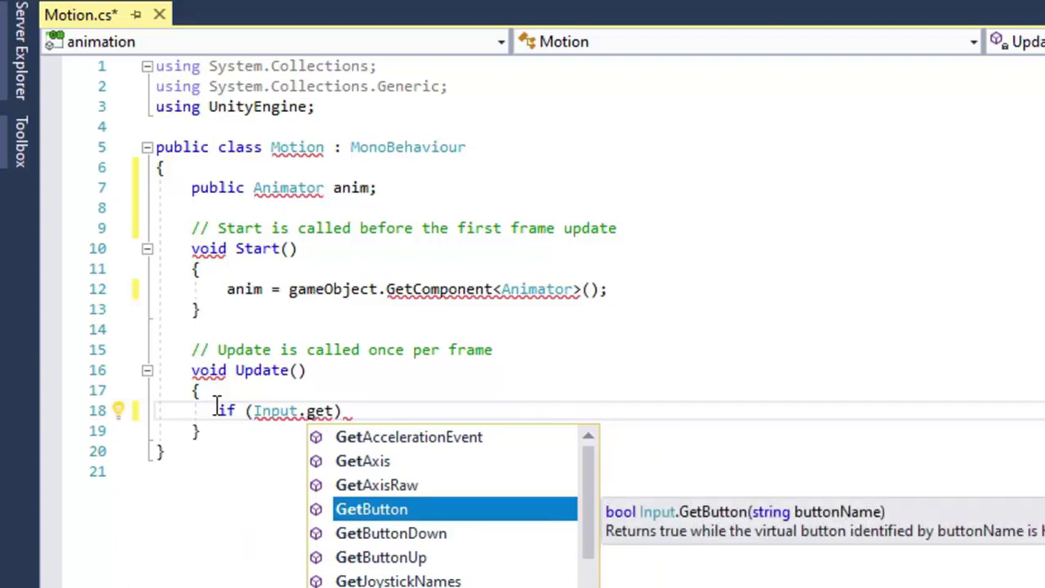
key("Down")
key("Down")
key("Down")
key("Down")
key("Down")
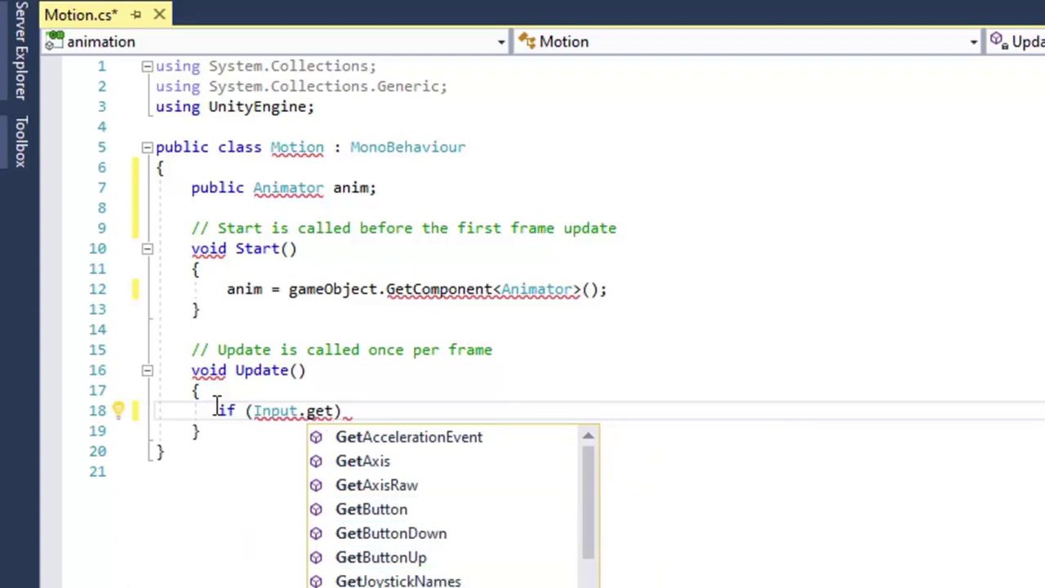
key("Tab")
type("(")
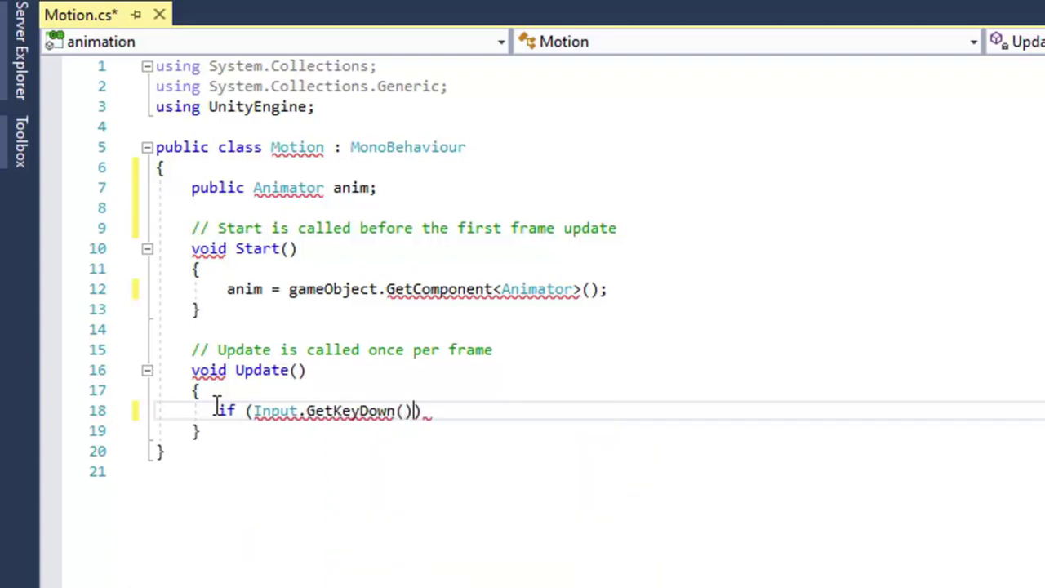
Pass KeyCode.UpArrow to the GetKeyDown call and give the if statement an empty braced body.
type("key")
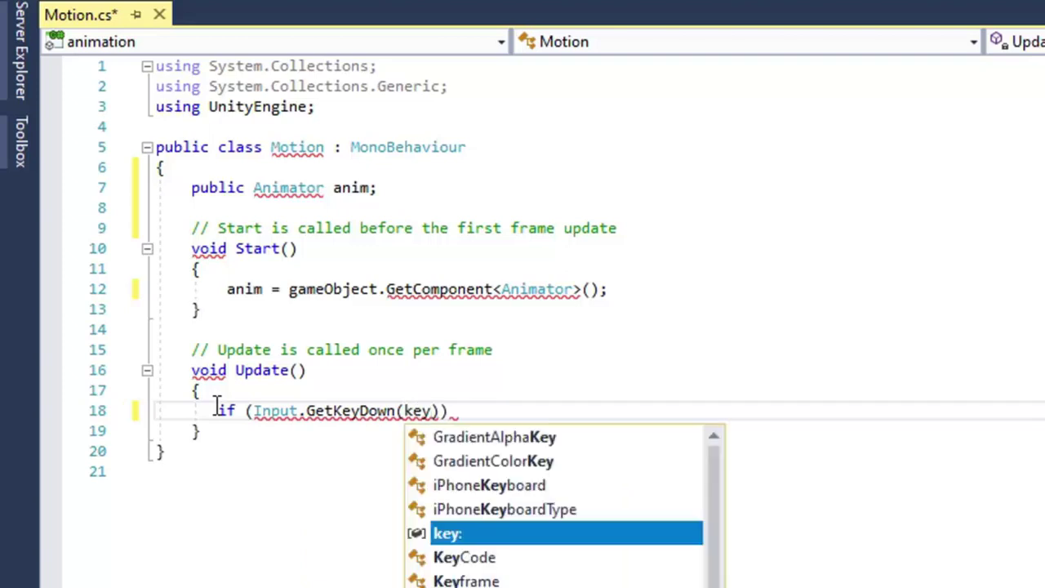
key("Down")
key("Tab")
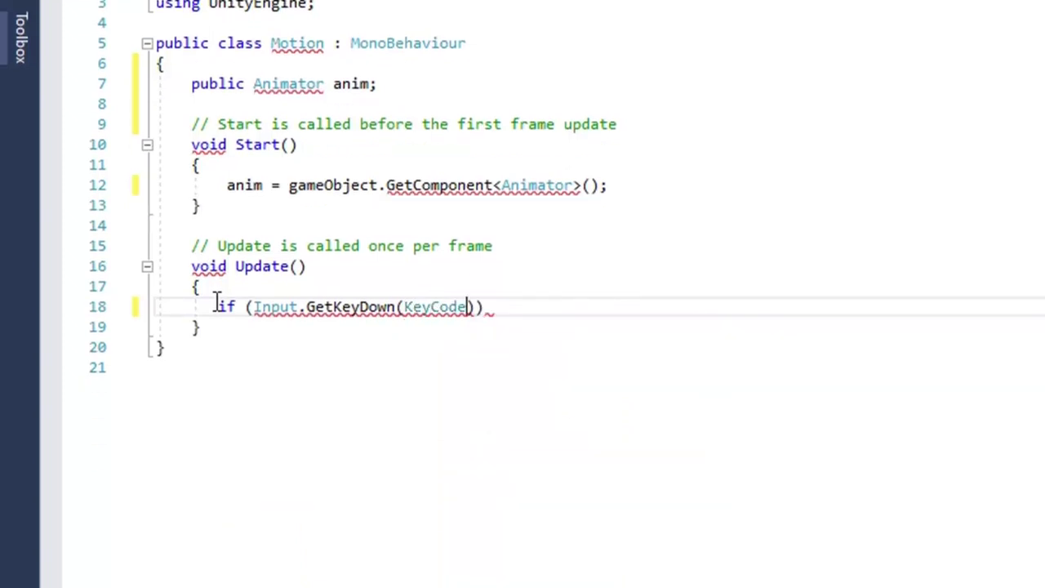
type(".")
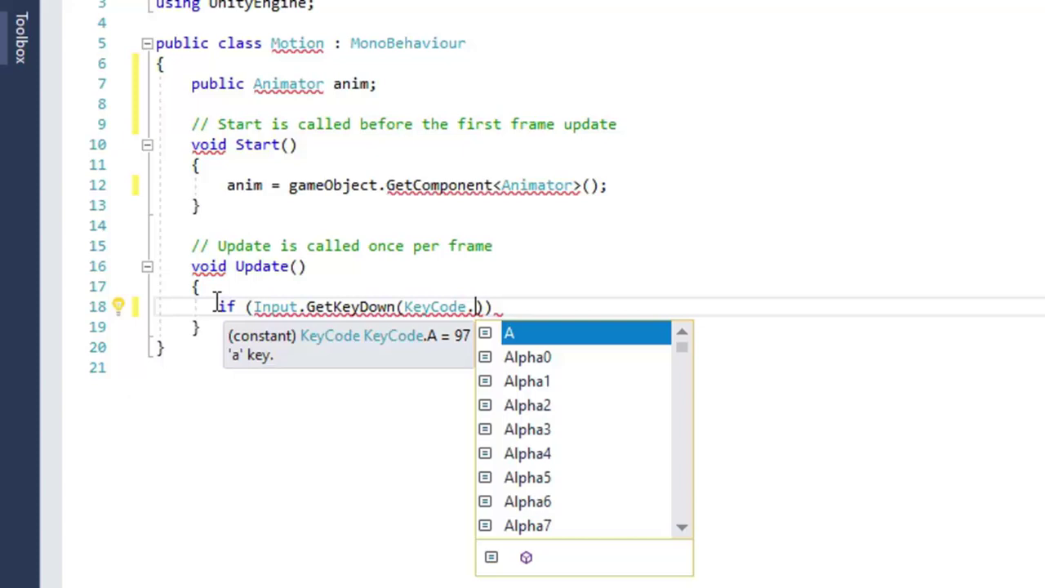
type("up")
key("Tab")
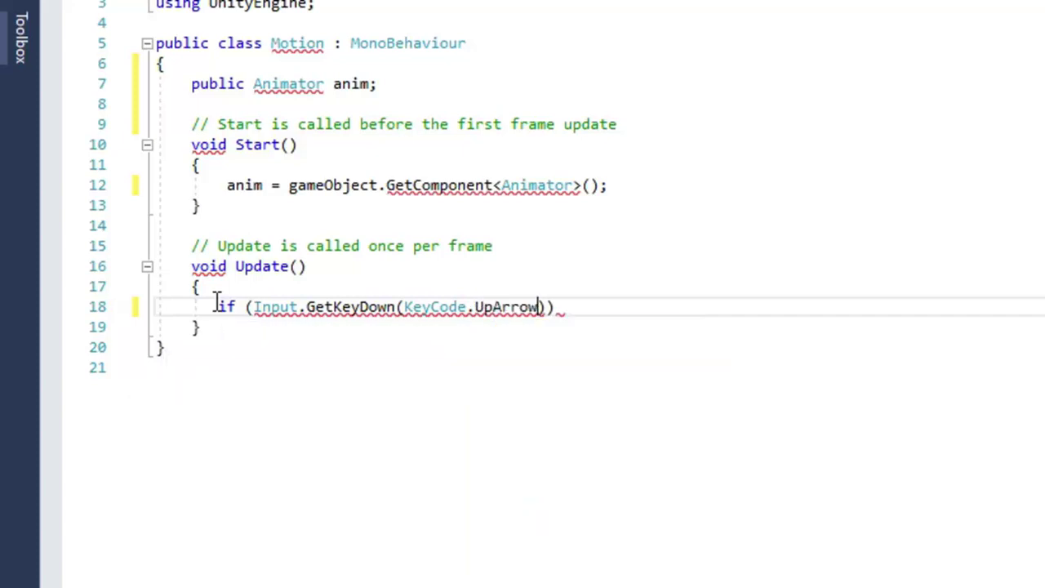
key("Right")
key("Right")
key("Return")
type("{")
key("Return")
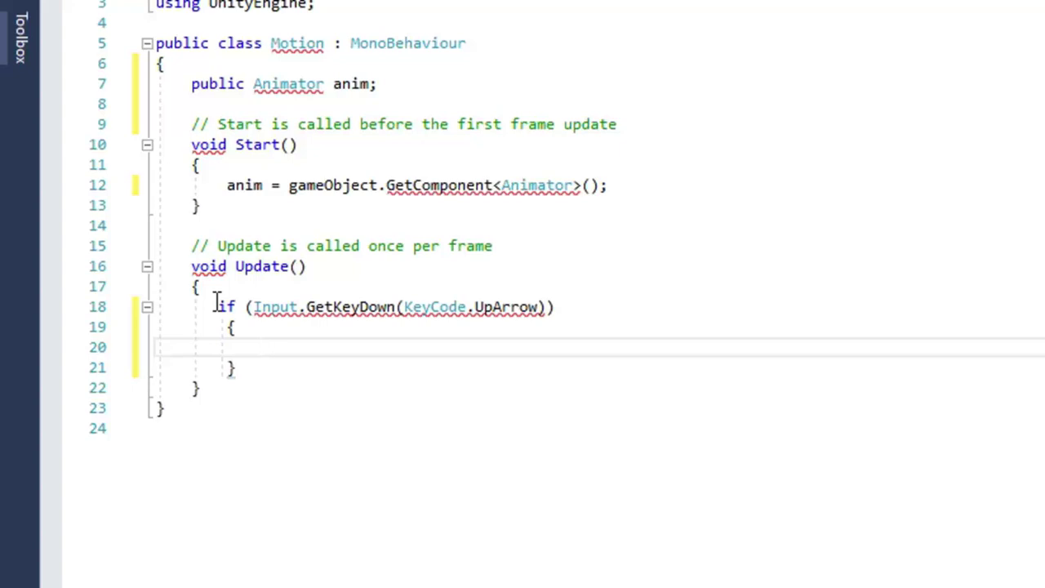
Inside the up-arrow if block, add a call to anim.SetBool() with empty parentheses.
type("anim")
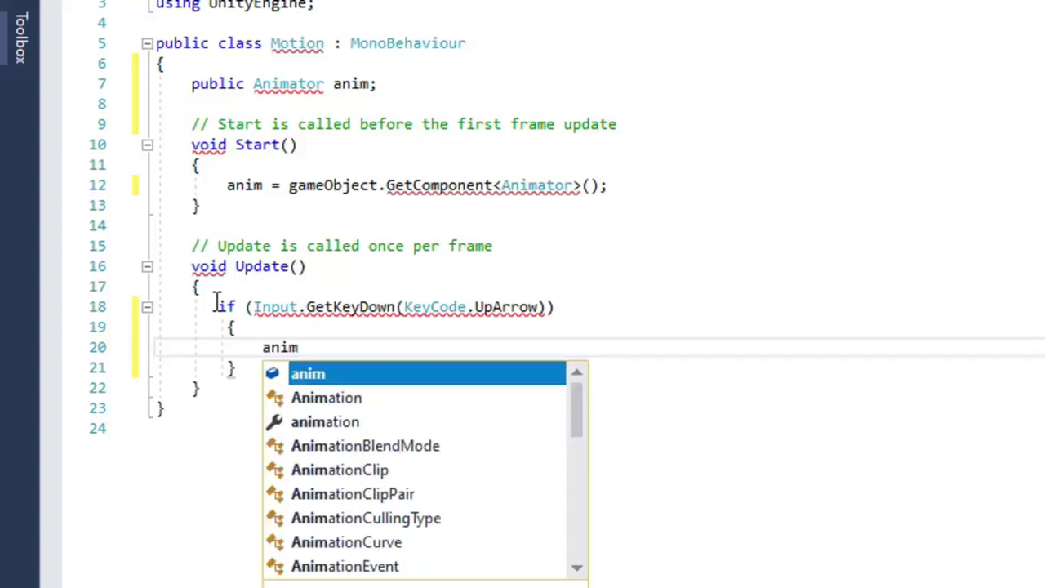
type(".se")
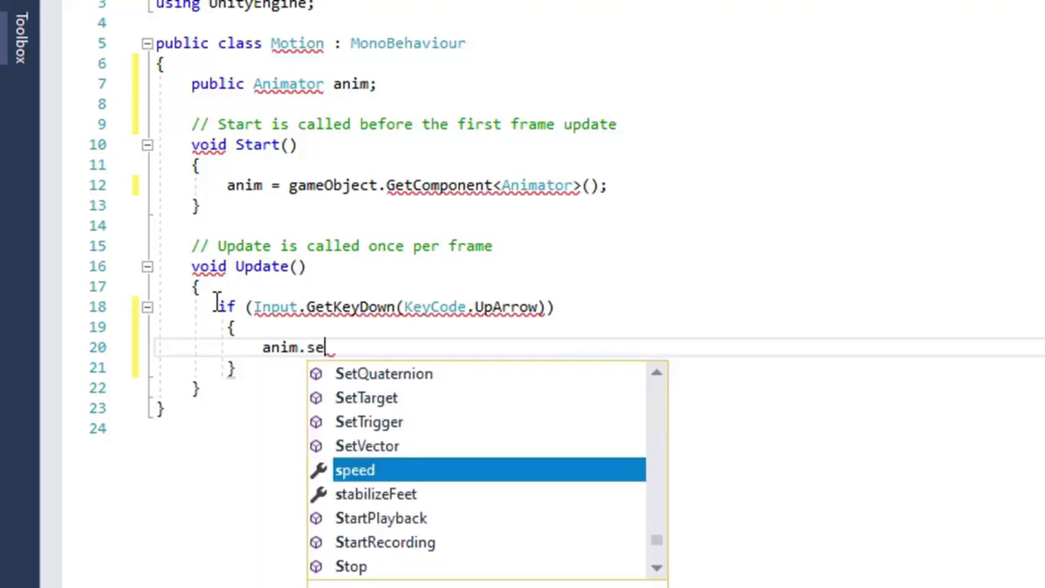
key("Down")
key("Down")
key("Down")
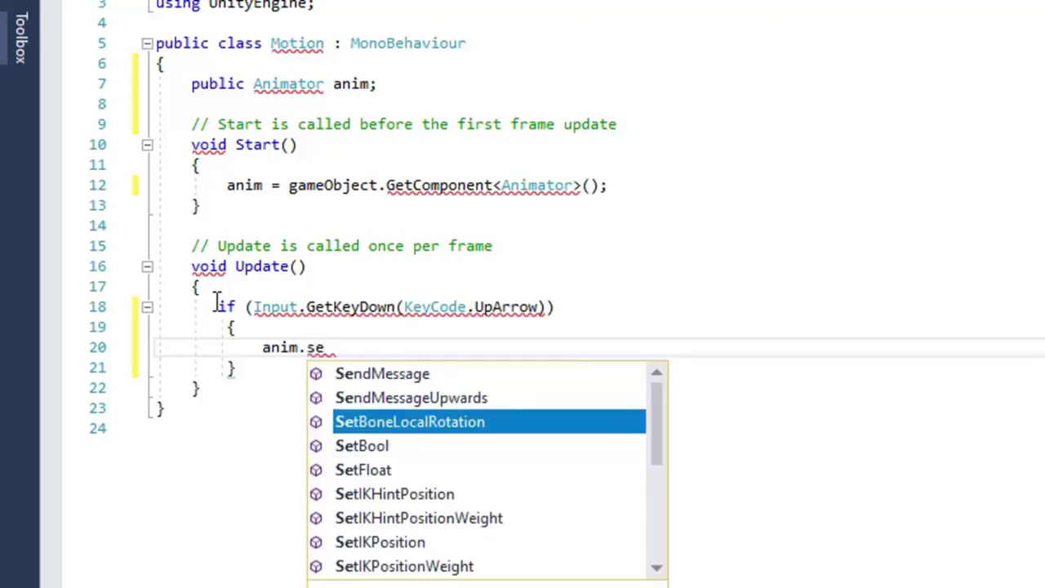
key("Tab")
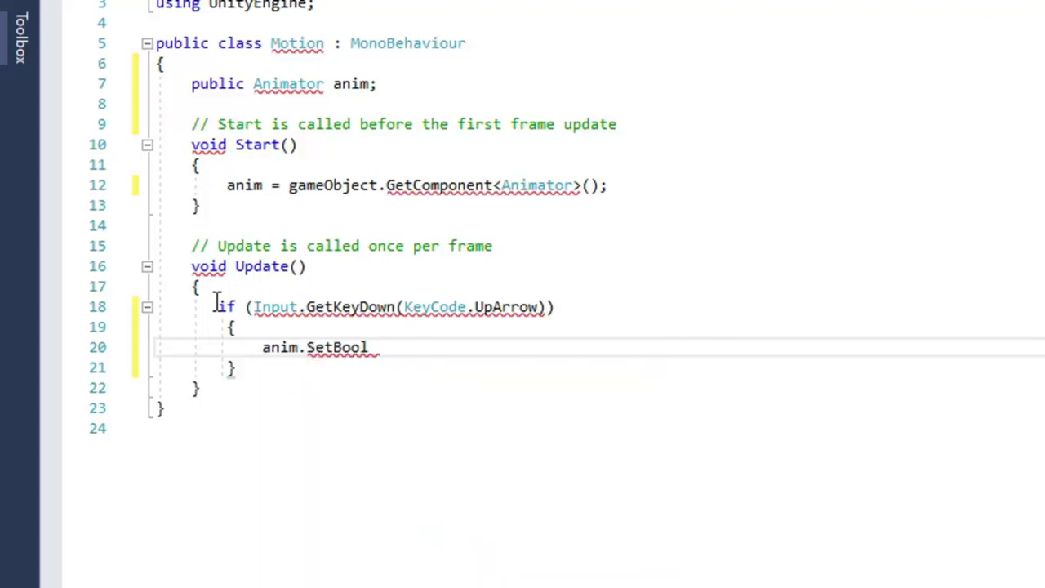
type("()")
key("BackSpace")
key("BackSpace")
type("(")
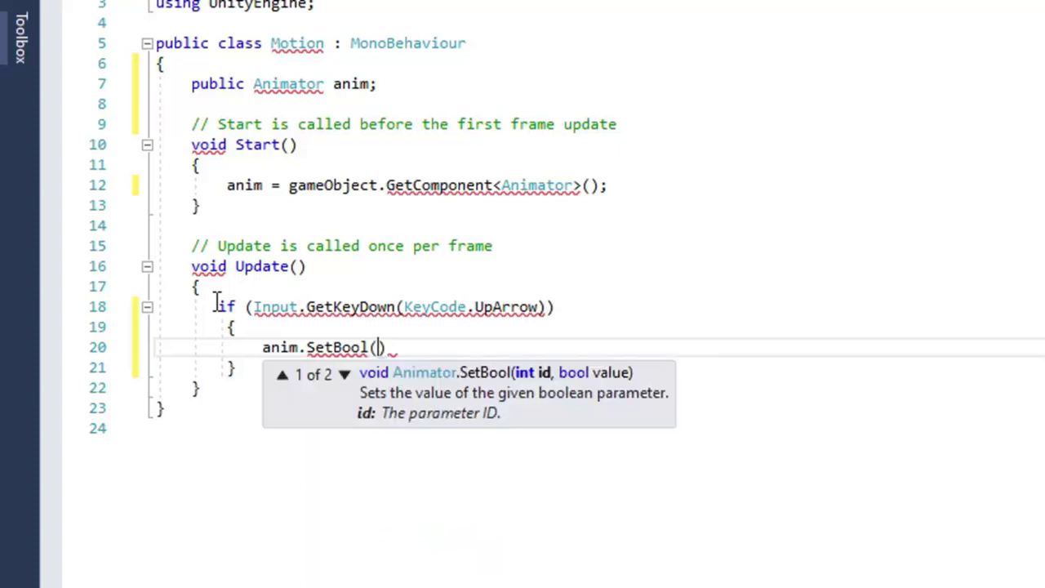
Check the string-name overload of SetBool and complete the call with the arguments "isrunning", true and a closing semicolon.
left_click(343, 376)
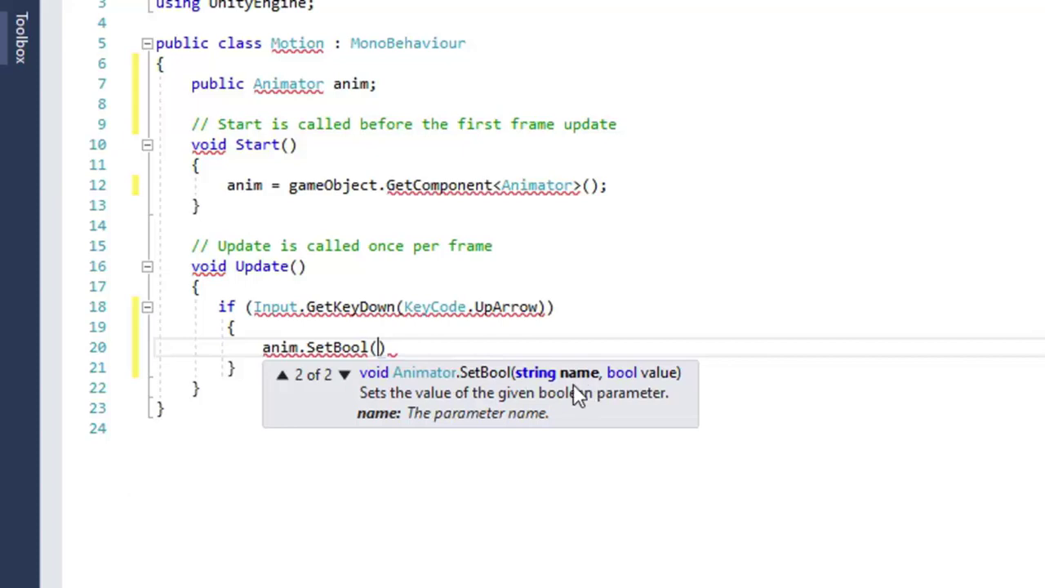
left_click(378, 347)
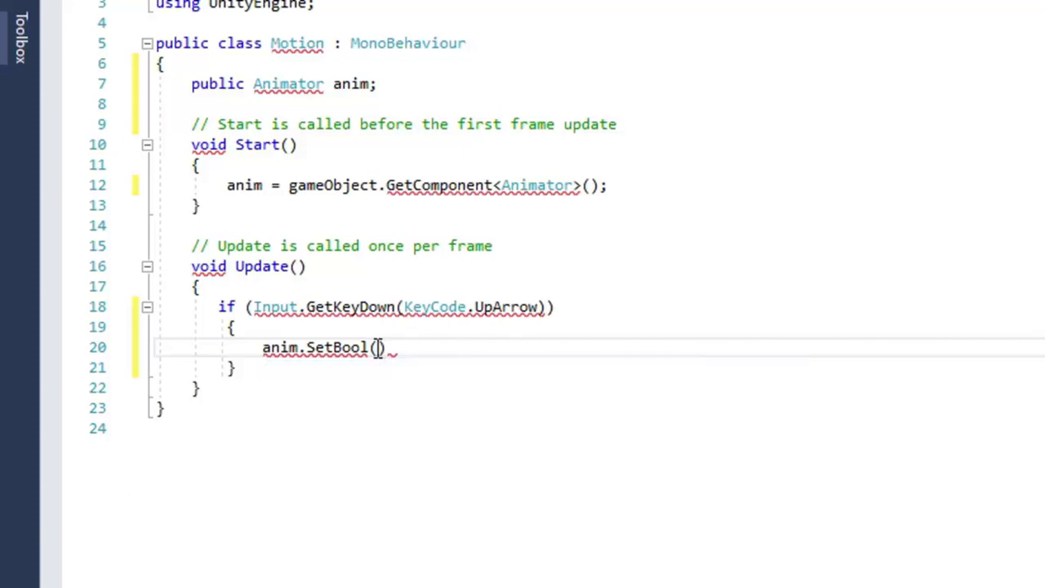
type("\"is")
type("runnin")
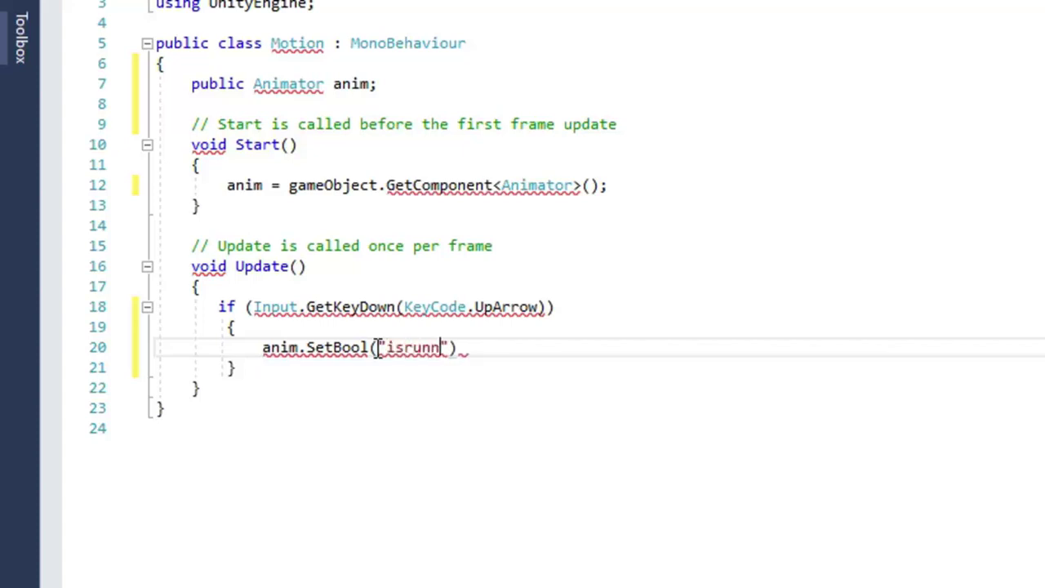
type("g")
type("\"")
type(", true")
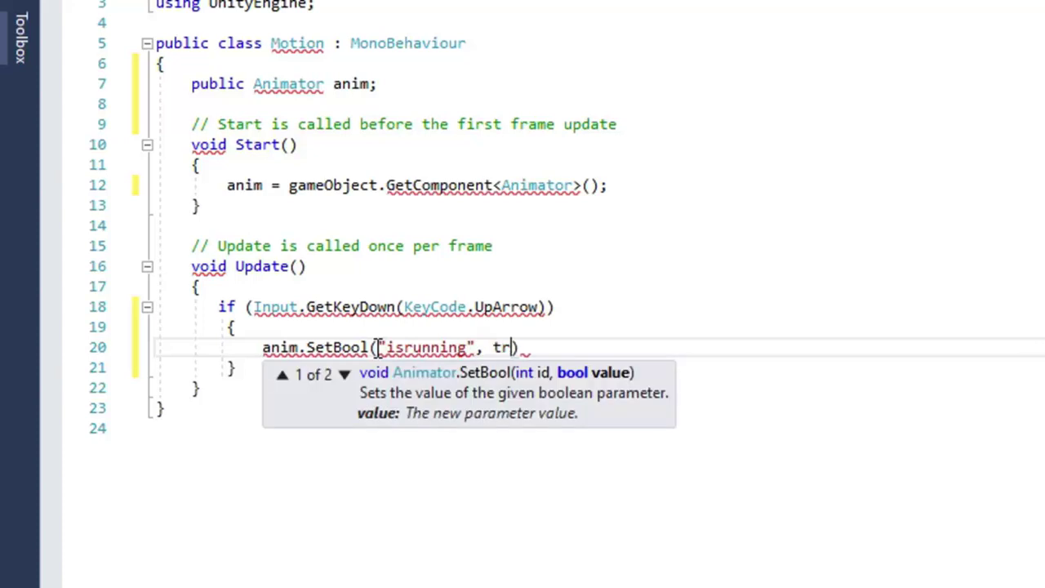
type(")")
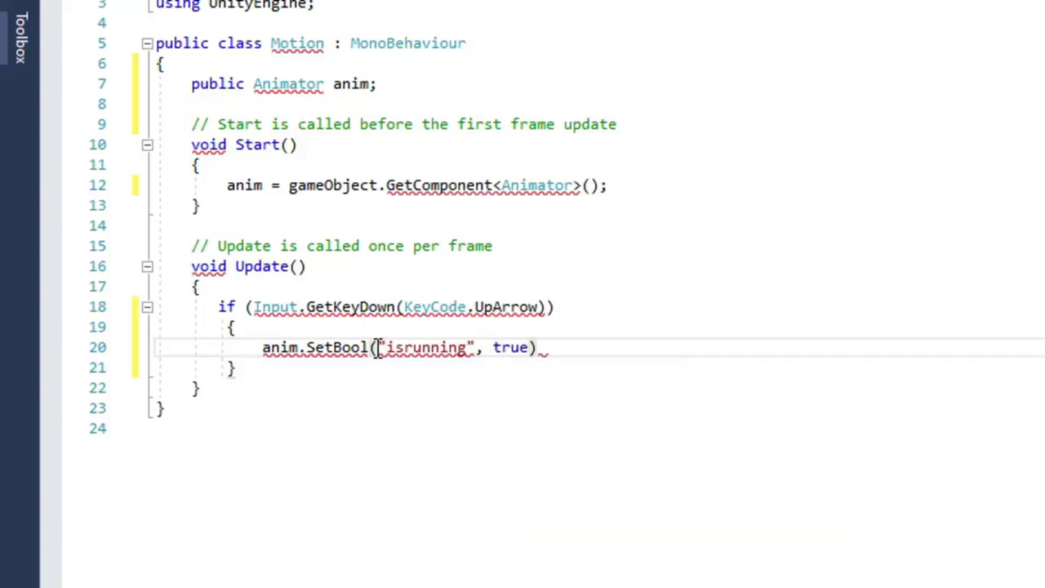
type(";")
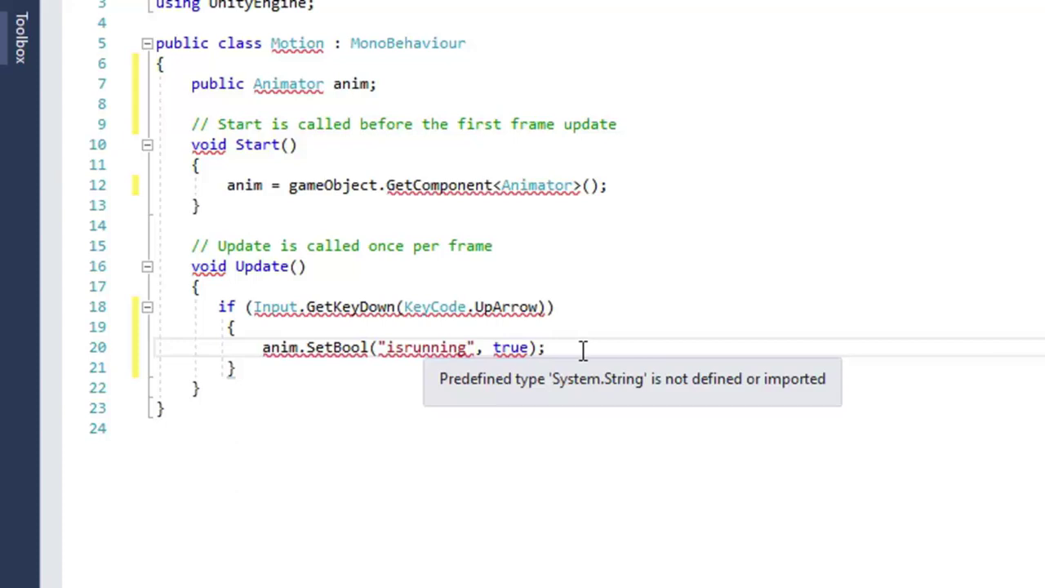
Below the up-arrow if block, start an else if statement whose condition uses Input.GetKeyUp.
left_click(249, 373)
key("Return")
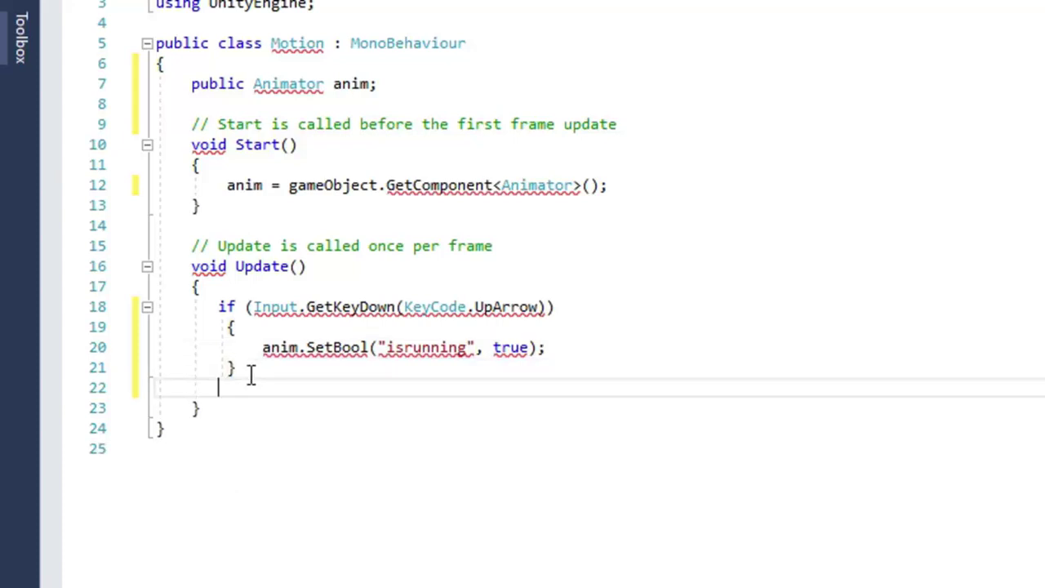
type("else ")
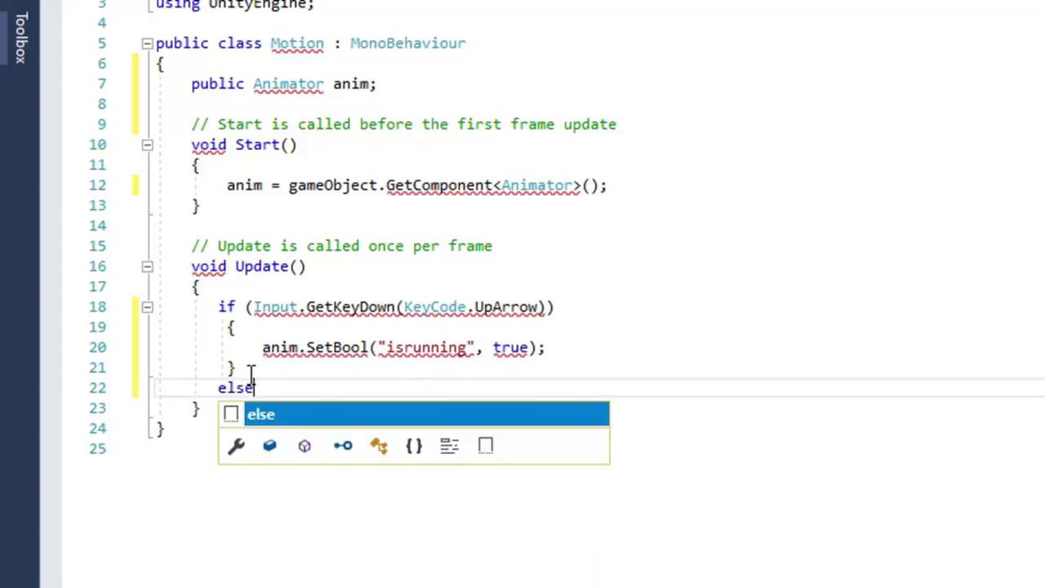
type("if (")
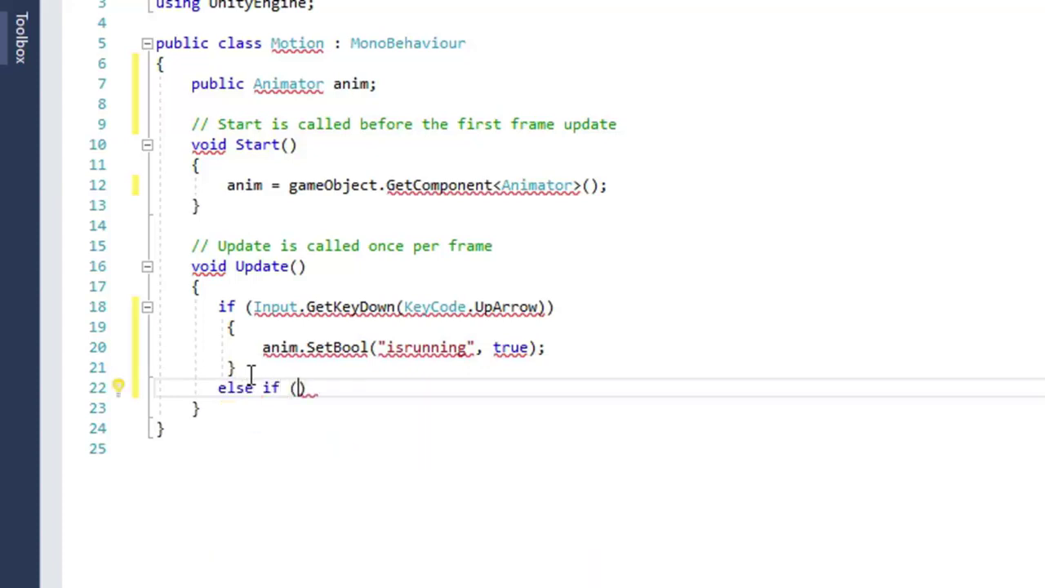
type("inpu")
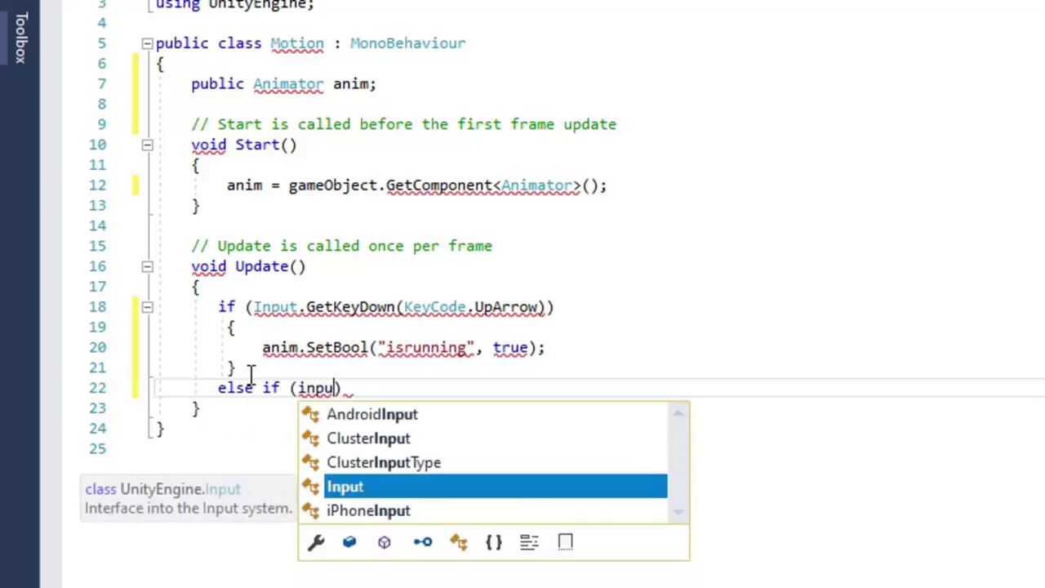
key("Tab")
type(".get")
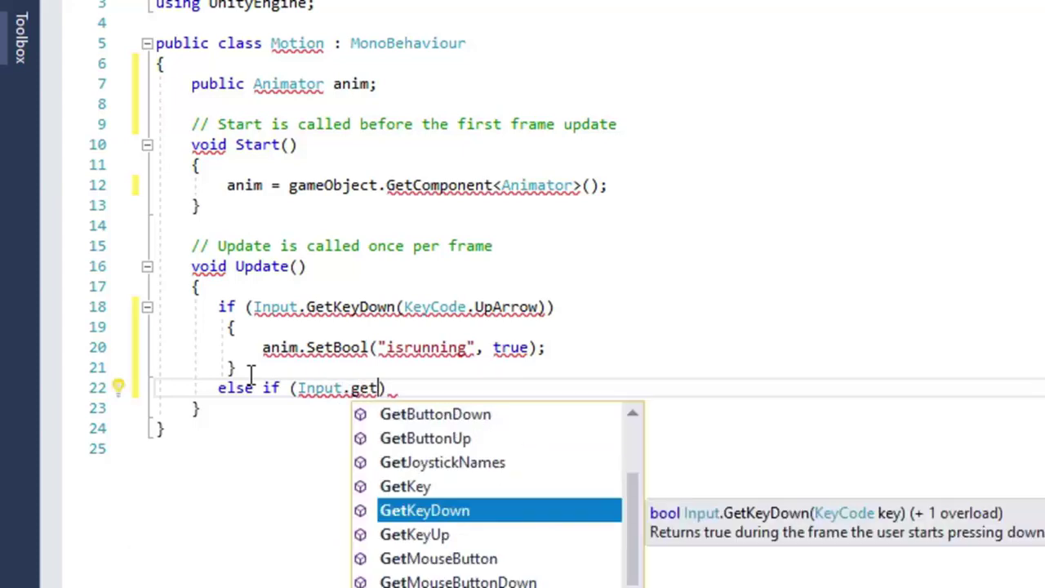
key("Down")
key("Tab")
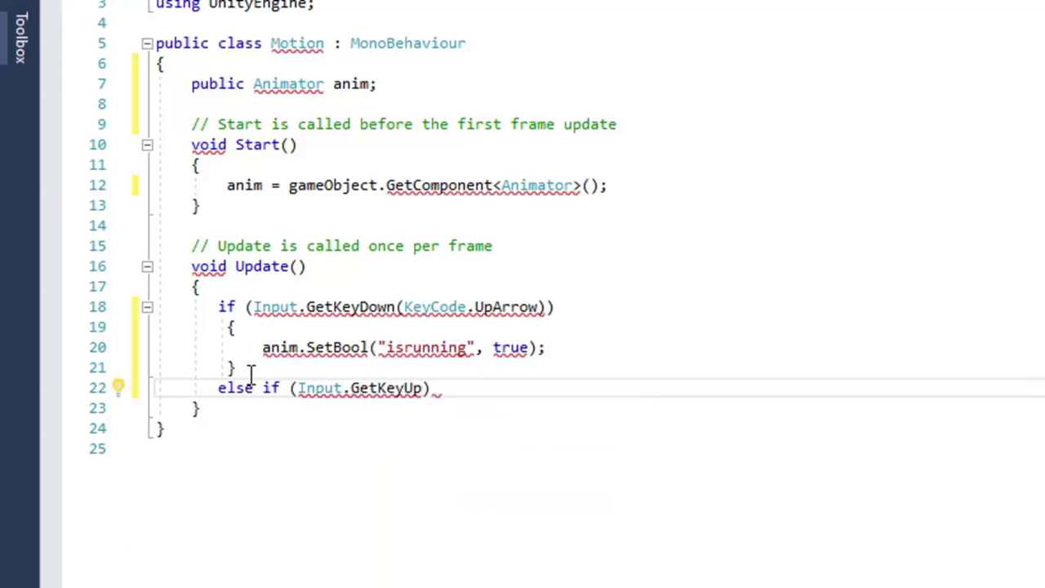
Complete the GetKeyUp call in the else if condition with the argument KeyCode.UpArrow.
type("()")
key("Left")
type("key")
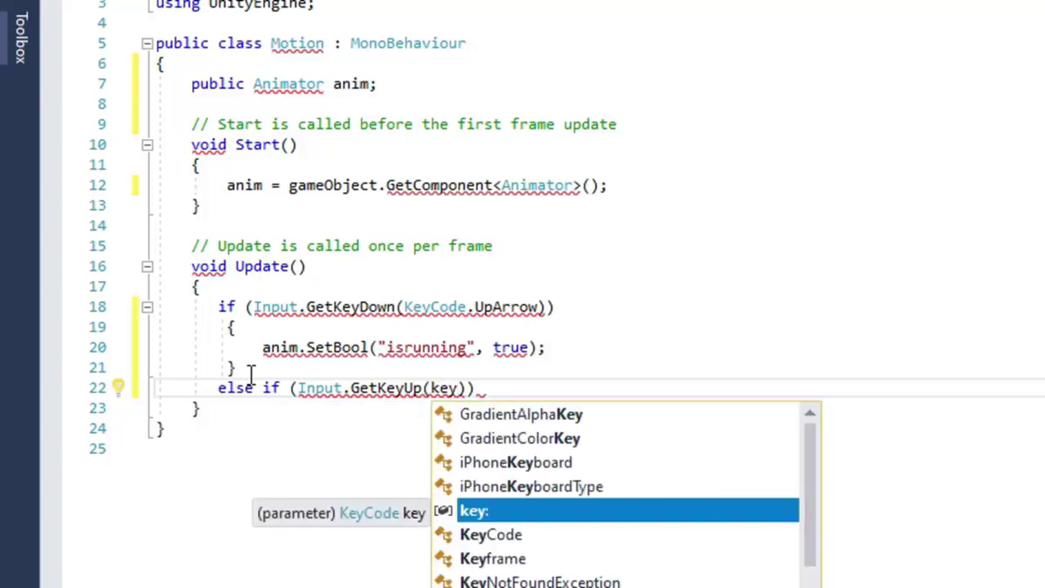
key("Down")
key("Tab")
type(".u")
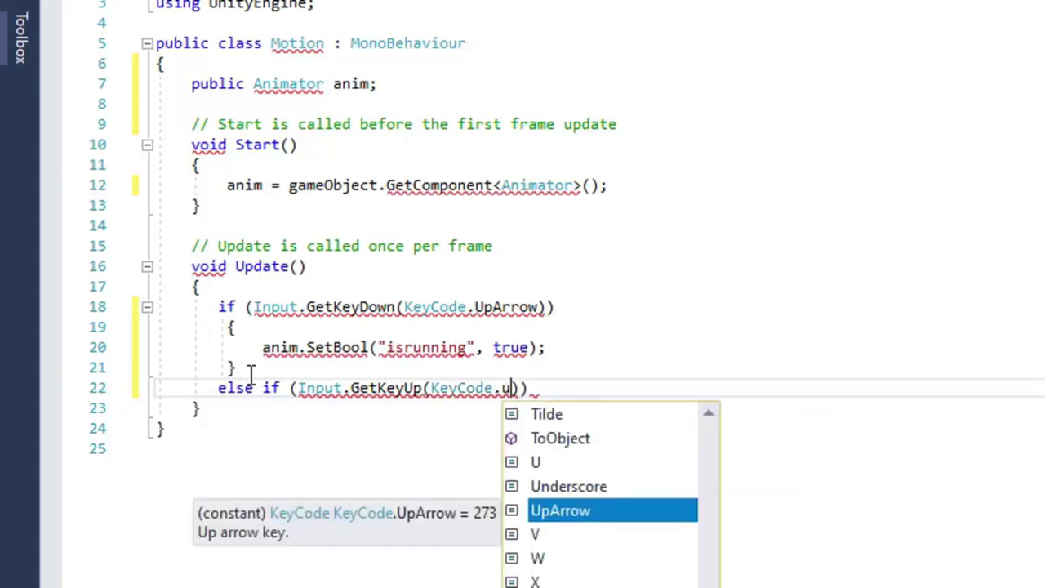
type("p")
key("Tab")
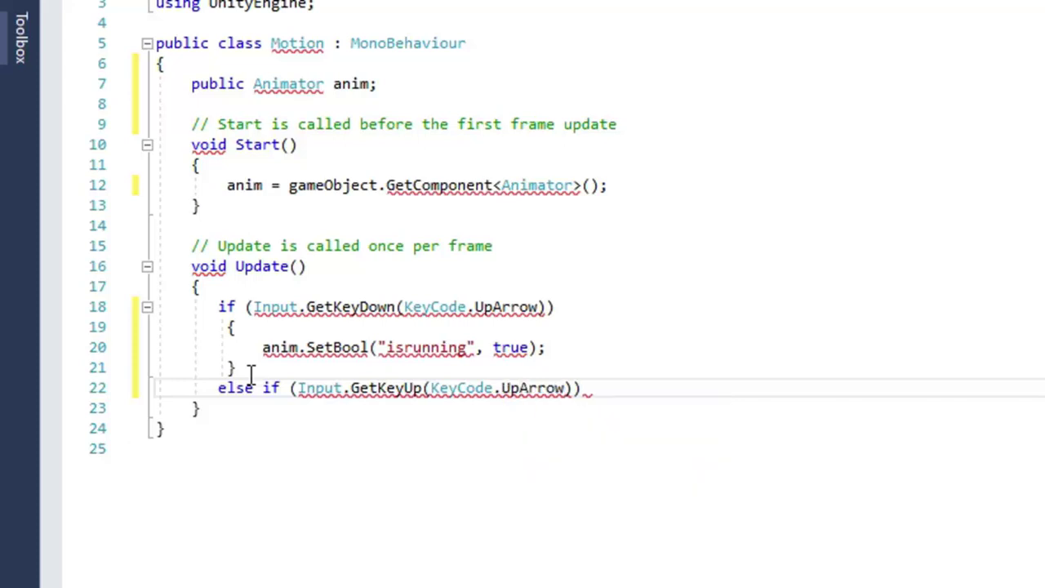
Give the else if a braced body containing anim.SetBool("isrunning", false);.
key("End")
key("Return")
type("{")
key("Return")
type("anim.")
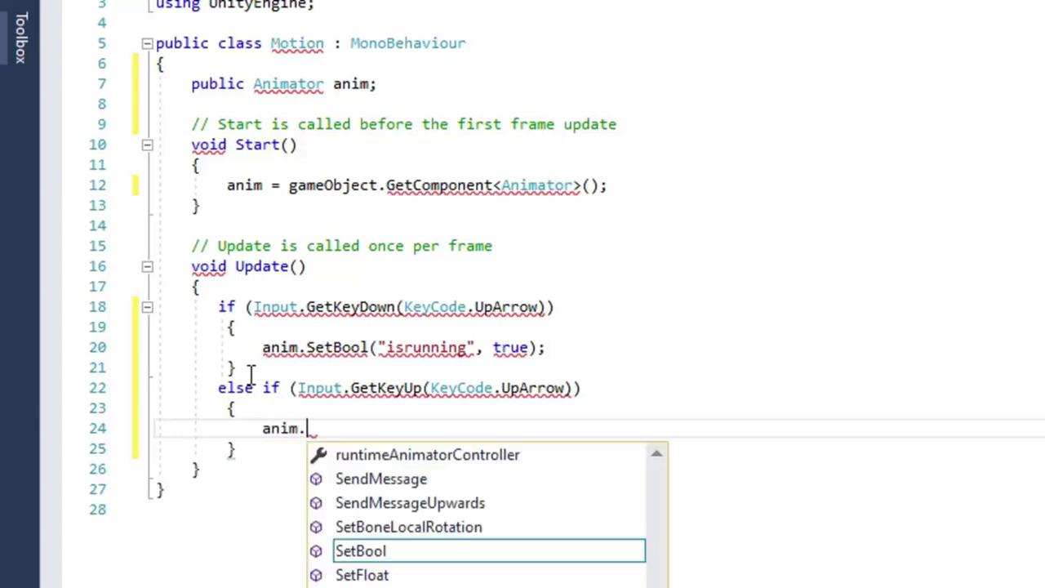
type("set")
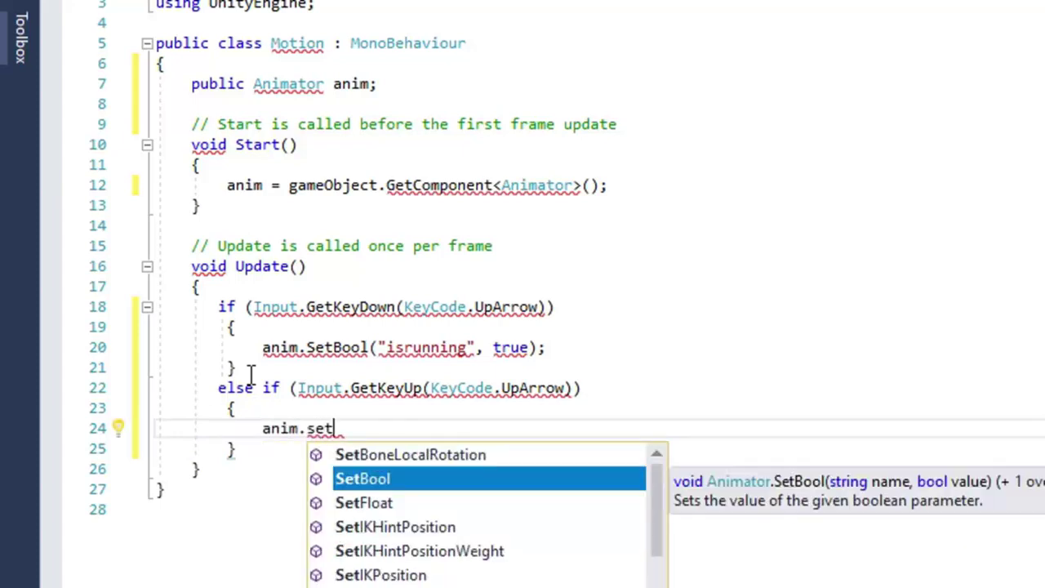
key("Tab")
type("(\"isrunning\"")
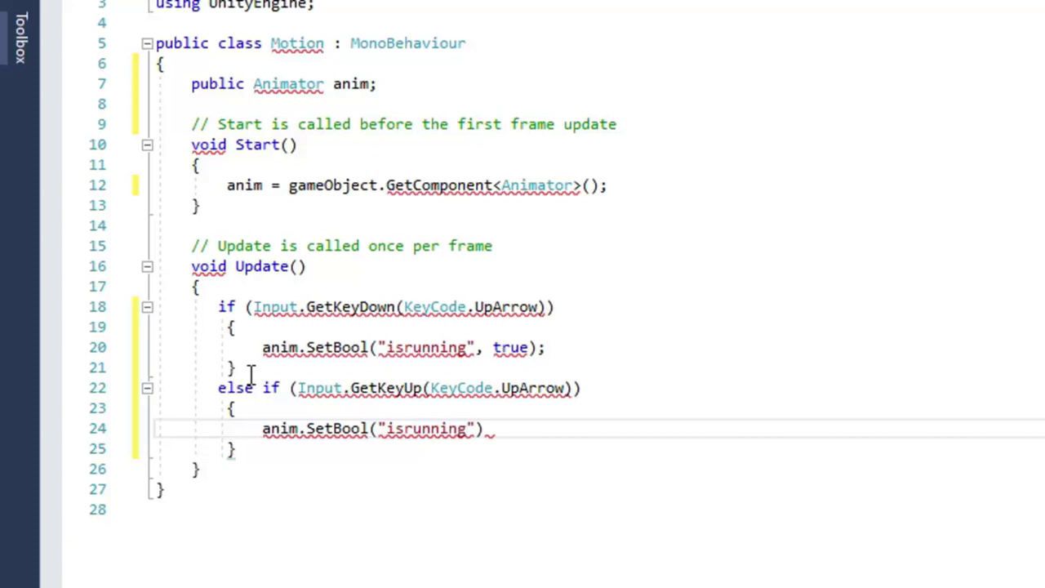
type(", false")
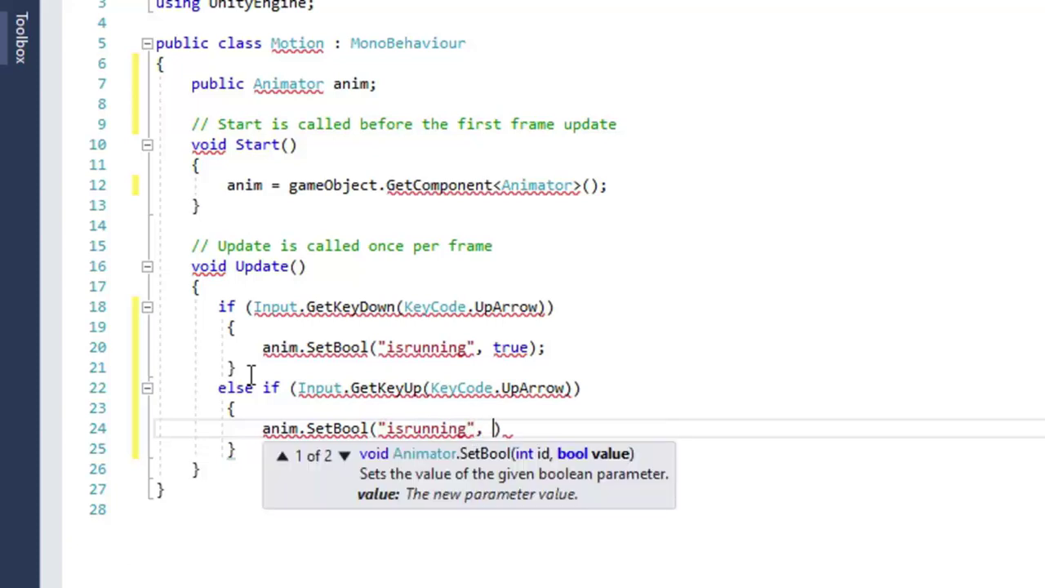
type(");")
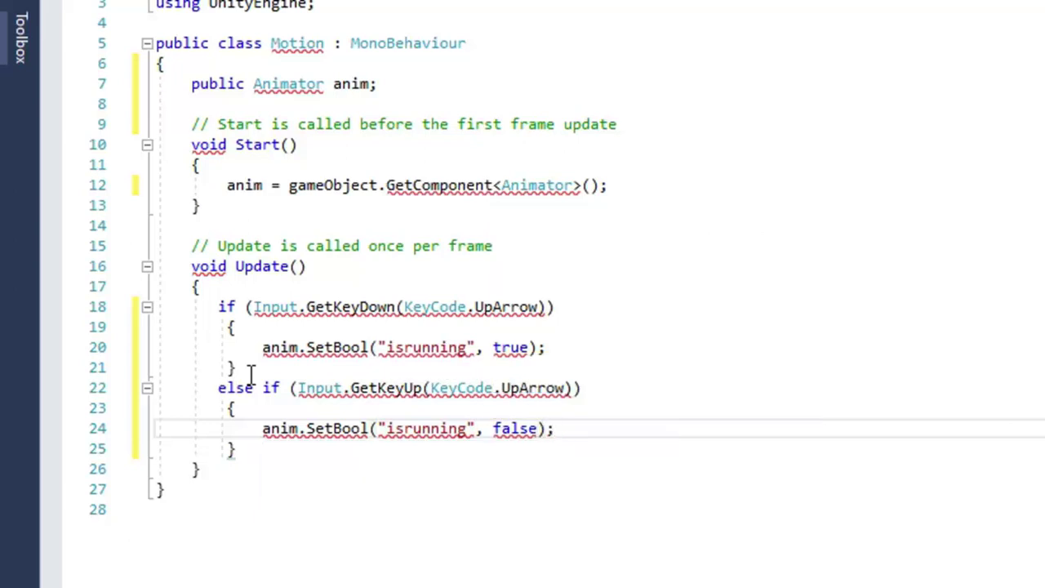
Duplicate the whole up-arrow if / else if block directly below itself inside Update().
left_click_drag(219, 307, 331, 453)
key("ctrl+c")
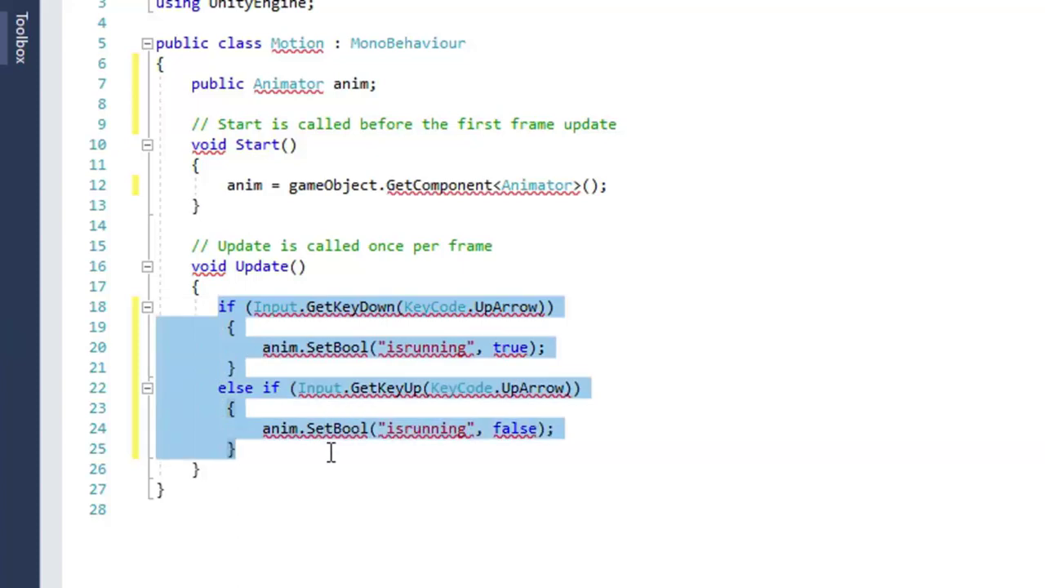
left_click(331, 453)
key("Return")
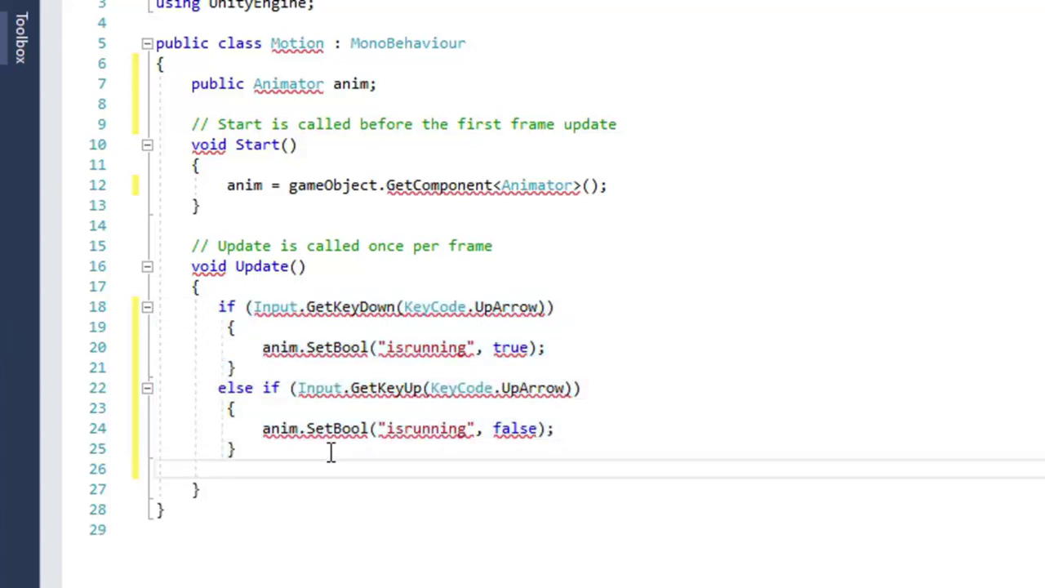
key("ctrl+v")
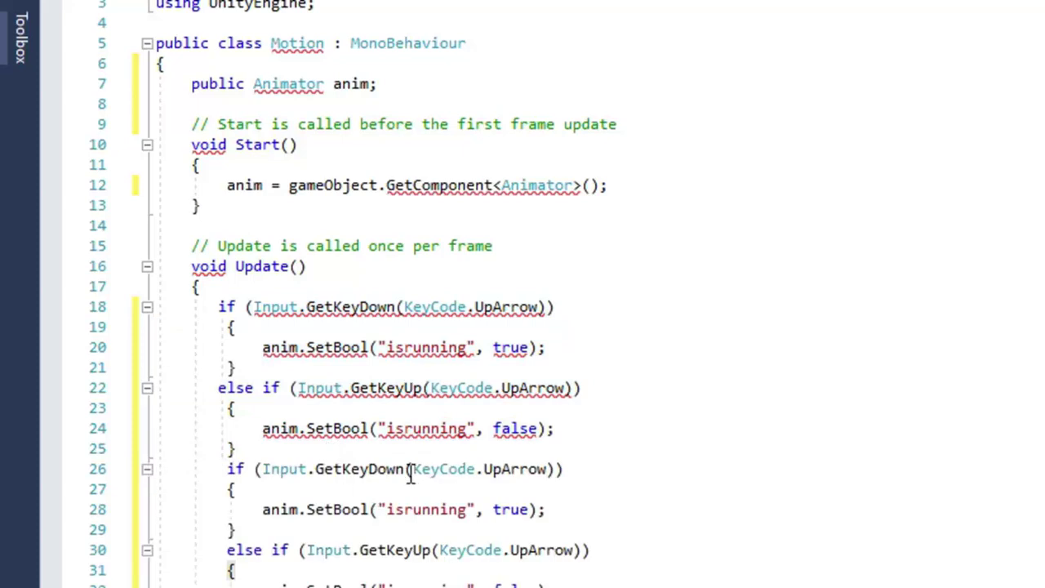
In the duplicated if condition, change the GetKeyDown argument to KeyCode.Space.
left_click(550, 469)
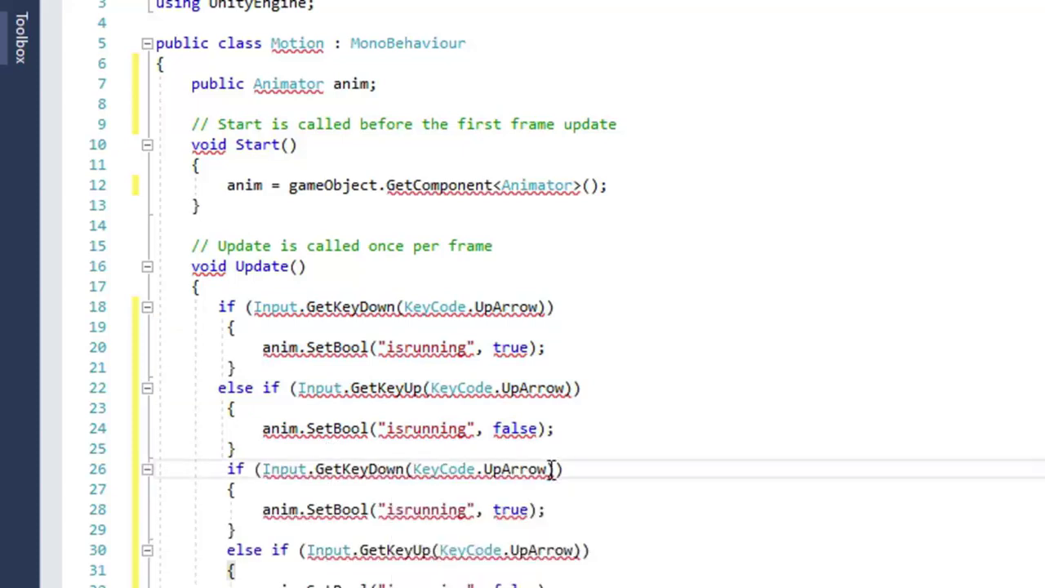
key("BackSpace")
key("BackSpace")
key("BackSpace")
key("BackSpace")
key("BackSpace")
key("BackSpace")
key("BackSpace")
type("sp")
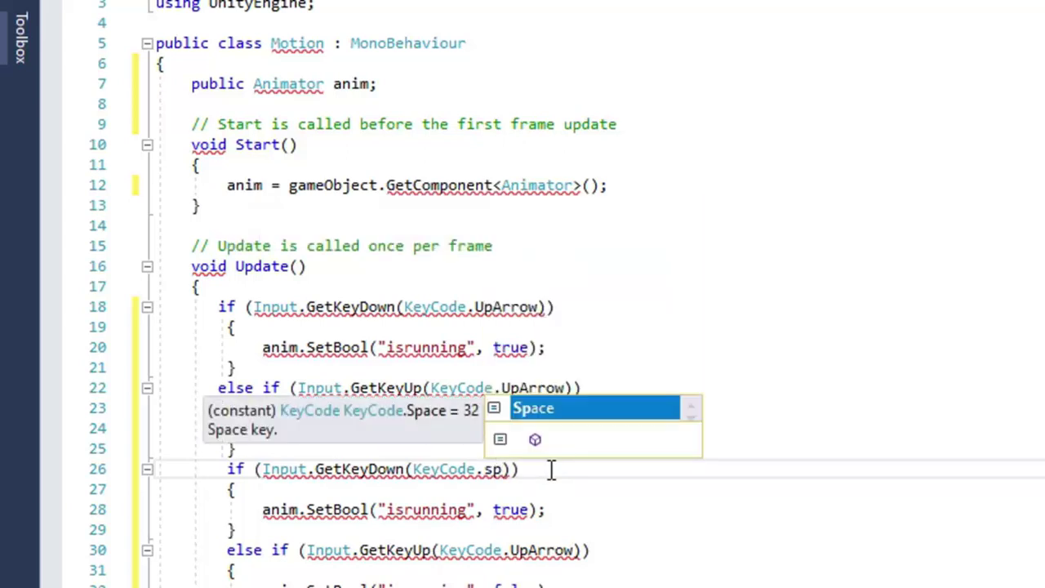
key("Tab")
Change the parameter name in the SetBool call of the Space key-down block to "isjumping".
left_click(461, 509)
key("BackSpace")
key("BackSpace")
key("BackSpace")
key("BackSpace")
key("BackSpace")
key("BackSpace")
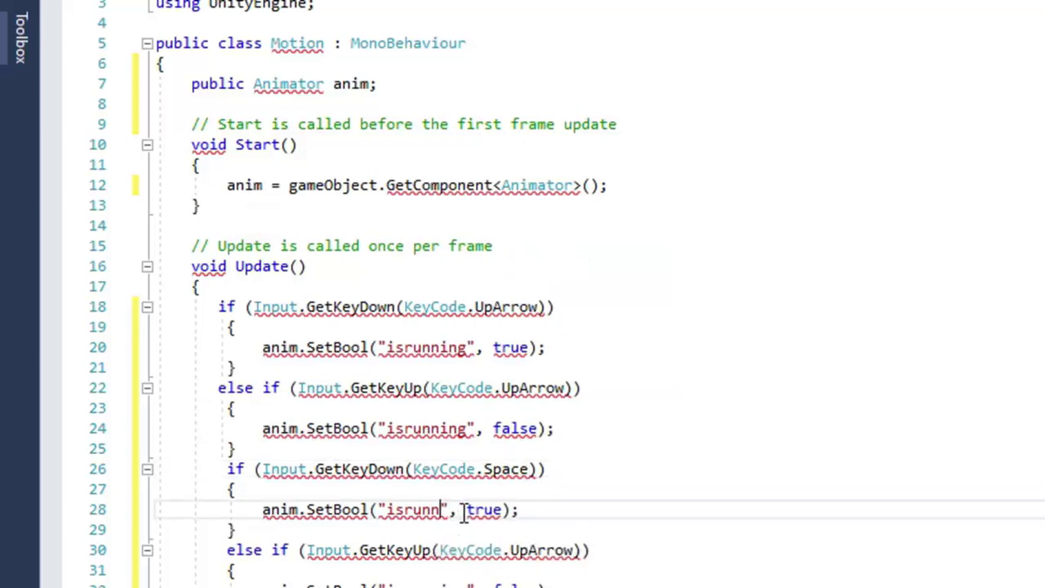
key("BackSpace")
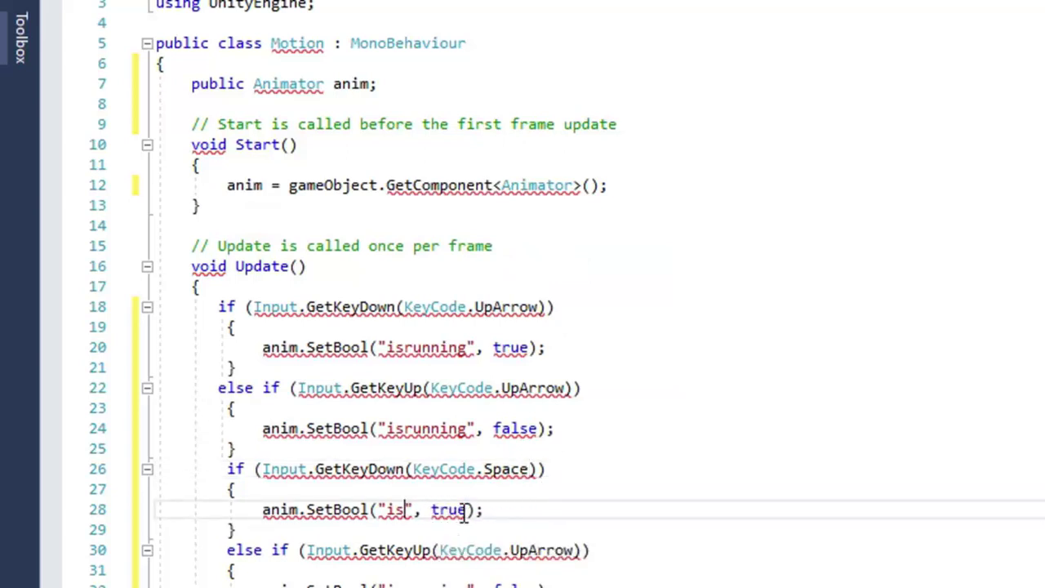
type("jumping")
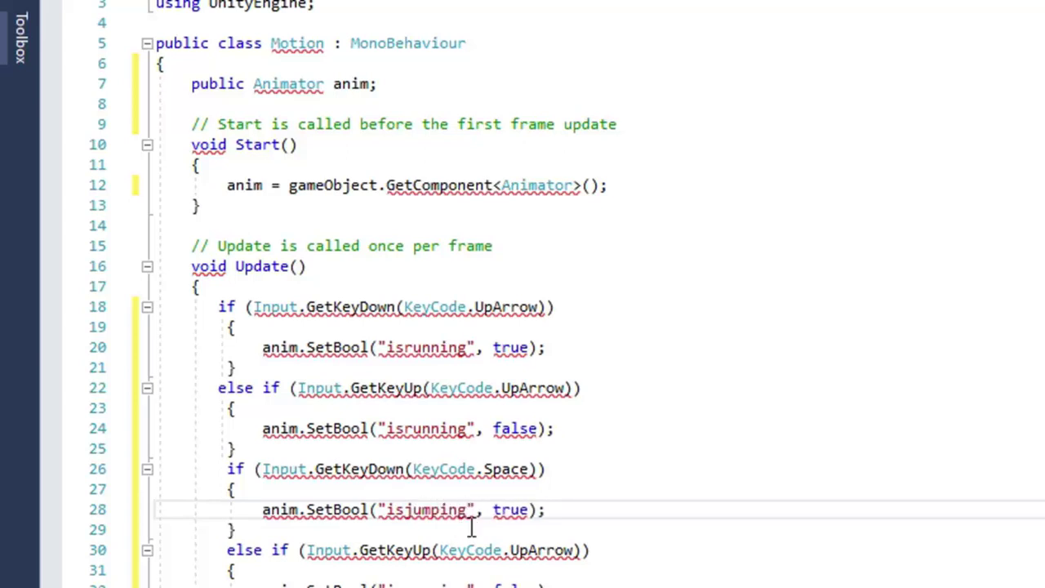
In the duplicated else if condition, change the GetKeyUp argument to KeyCode.Space.
left_click(575, 550)
key("BackSpace")
key("BackSpace")
key("BackSpace")
key("BackSpace")
key("BackSpace")
key("BackSpace")
type("spa")
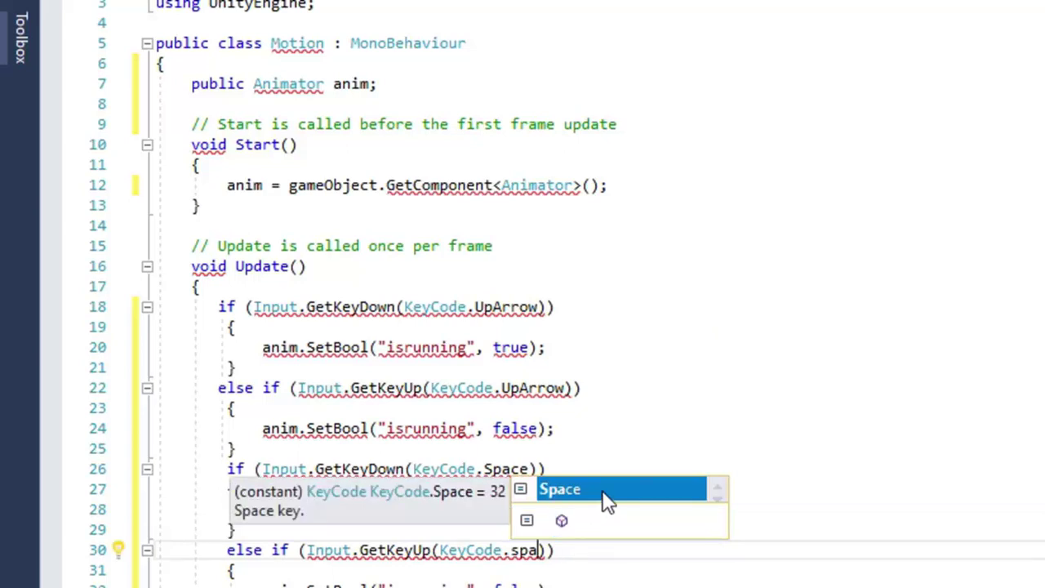
double_click(604, 493)
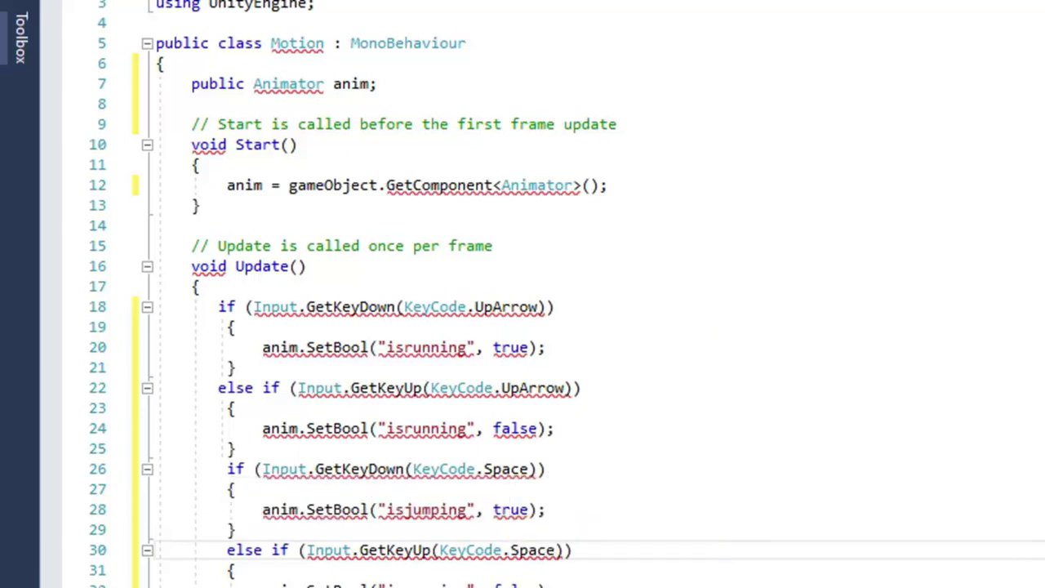
Change the parameter name in the SetBool call of the Space key-up block to "isjumping".
left_click(468, 585)
key("BackSpace")
key("BackSpace")
key("BackSpace")
key("BackSpace")
key("BackSpace")
key("BackSpace")
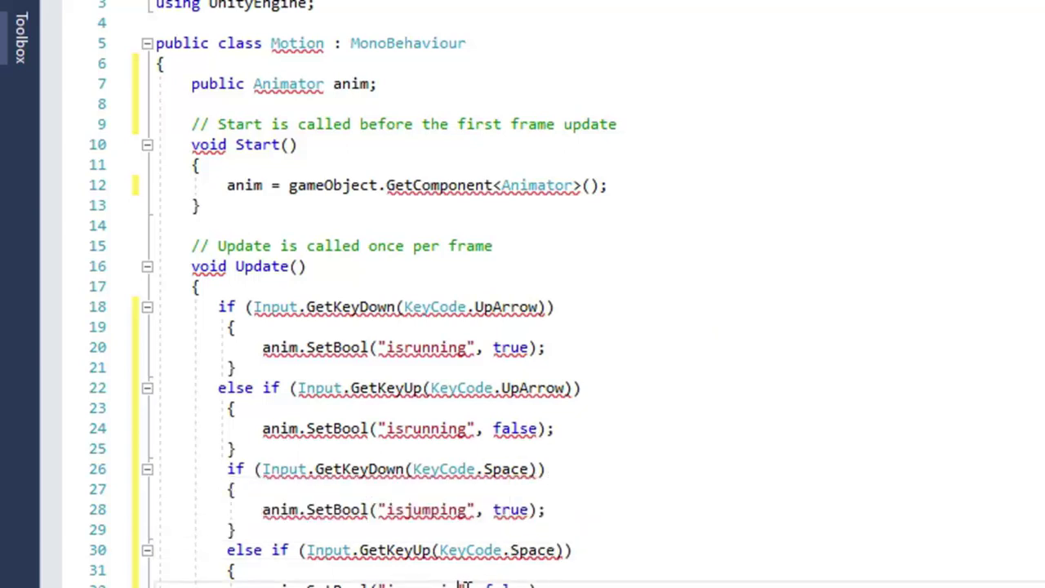
key("BackSpace")
type("jumping")
Save the Motion script and switch back to the Unity editor.
left_click(555, 549)
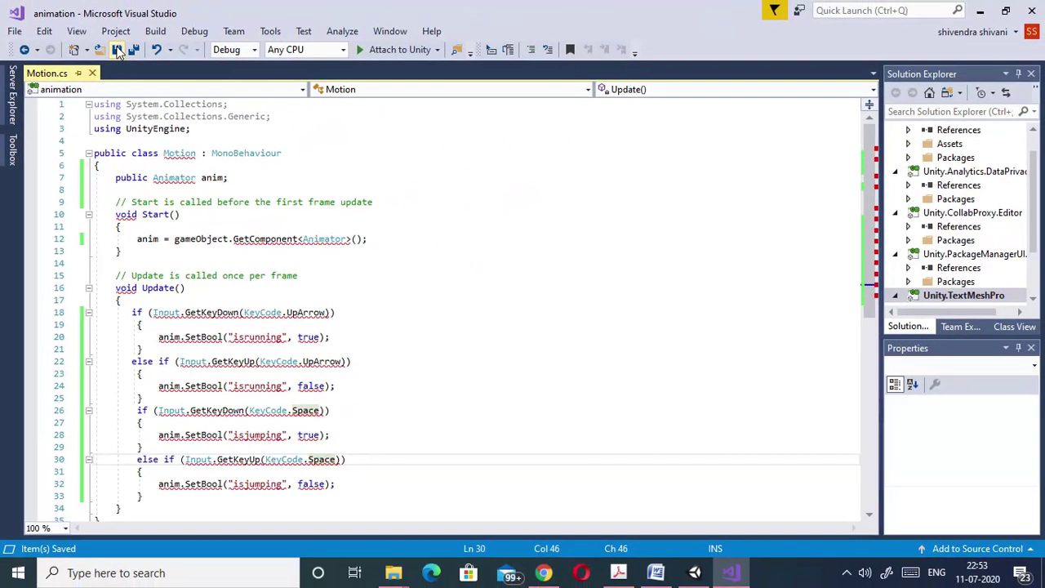
key("ctrl+s")
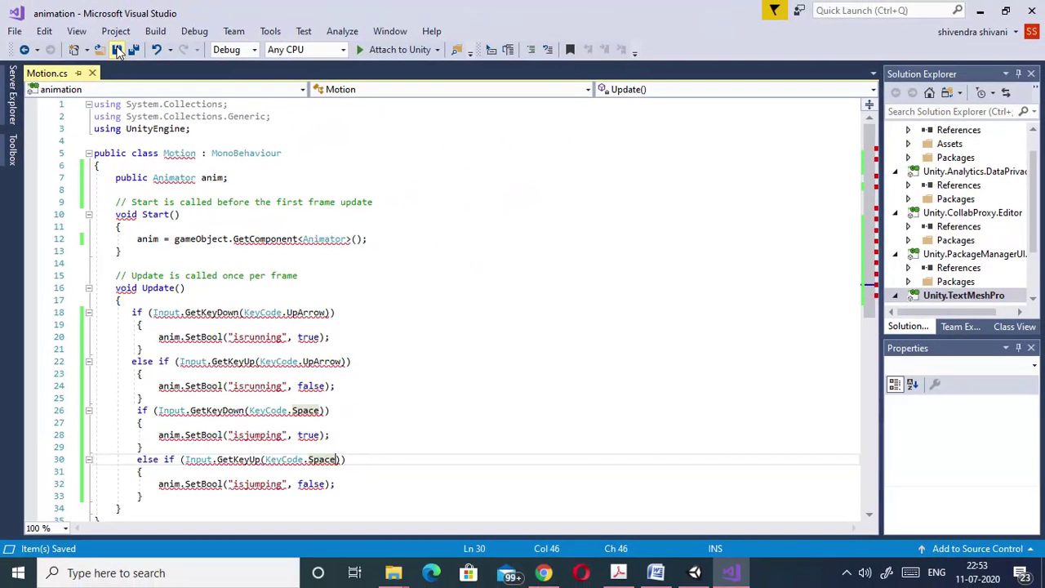
left_click(982, 11)
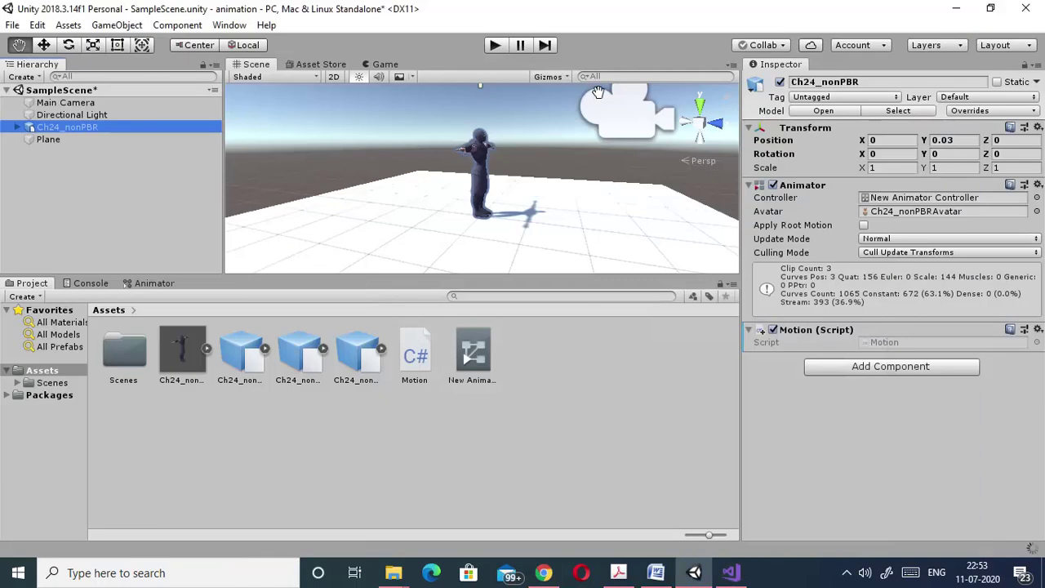
Show the Animator state graph, play the scene to test the character's animations, and stop playback.
left_click(151, 284)
key("ctrl+p")
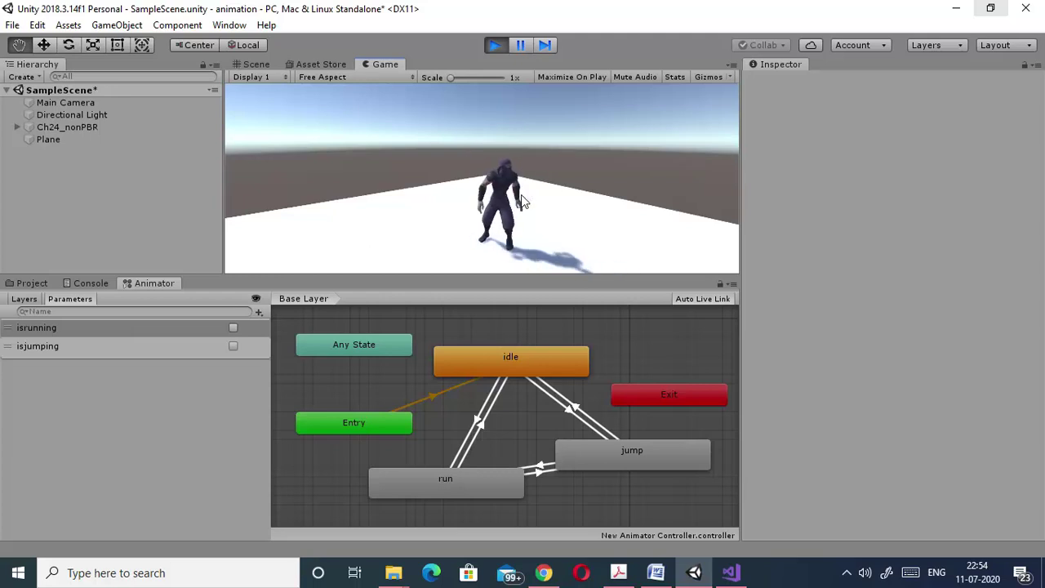
left_click(495, 45)
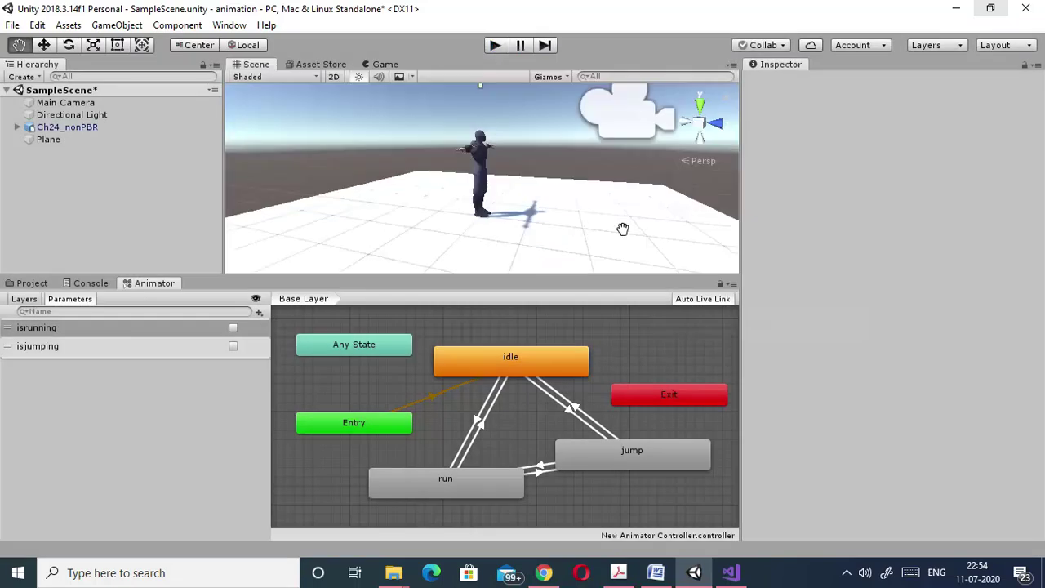